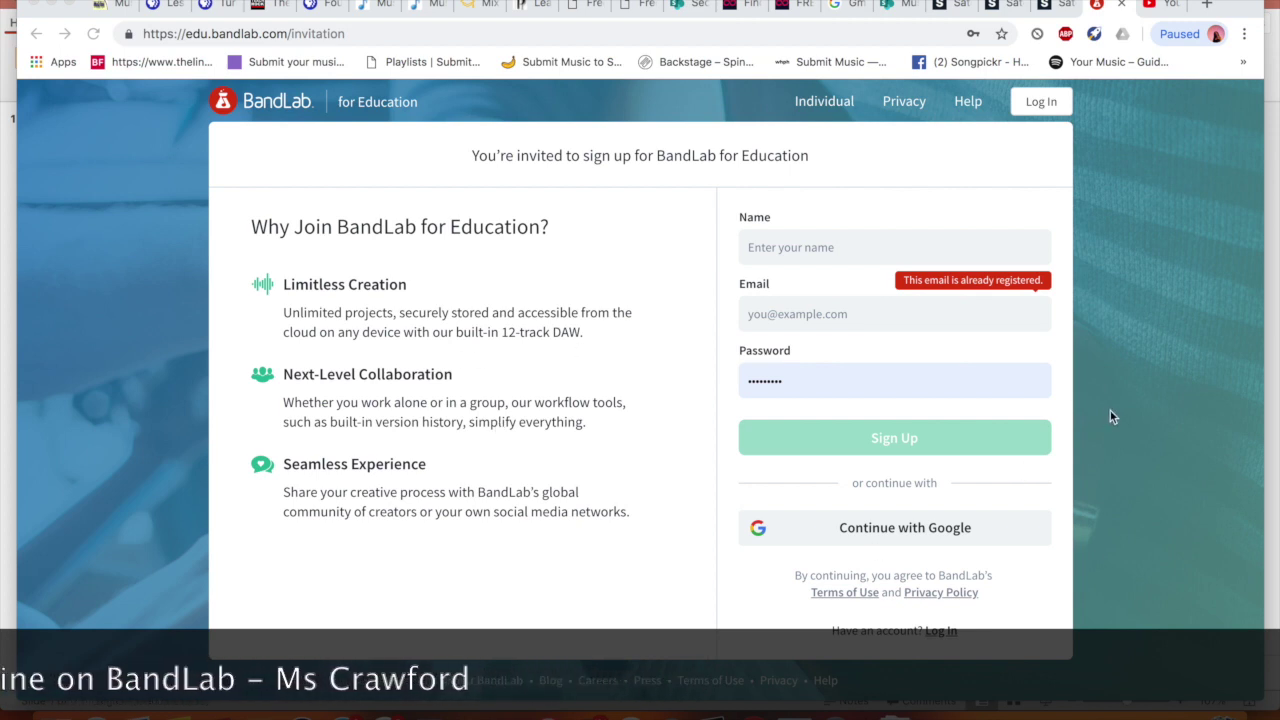
Leave the sign-up form because the email is already registered, and go to the BandLab login page
{"action": "left_click", "coordinate": [856, 238]}
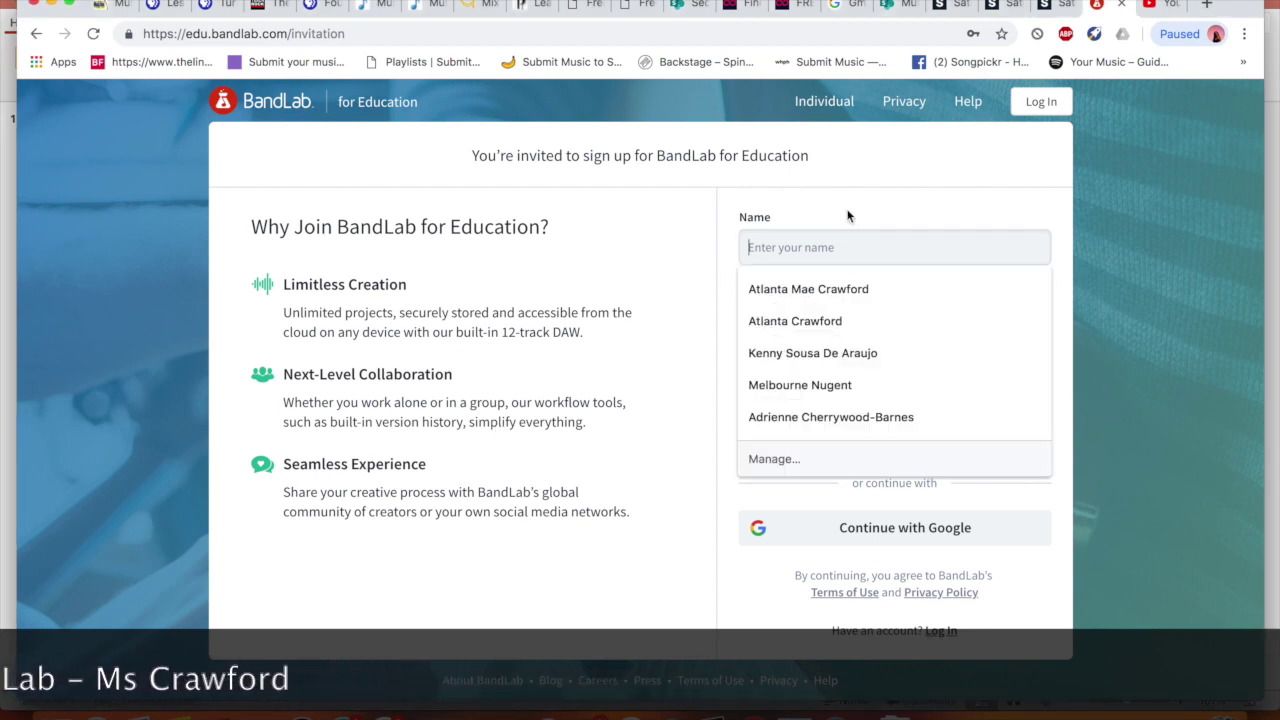
{"action": "left_click", "coordinate": [826, 303]}
{"action": "left_click", "coordinate": [857, 527]}
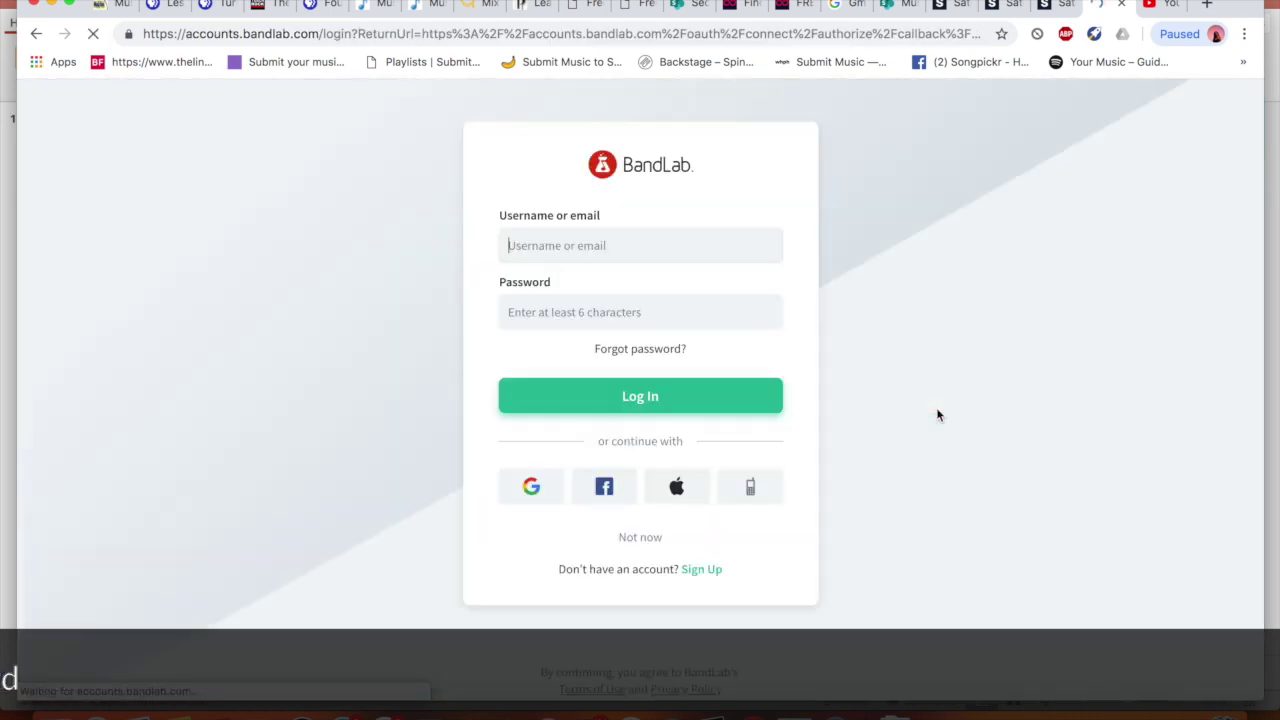
Log in with the saved school account from autofill and dismiss Chrome's save-password prompt
{"action": "left_click", "coordinate": [721, 236]}
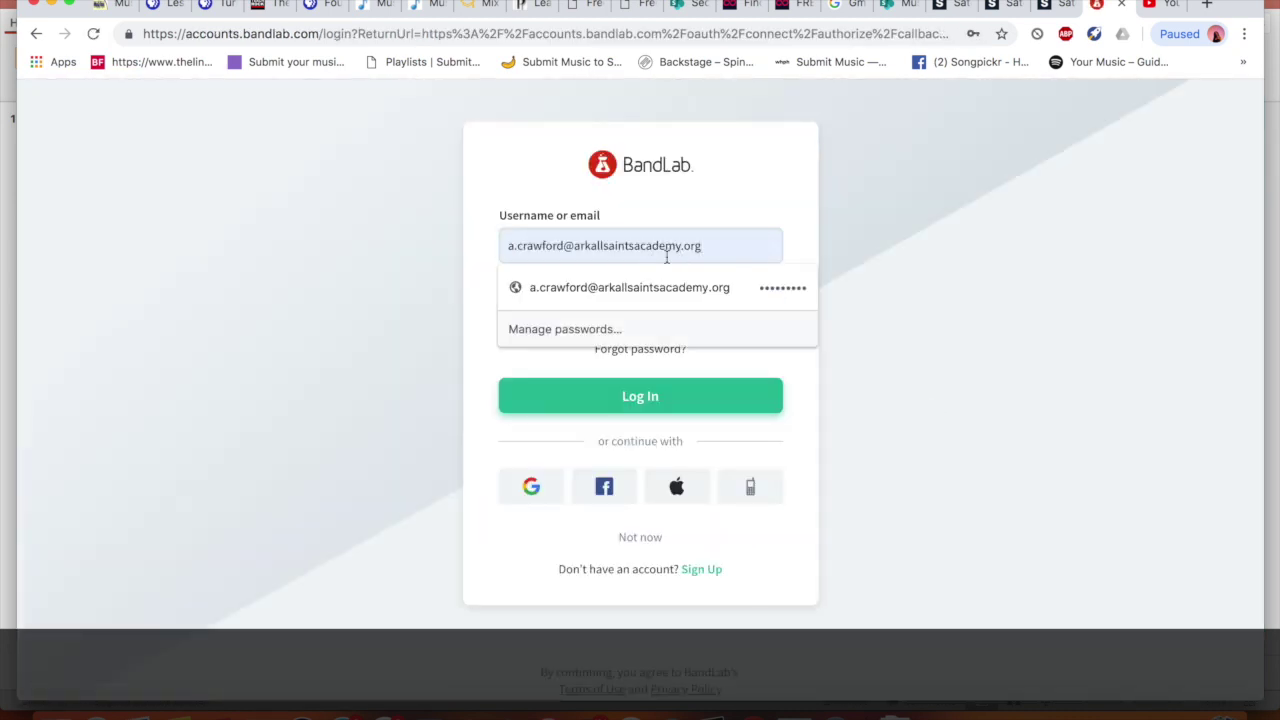
{"action": "type", "text": "the"}
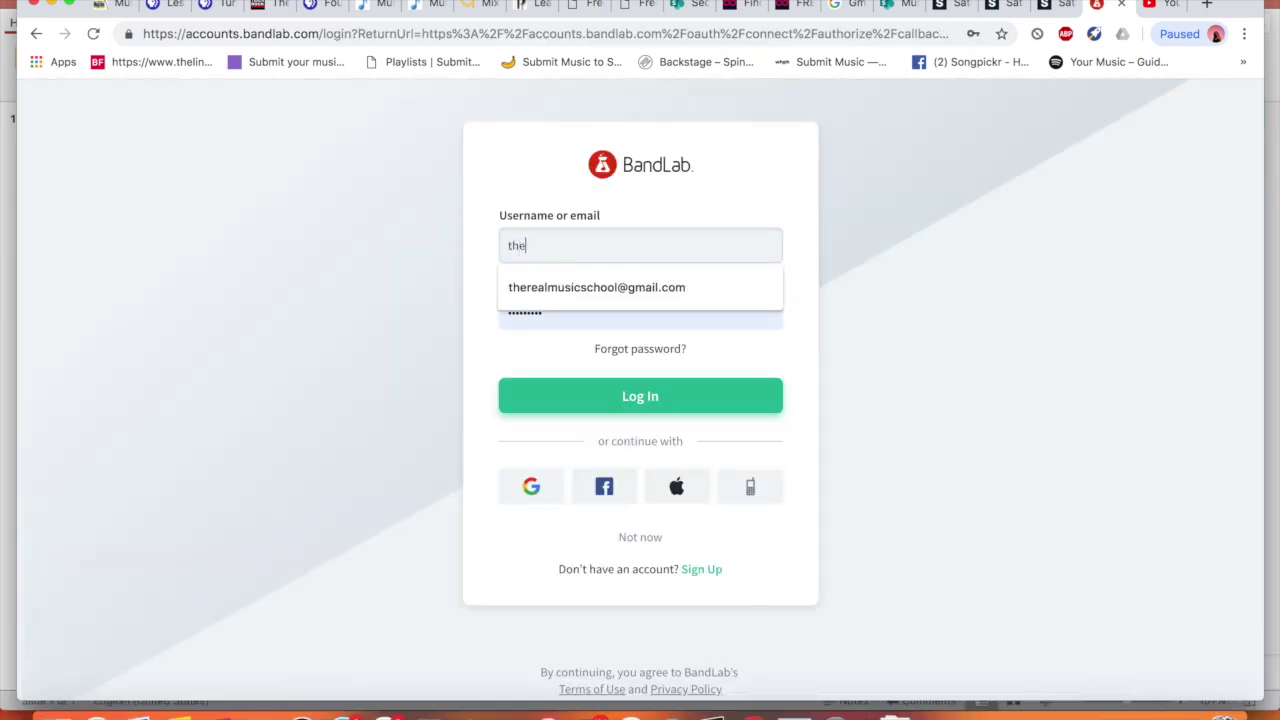
{"action": "left_click", "coordinate": [661, 287]}
{"action": "key", "text": "Return"}
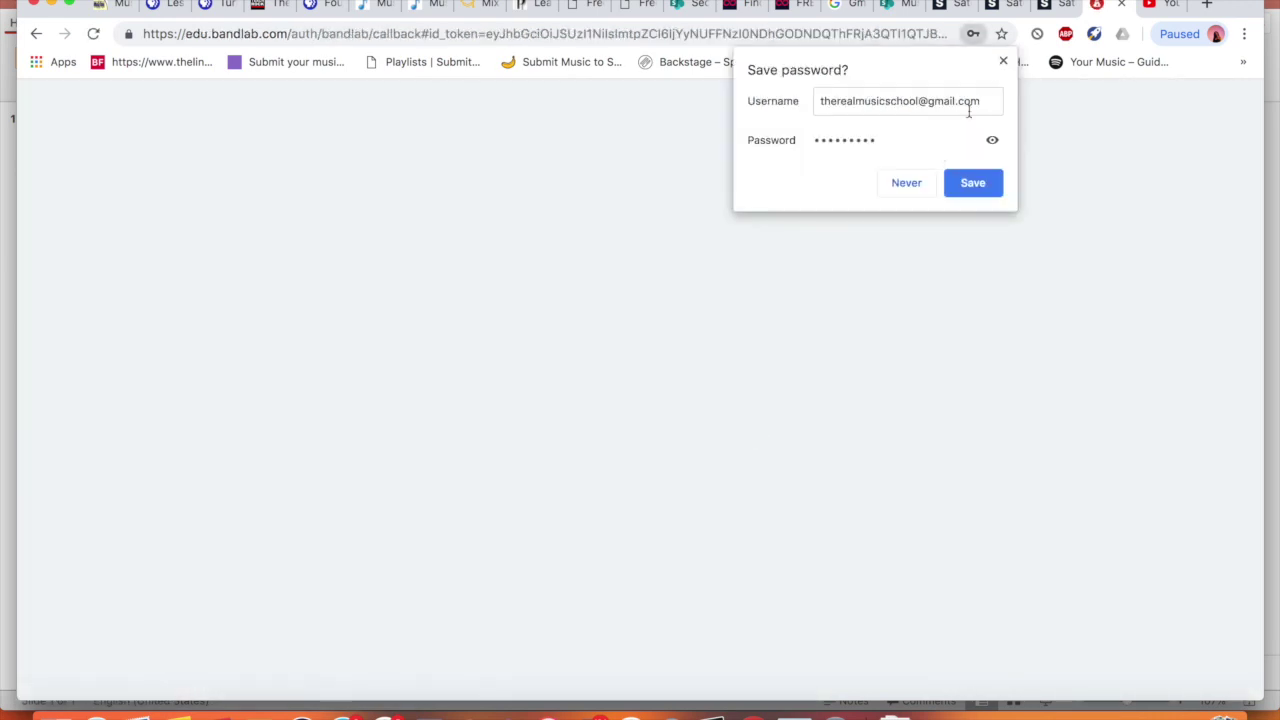
{"action": "left_click", "coordinate": [1005, 62]}
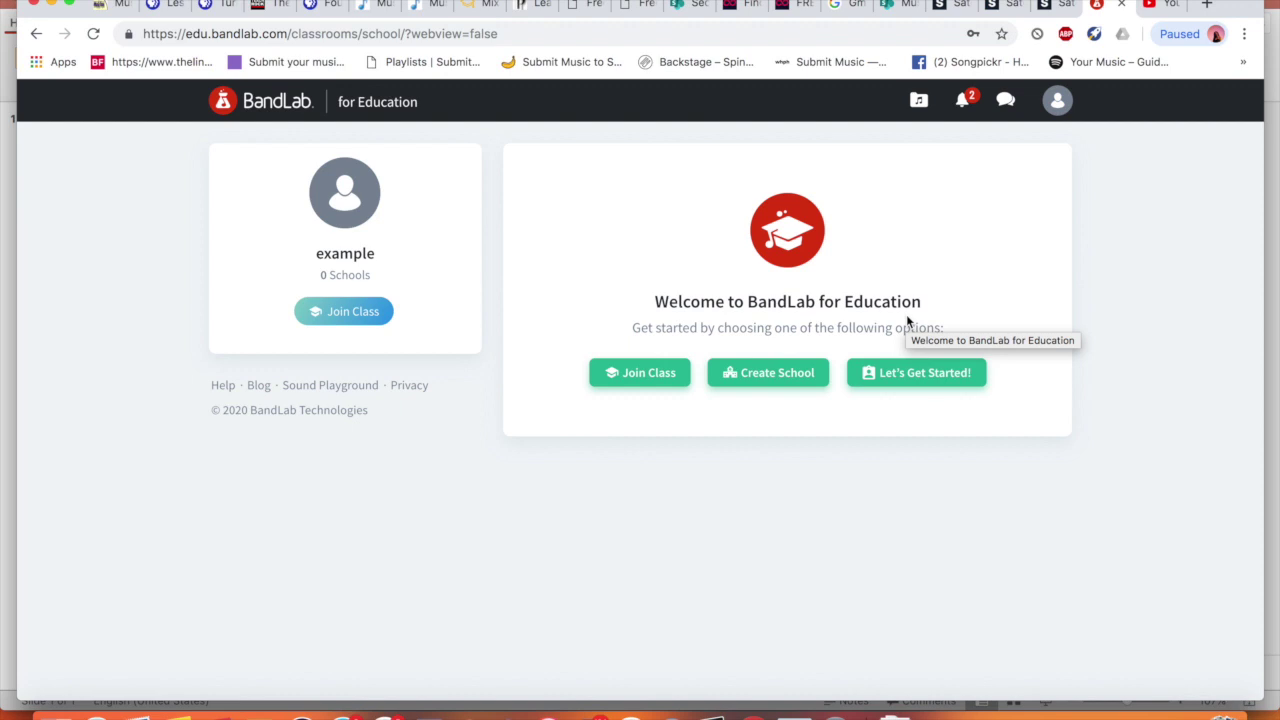
Paste the seven-character invite code for class 9FB3, remove stray characters, and join the class
{"action": "left_click", "coordinate": [627, 381]}
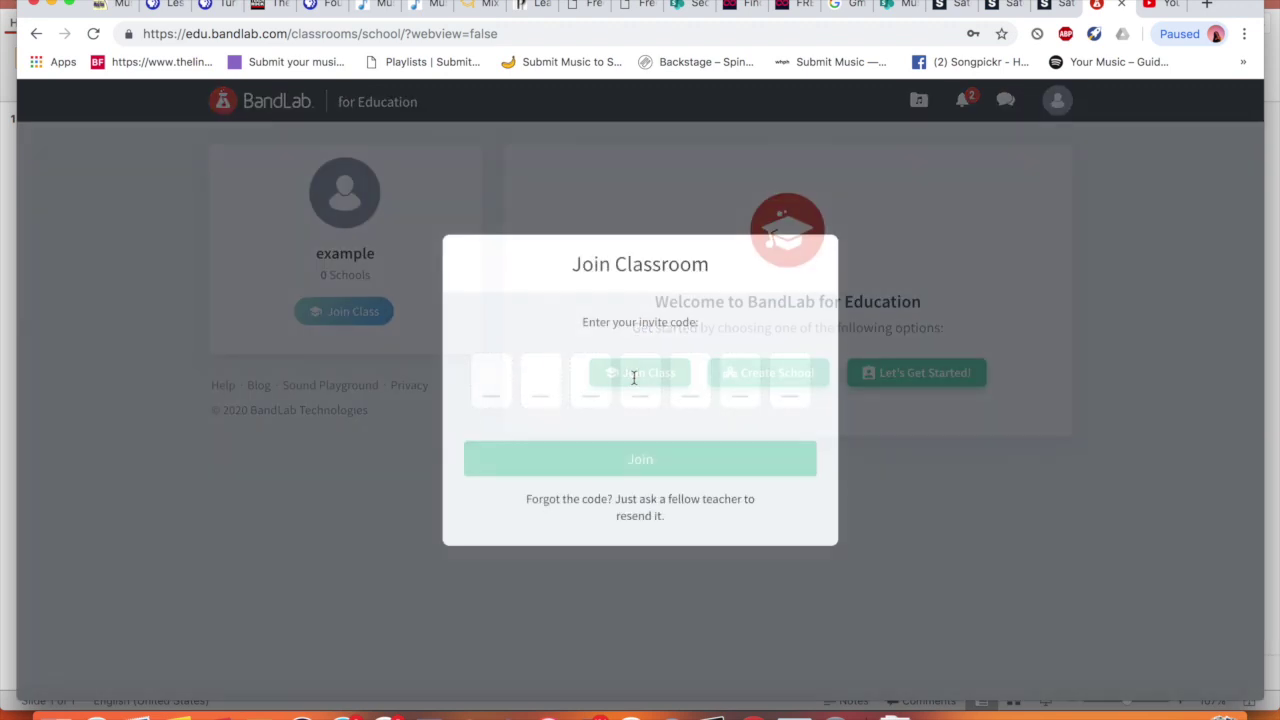
{"action": "left_click", "coordinate": [519, 377]}
{"action": "left_click", "coordinate": [497, 380]}
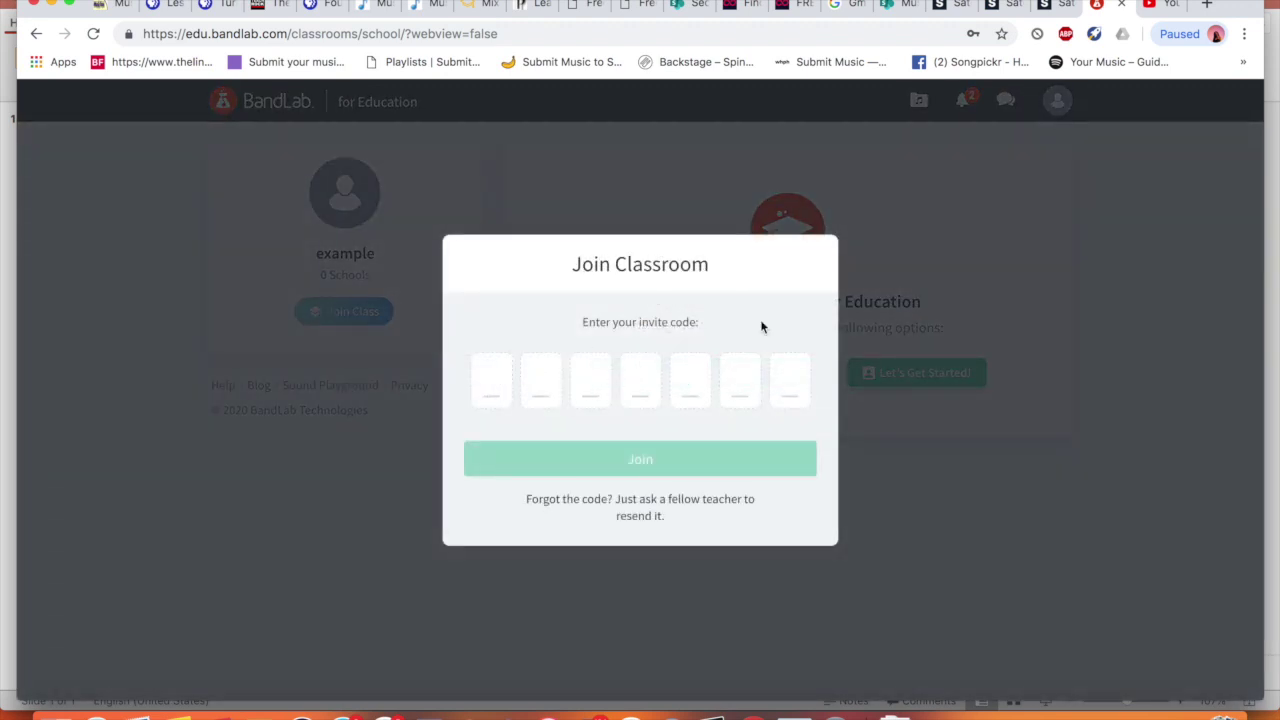
{"action": "left_click", "coordinate": [969, 305]}
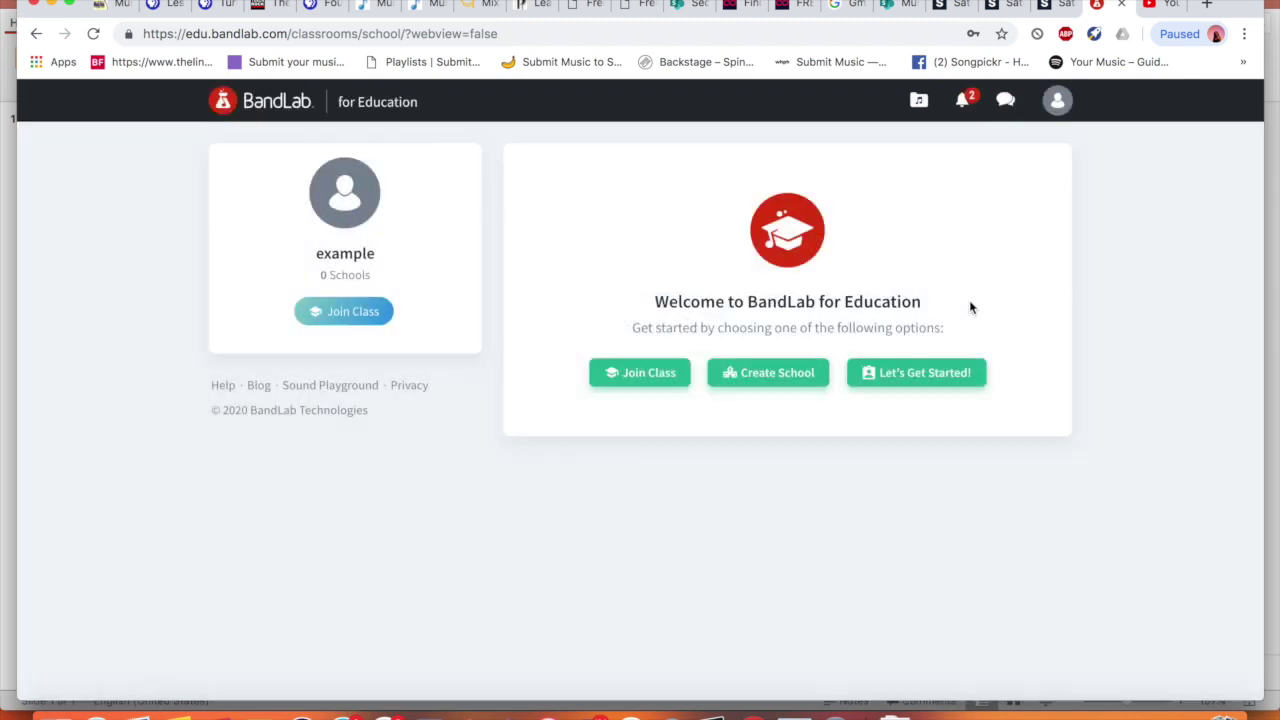
{"action": "left_click", "coordinate": [634, 372]}
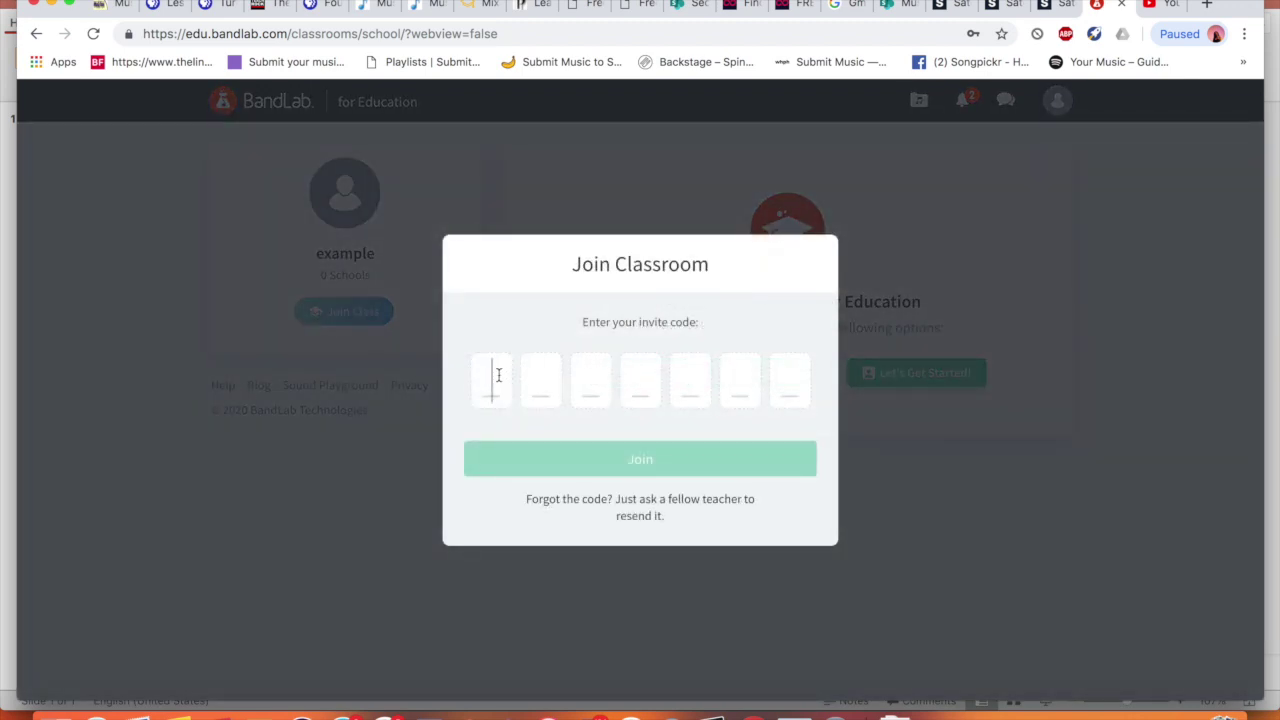
{"action": "left_click", "coordinate": [498, 375]}
{"action": "type", "text": "HTTPS:/"}
{"action": "left_click", "coordinate": [786, 380]}
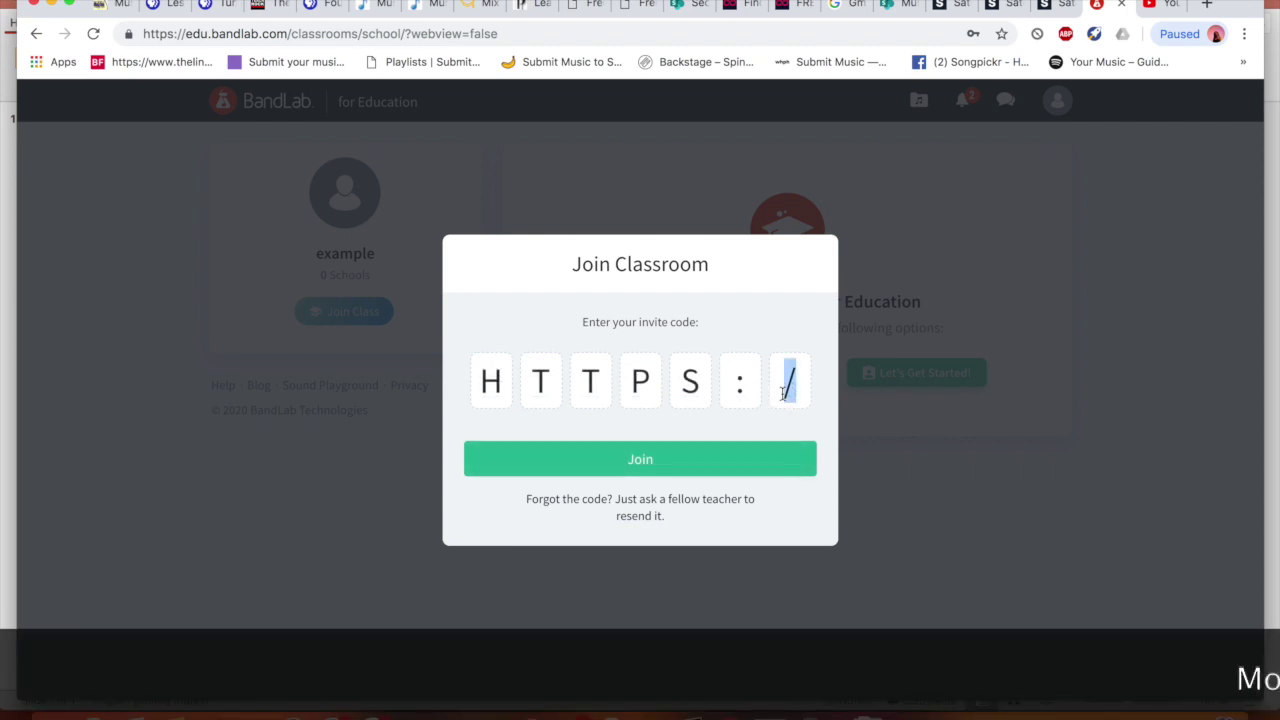
{"action": "key", "text": "BackSpace"}
{"action": "key", "text": "BackSpace"}
{"action": "key", "text": "BackSpace"}
{"action": "key", "text": "BackSpace"}
{"action": "key", "text": "BackSpace"}
{"action": "key", "text": "BackSpace"}
{"action": "key", "text": "BackSpace"}
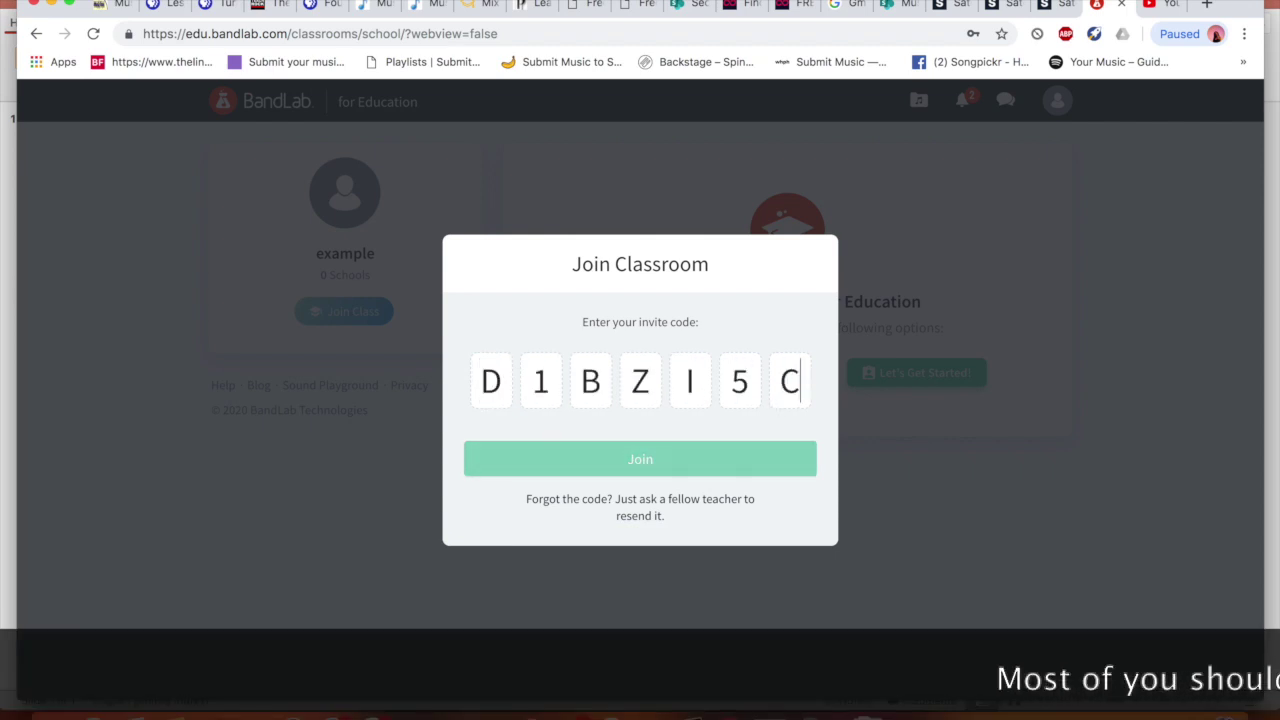
{"action": "left_click", "coordinate": [752, 459]}
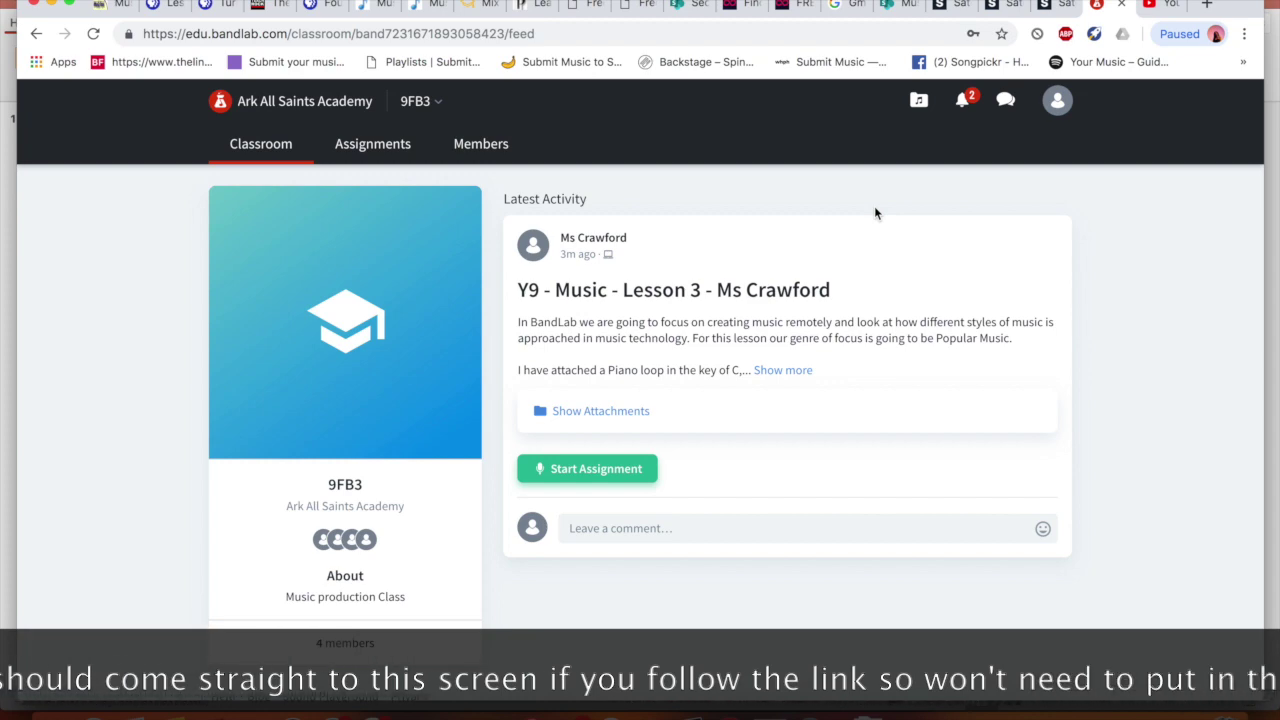
Start the Lesson 3 teacher's assignment, read through its brief, and show the Attachments tab
{"action": "left_click", "coordinate": [589, 477]}
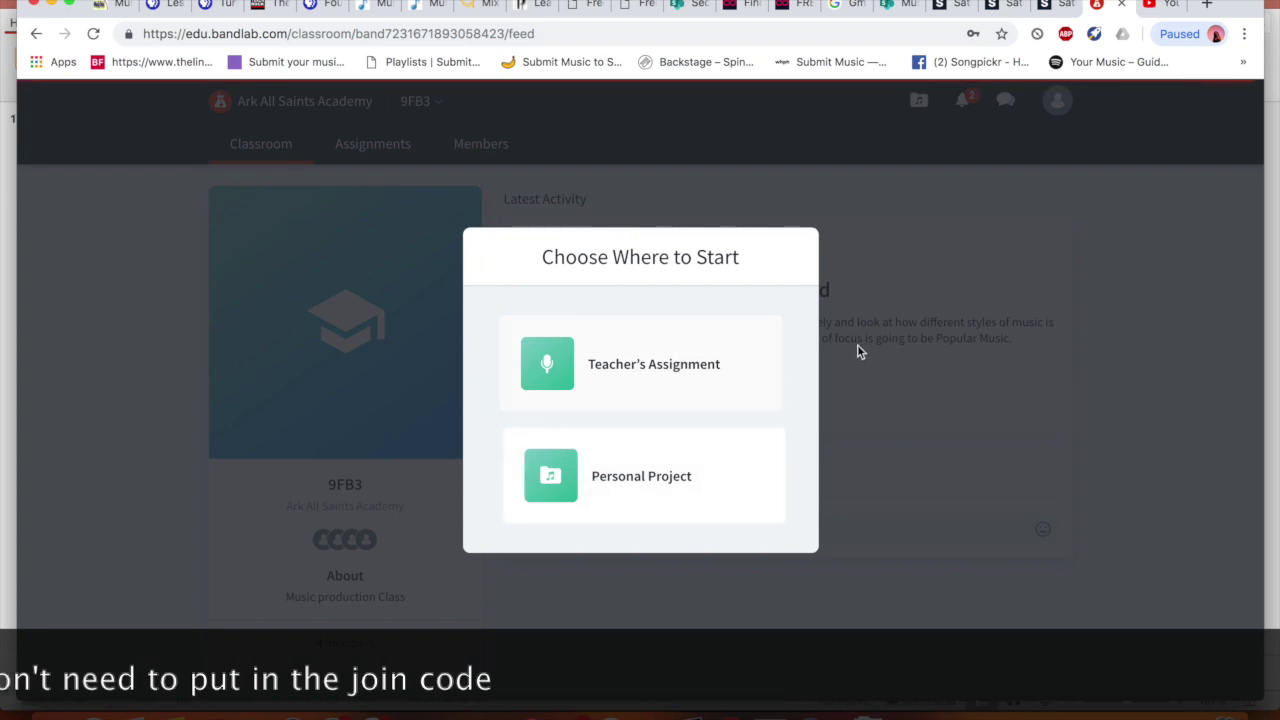
{"action": "left_click", "coordinate": [666, 354]}
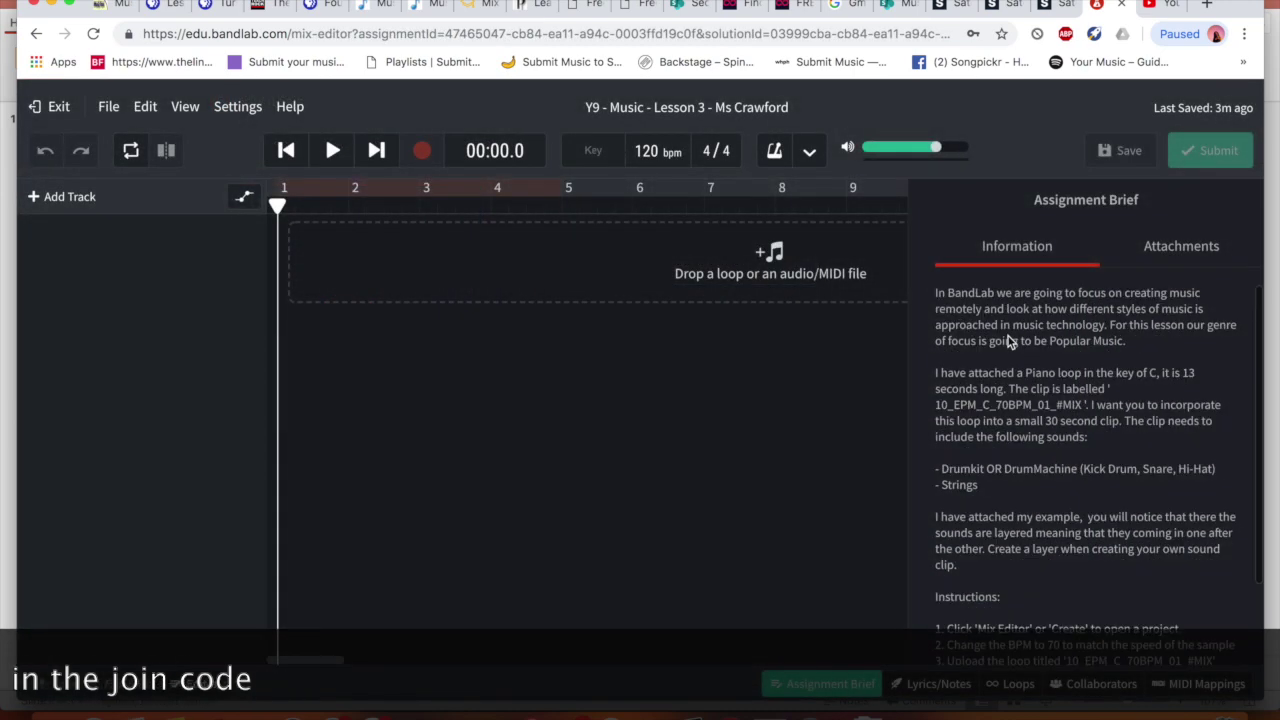
{"action": "scroll", "coordinate": [1008, 336], "scroll_direction": "down", "scroll_amount": 2}
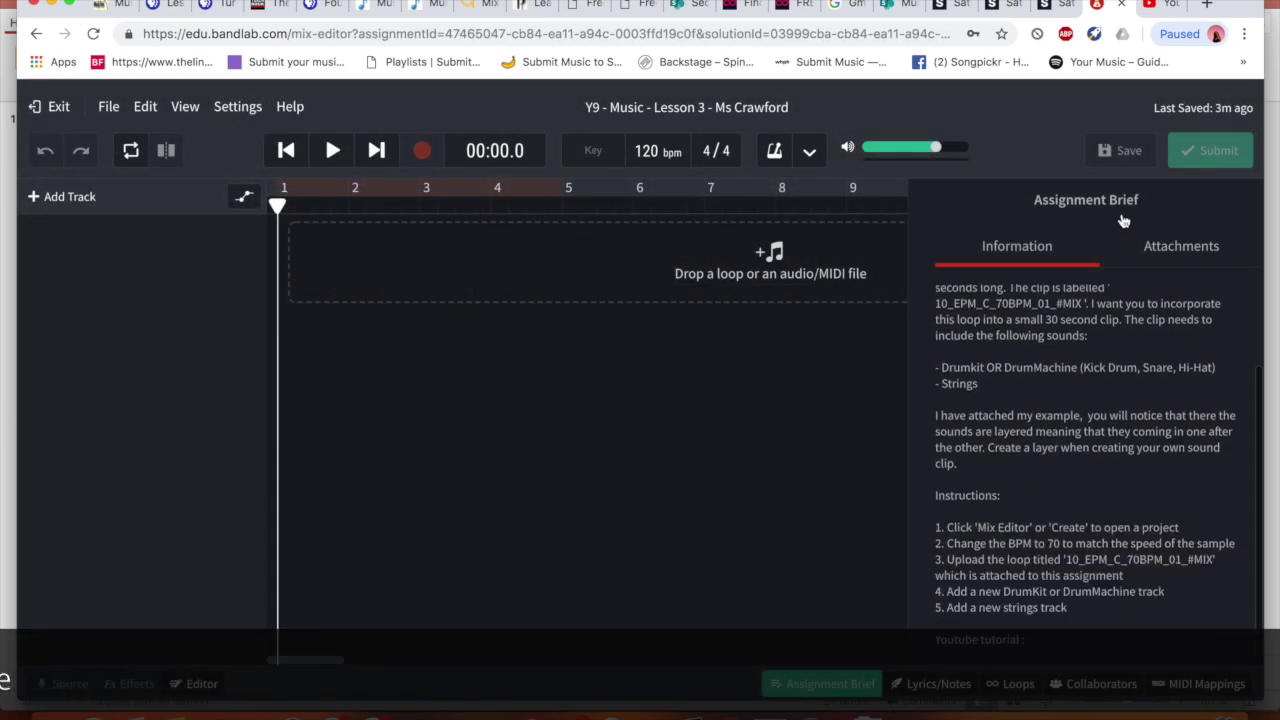
{"action": "scroll", "coordinate": [1030, 378], "scroll_direction": "up", "scroll_amount": 2}
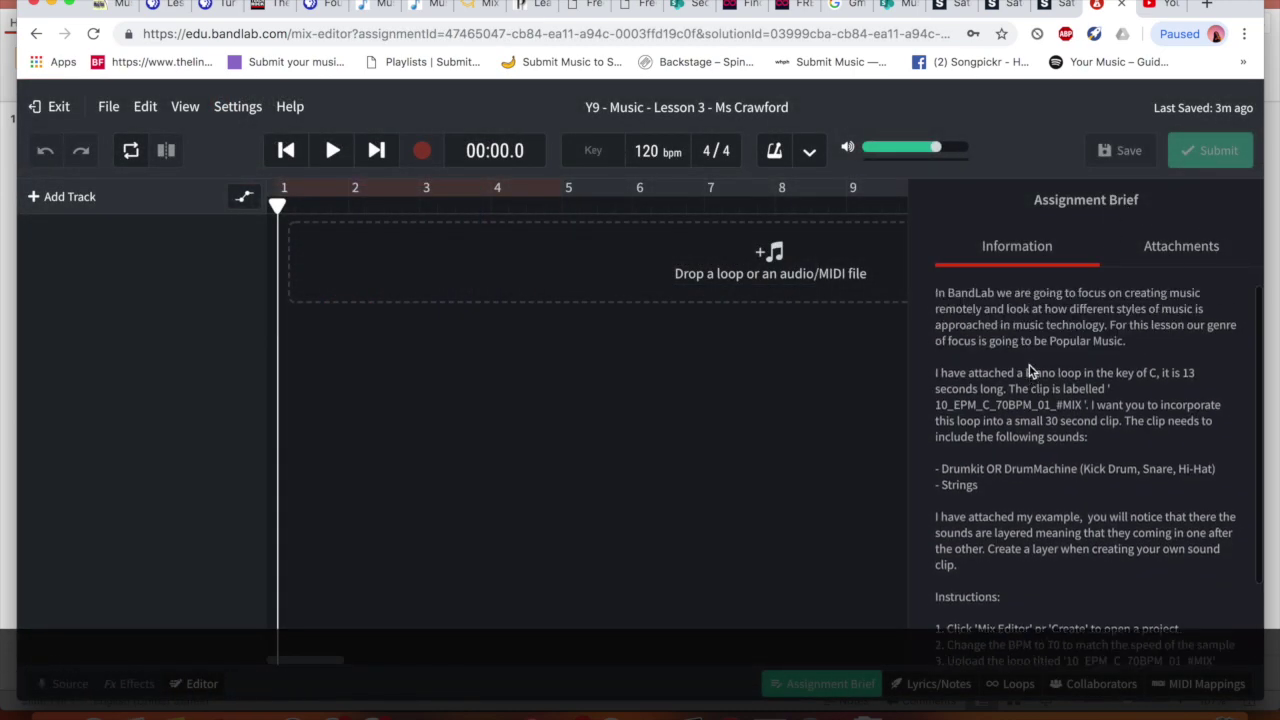
{"action": "scroll", "coordinate": [1175, 308], "scroll_direction": "down", "scroll_amount": 2}
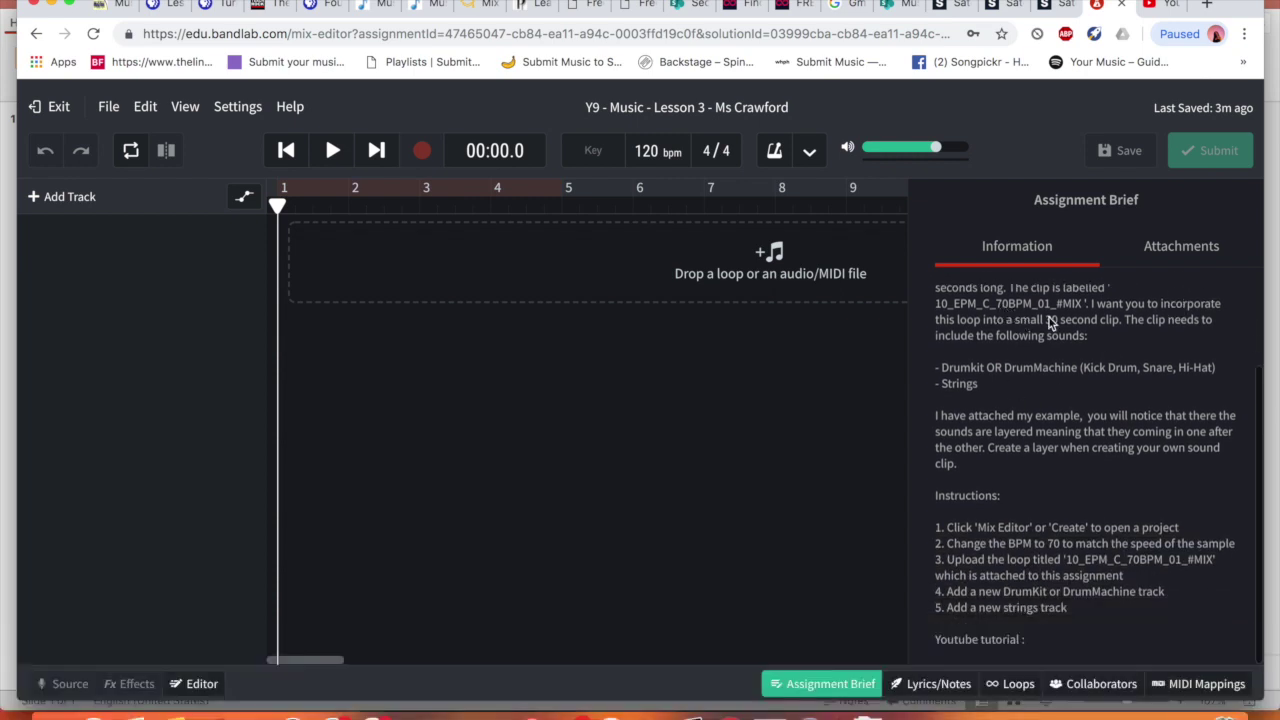
{"action": "scroll", "coordinate": [1015, 314], "scroll_direction": "up", "scroll_amount": 1}
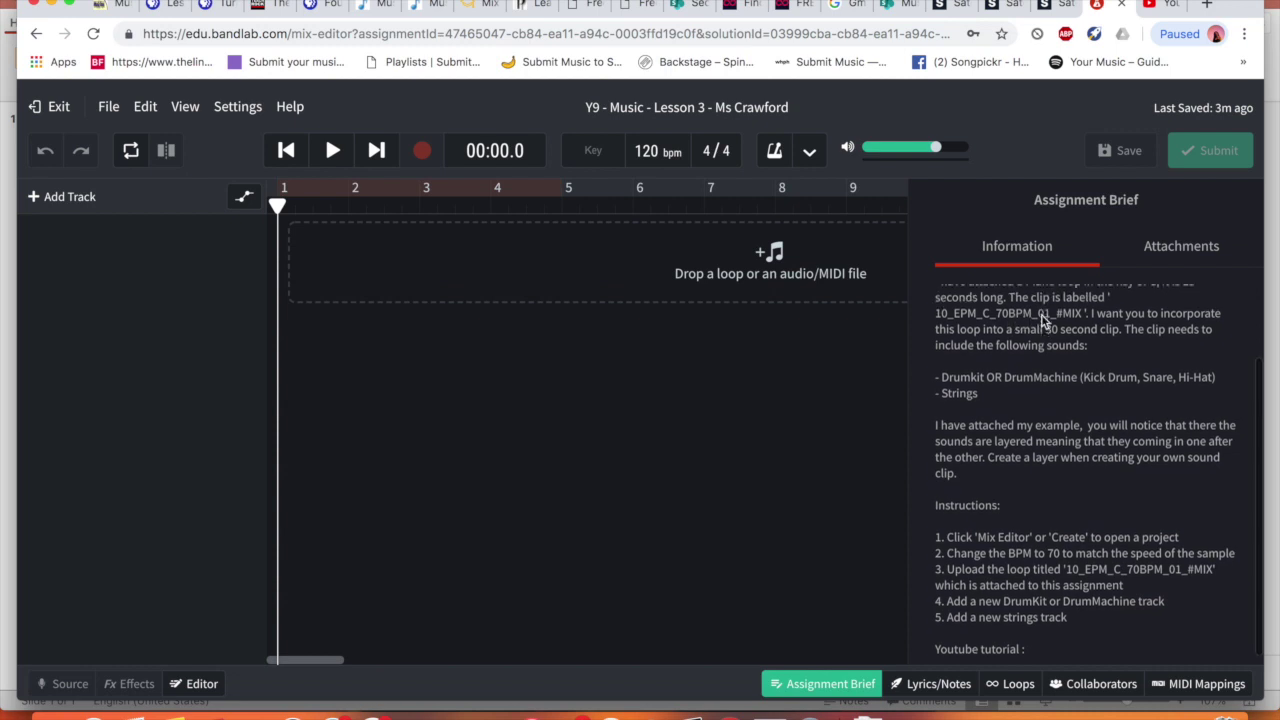
{"action": "left_click", "coordinate": [1208, 246]}
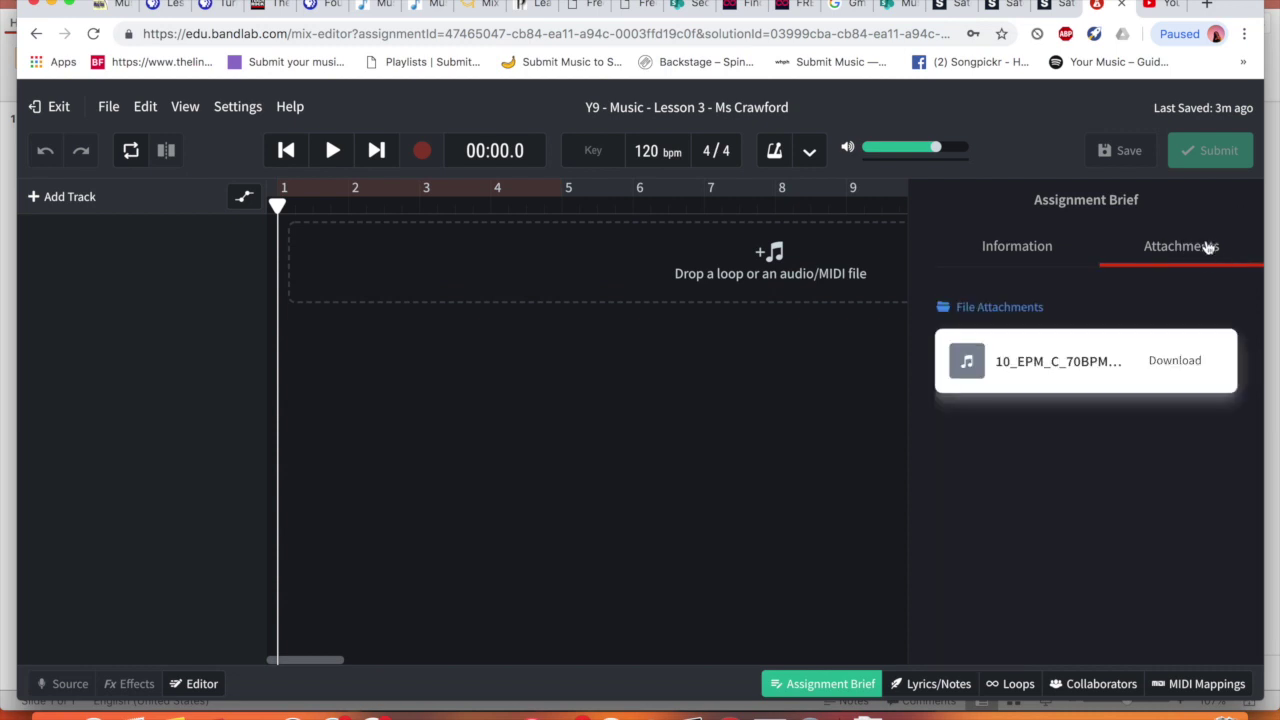
Download the 10_EPM_C_70BPM_01_#MIX loop, drop it onto the timeline as an audio track, and play it
{"action": "left_click", "coordinate": [1192, 363]}
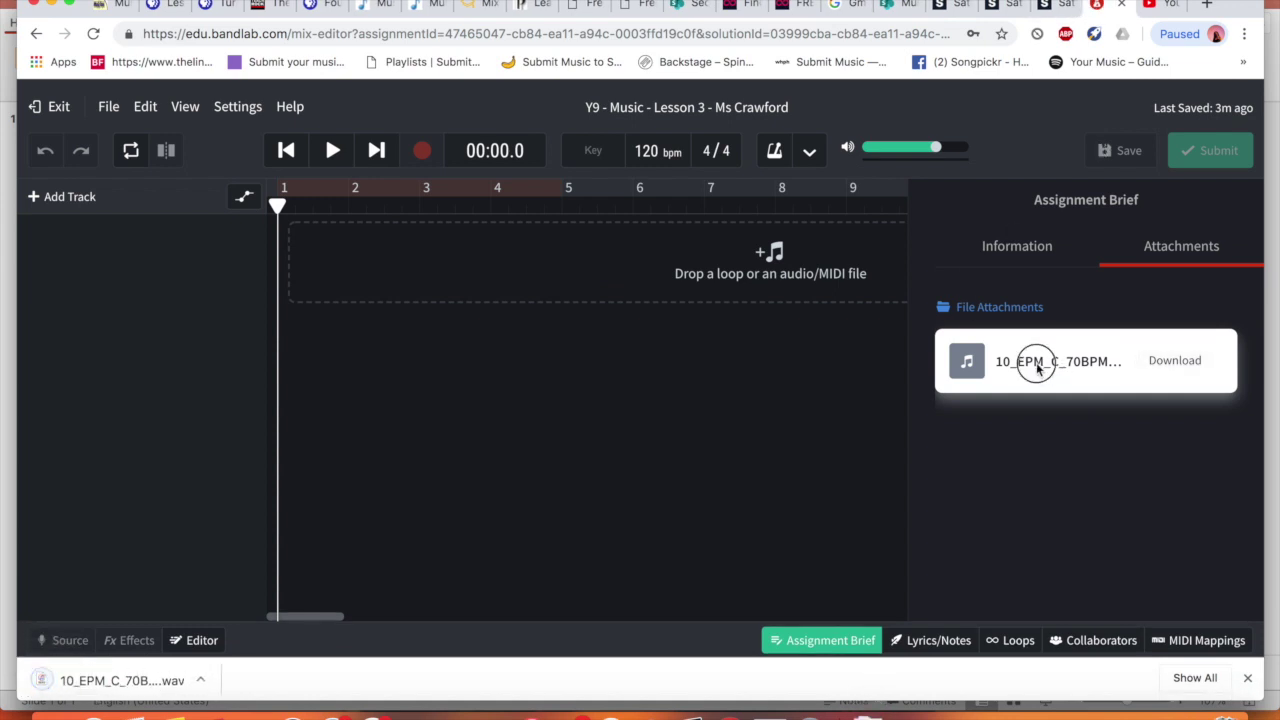
{"action": "left_click_drag", "start_coordinate": [120, 682], "coordinate": [307, 275]}
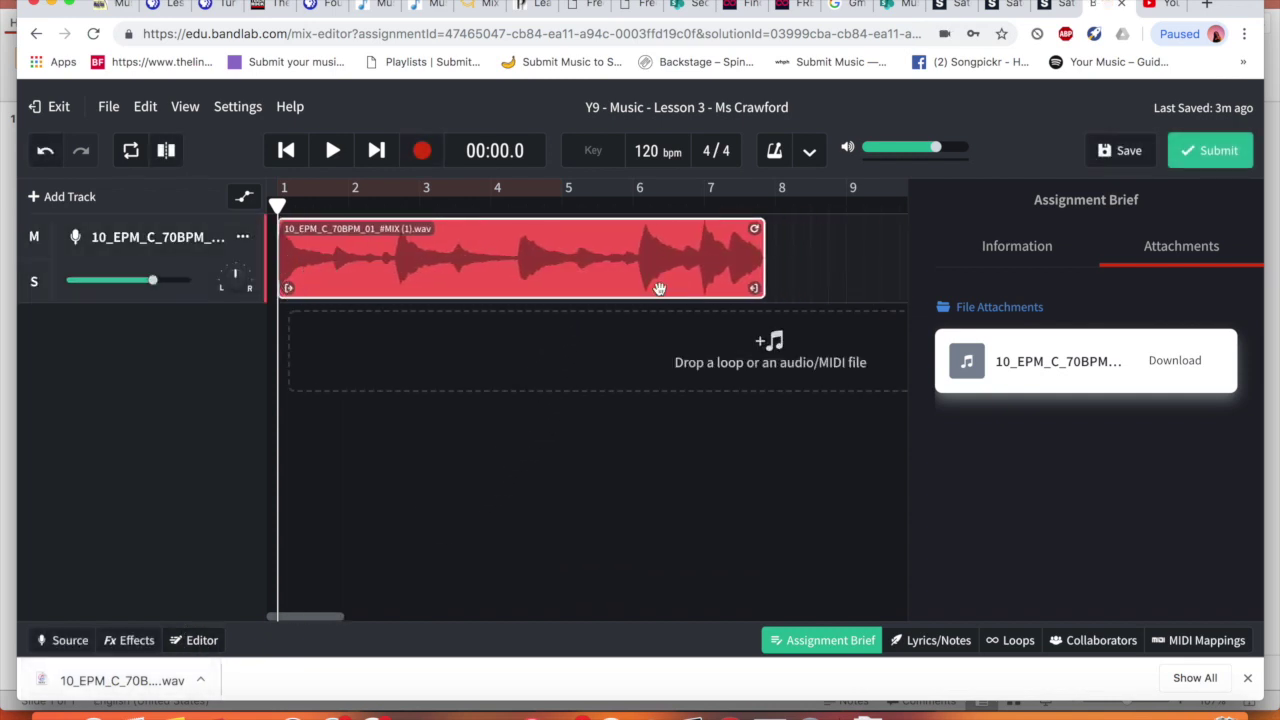
{"action": "left_click", "coordinate": [332, 152]}
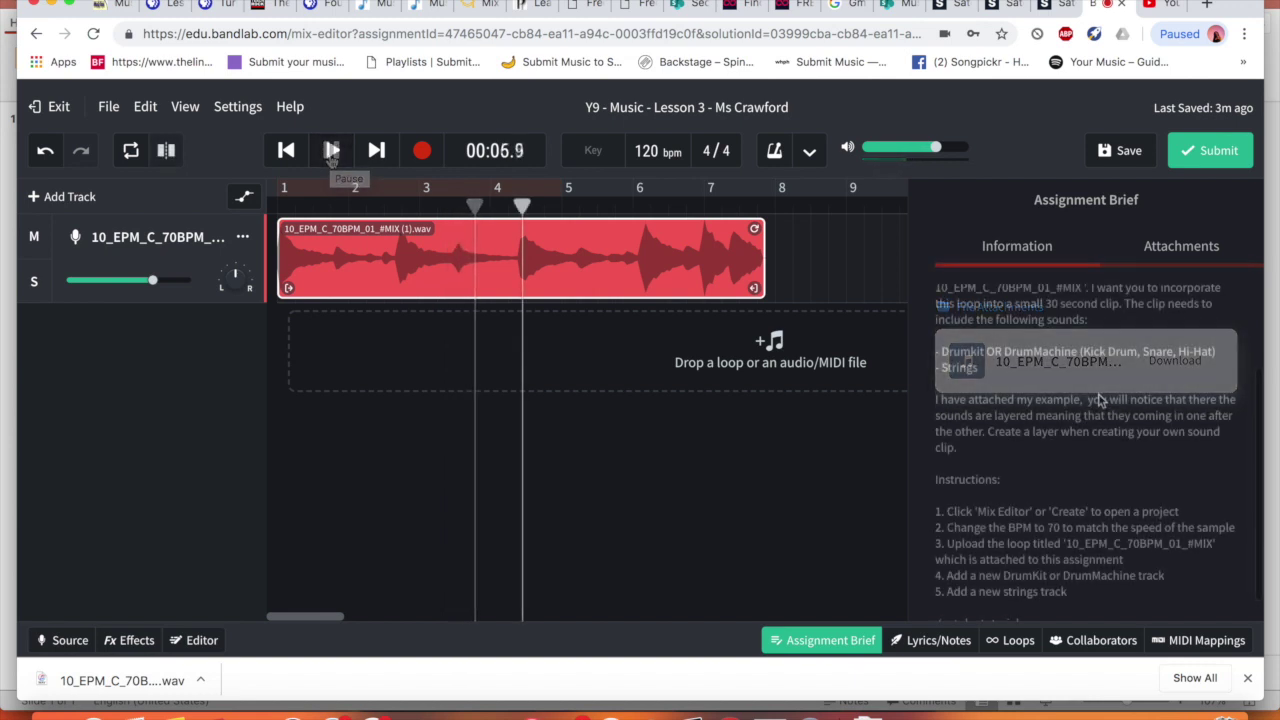
{"action": "scroll", "coordinate": [1110, 395], "scroll_direction": "down", "scroll_amount": 1}
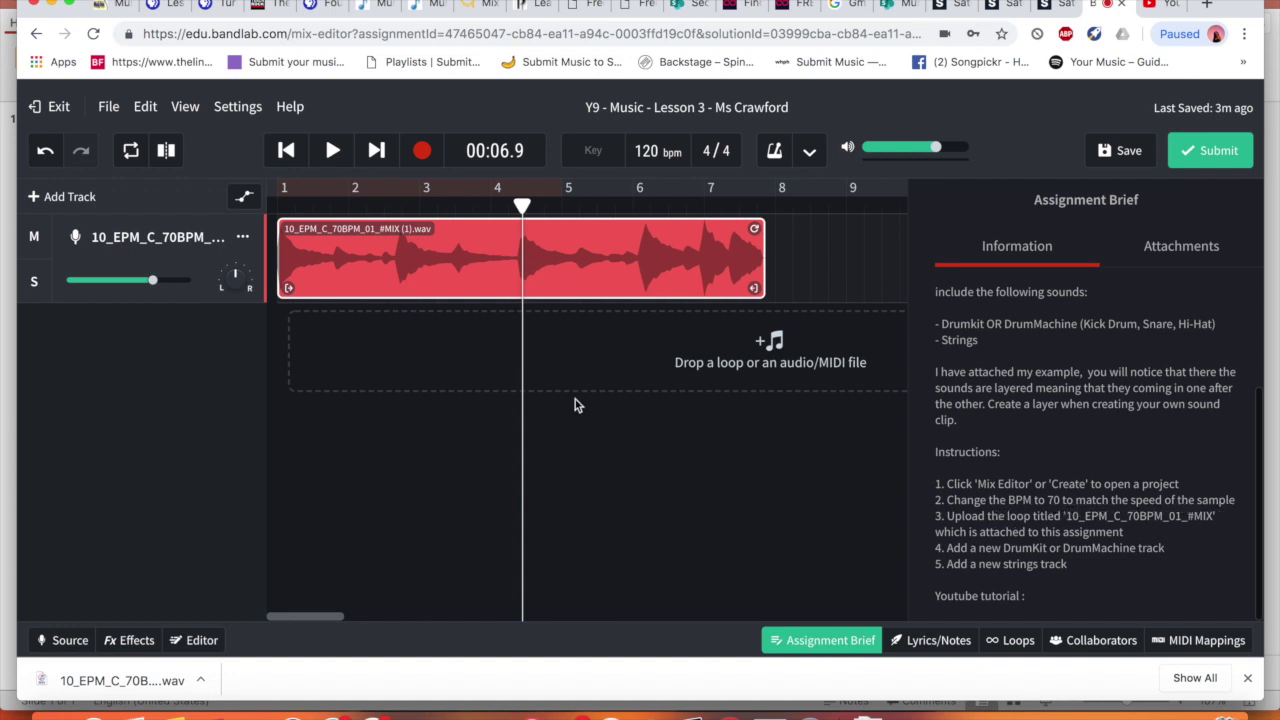
{"action": "left_click", "coordinate": [615, 487]}
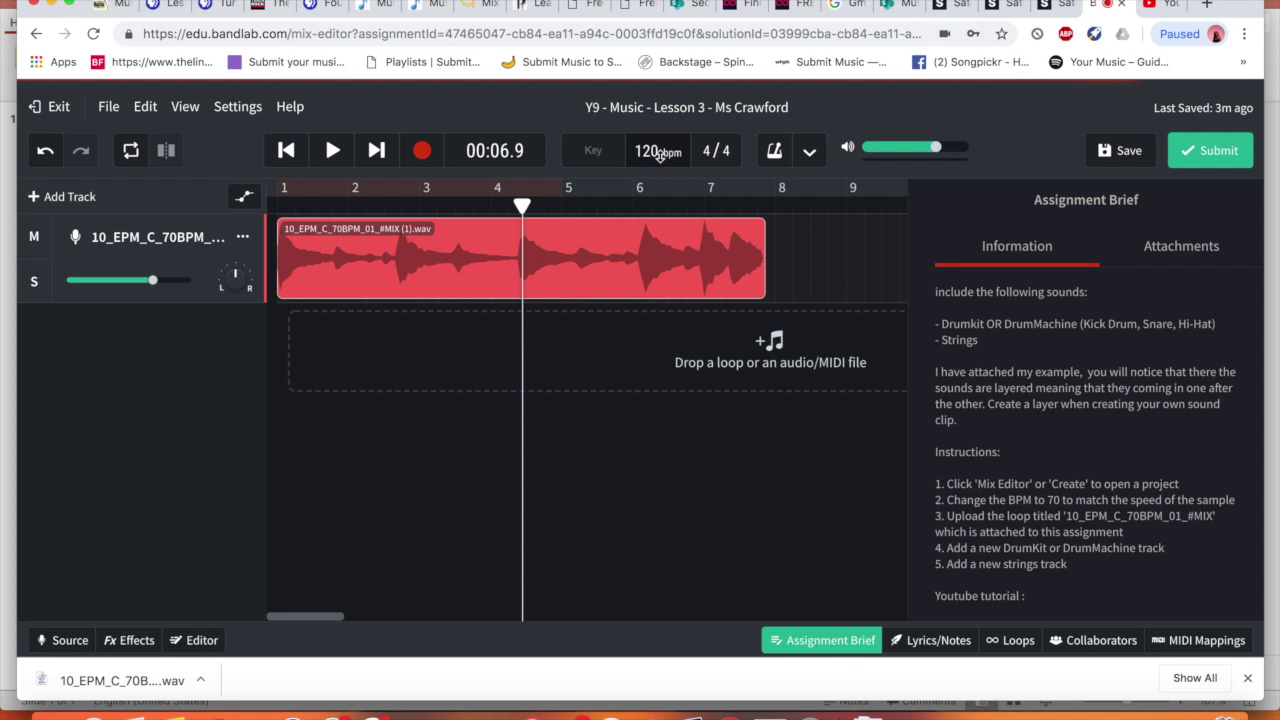
Change the tempo from 120 to 70 BPM, choosing Don't Adjust so the loop isn't stretched
{"action": "double_click", "coordinate": [647, 150]}
{"action": "type", "text": "70"}
{"action": "key", "text": "Return"}
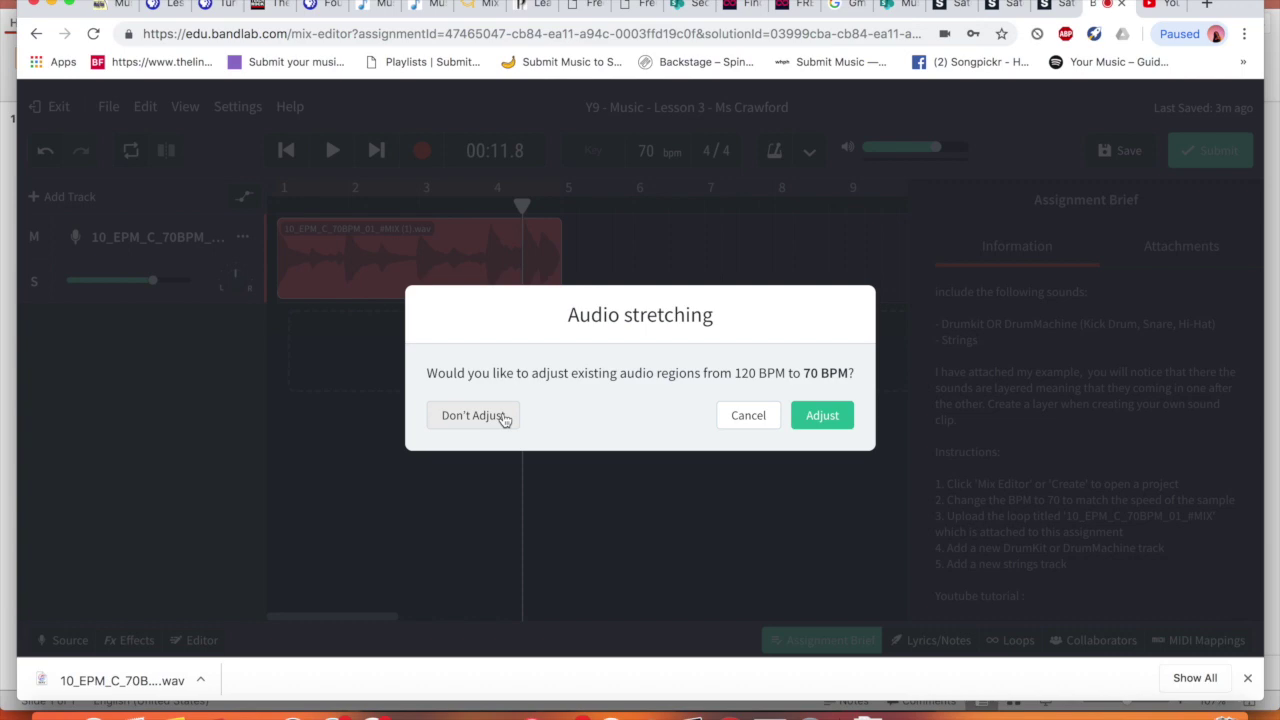
{"action": "left_click", "coordinate": [504, 417]}
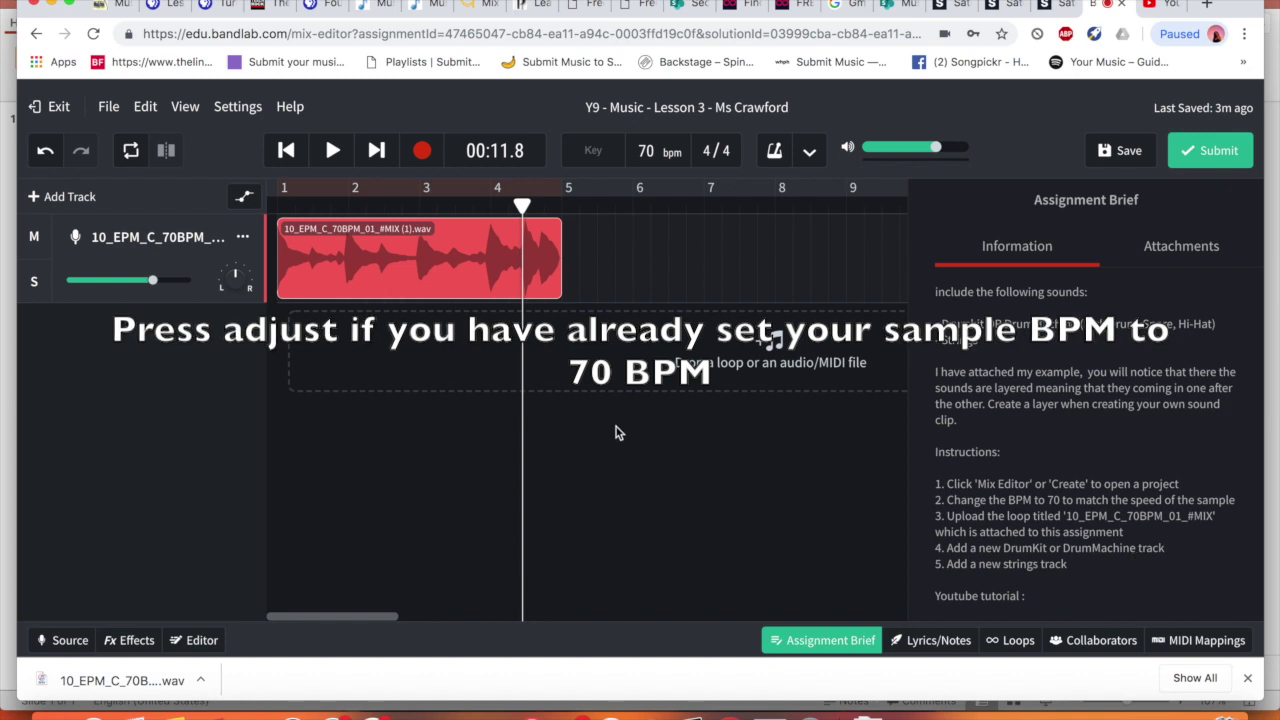
Add a Drum Machine track, play the piano and drums from the start, then select the first drum clip
{"action": "left_click", "coordinate": [65, 200]}
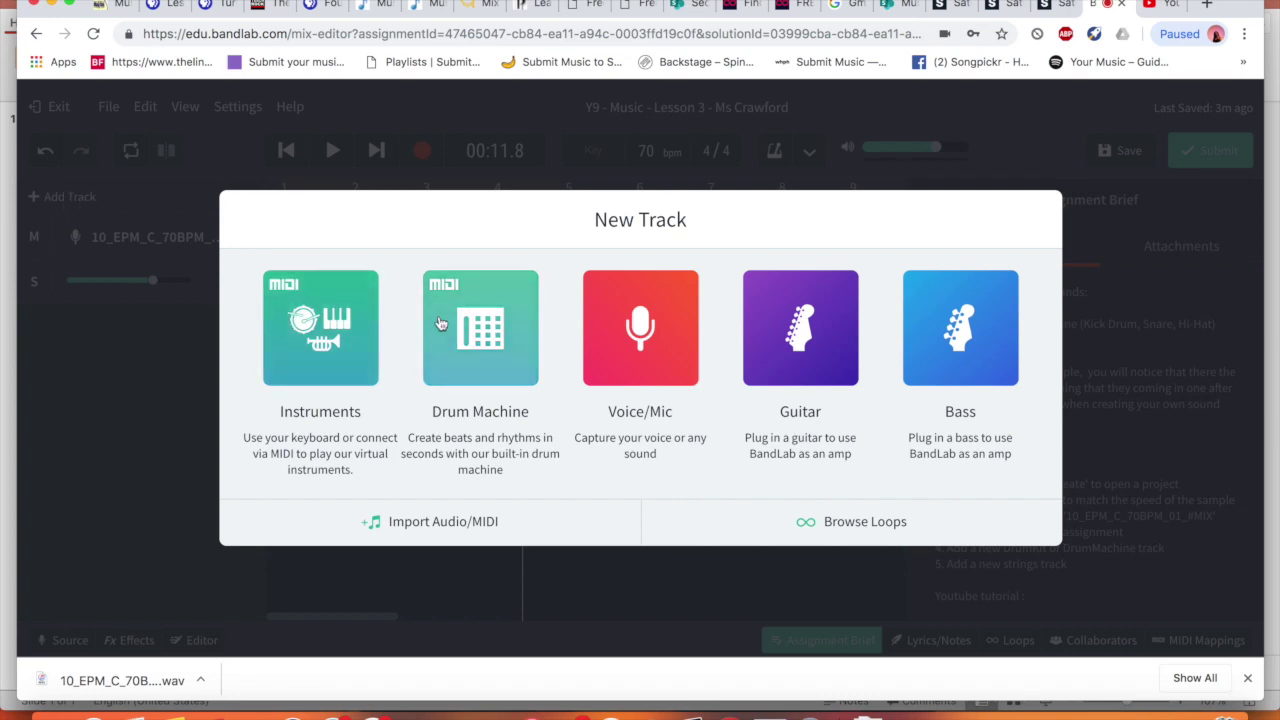
{"action": "left_click", "coordinate": [474, 301]}
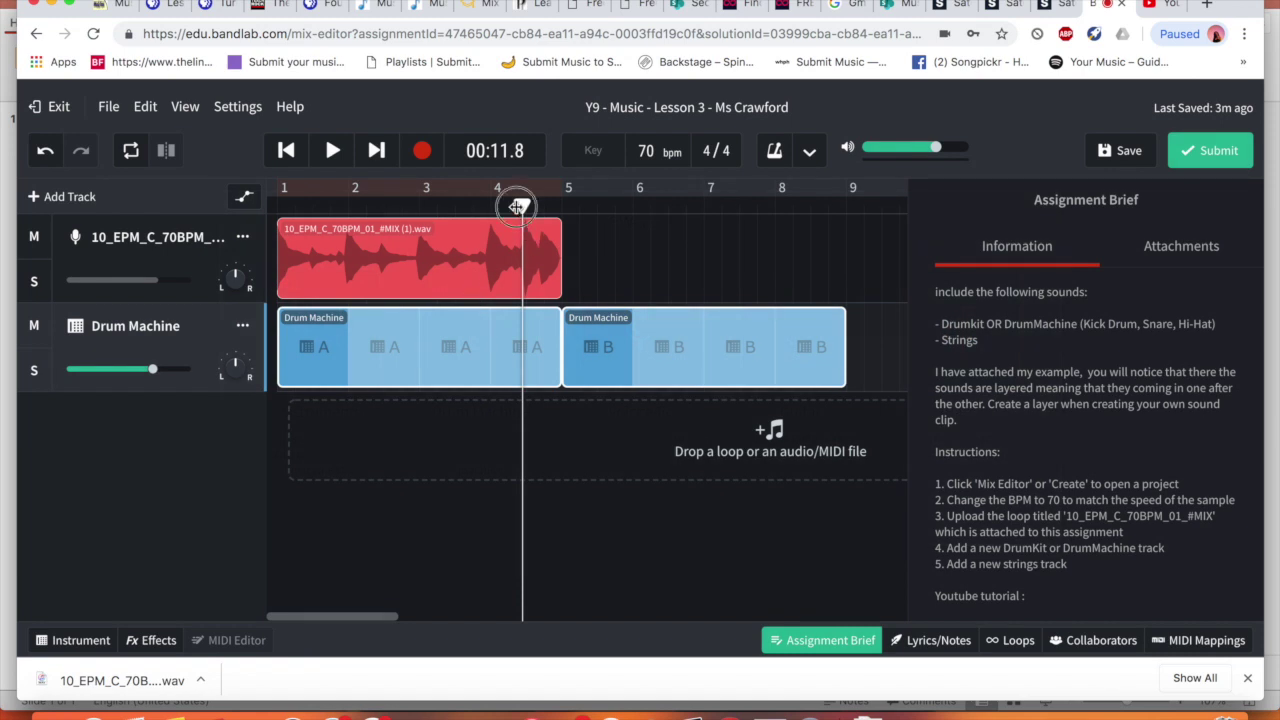
{"action": "left_click_drag", "start_coordinate": [521, 206], "coordinate": [228, 220]}
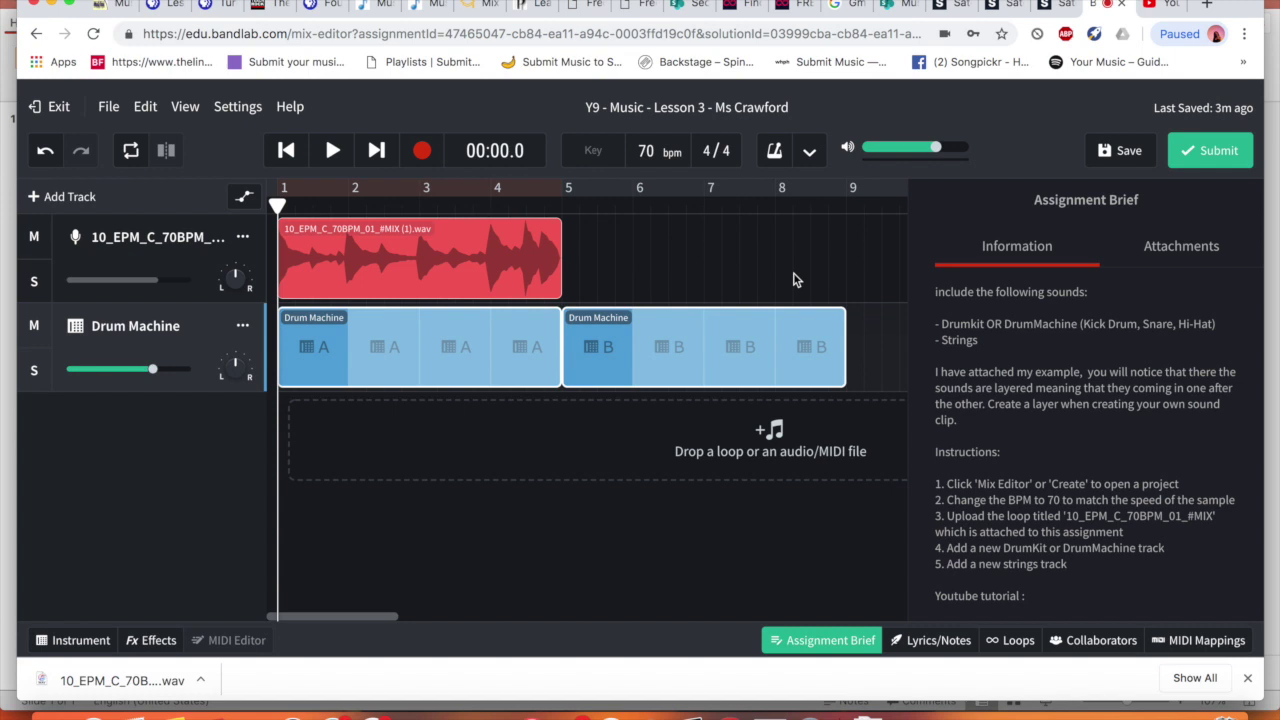
{"action": "left_click", "coordinate": [334, 151]}
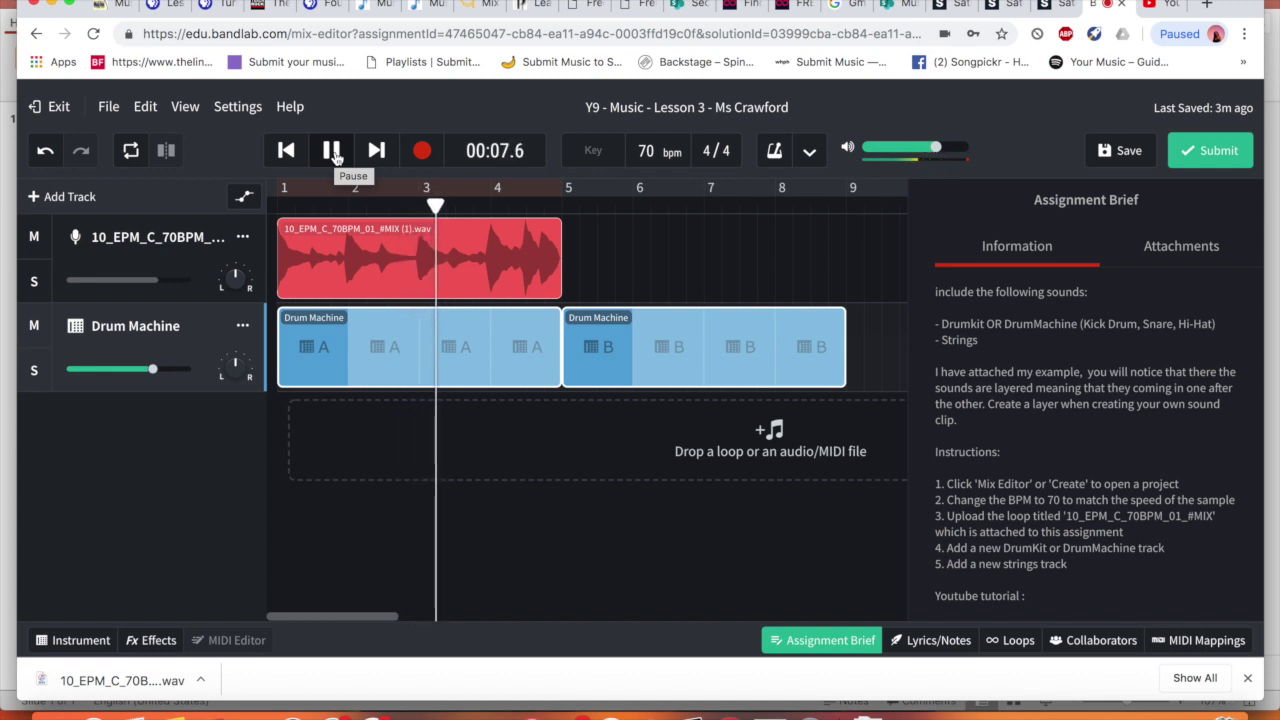
{"action": "left_click", "coordinate": [332, 151]}
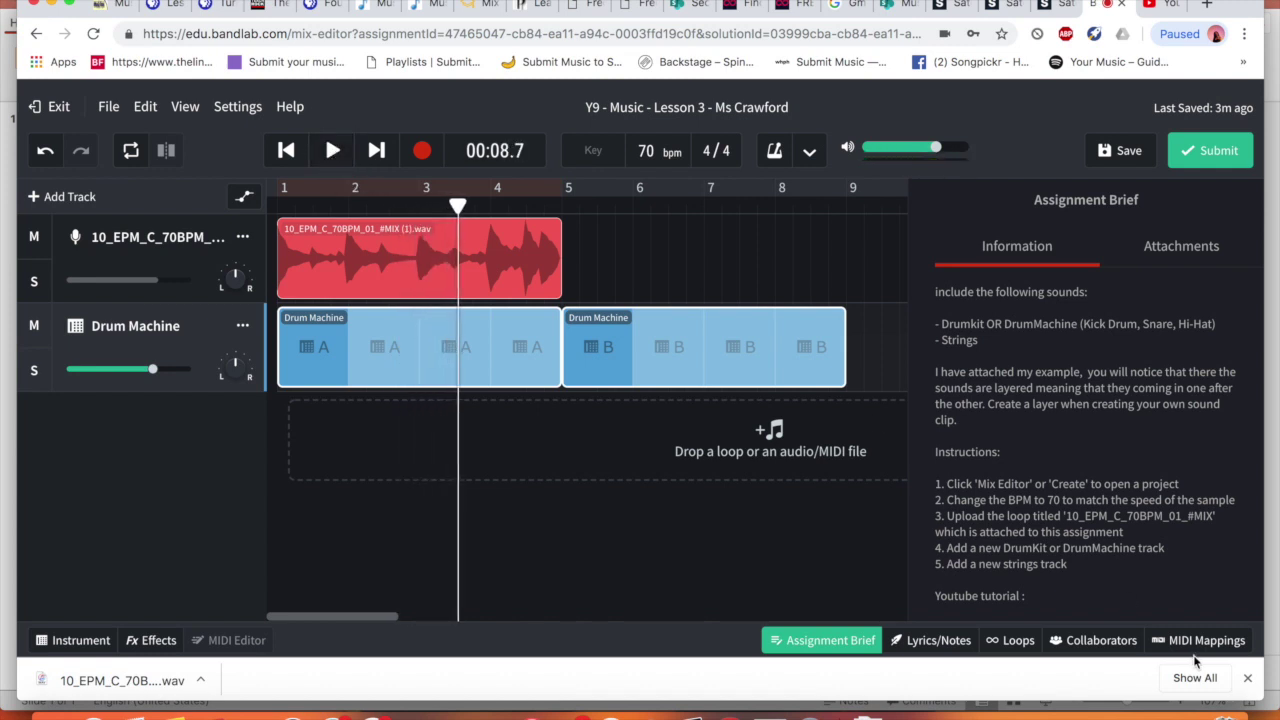
{"action": "left_click", "coordinate": [1248, 680]}
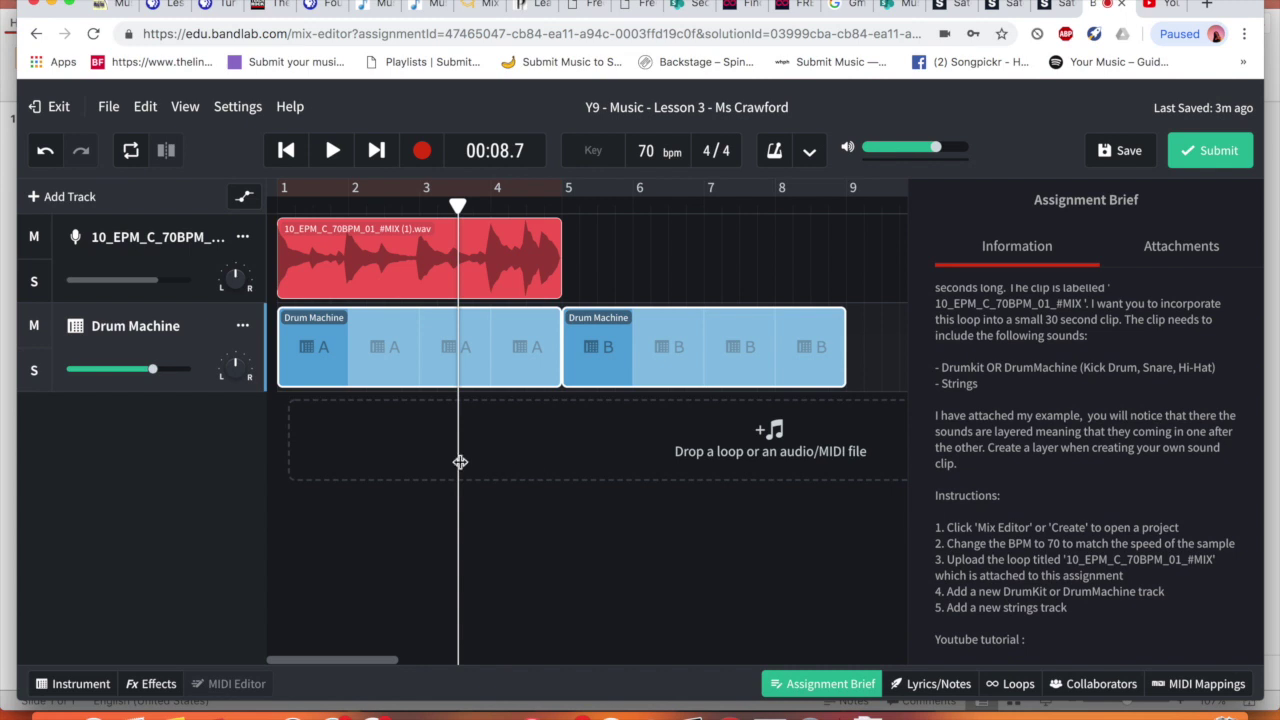
{"action": "left_click", "coordinate": [395, 357]}
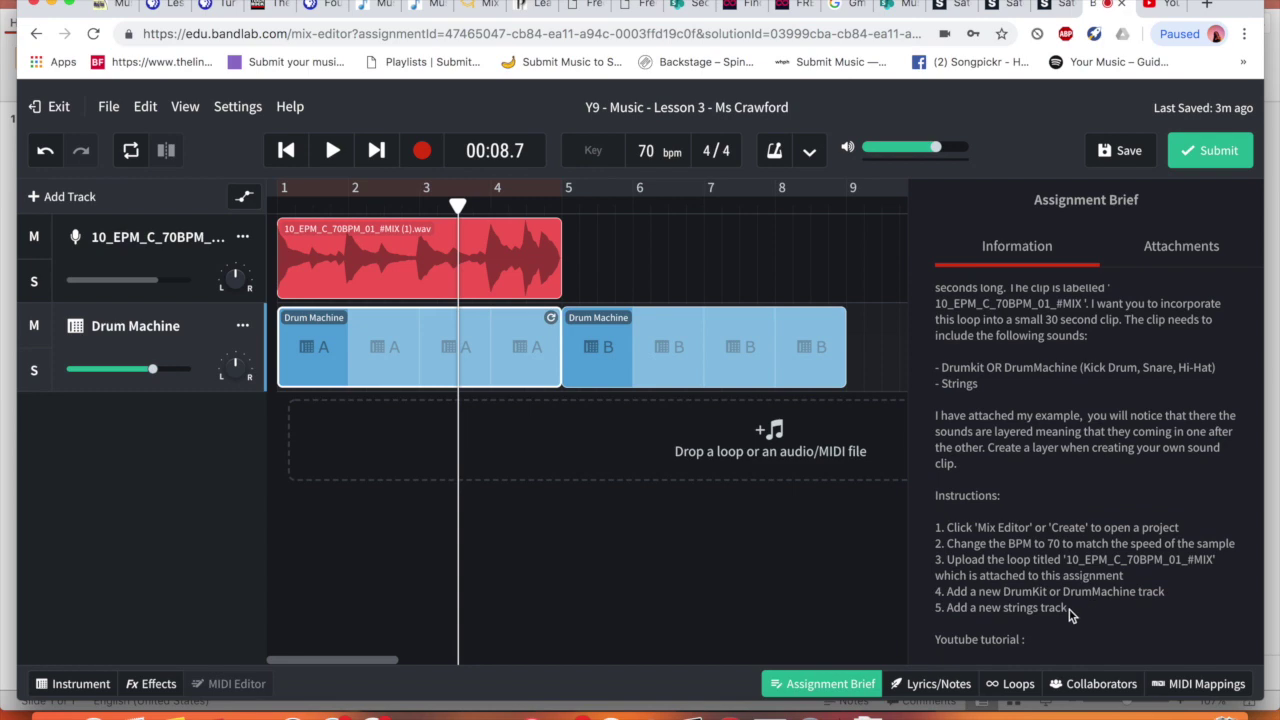
Add an instrument track and set its sound to Strings > String Orchestra Pizz
{"action": "left_click", "coordinate": [73, 196]}
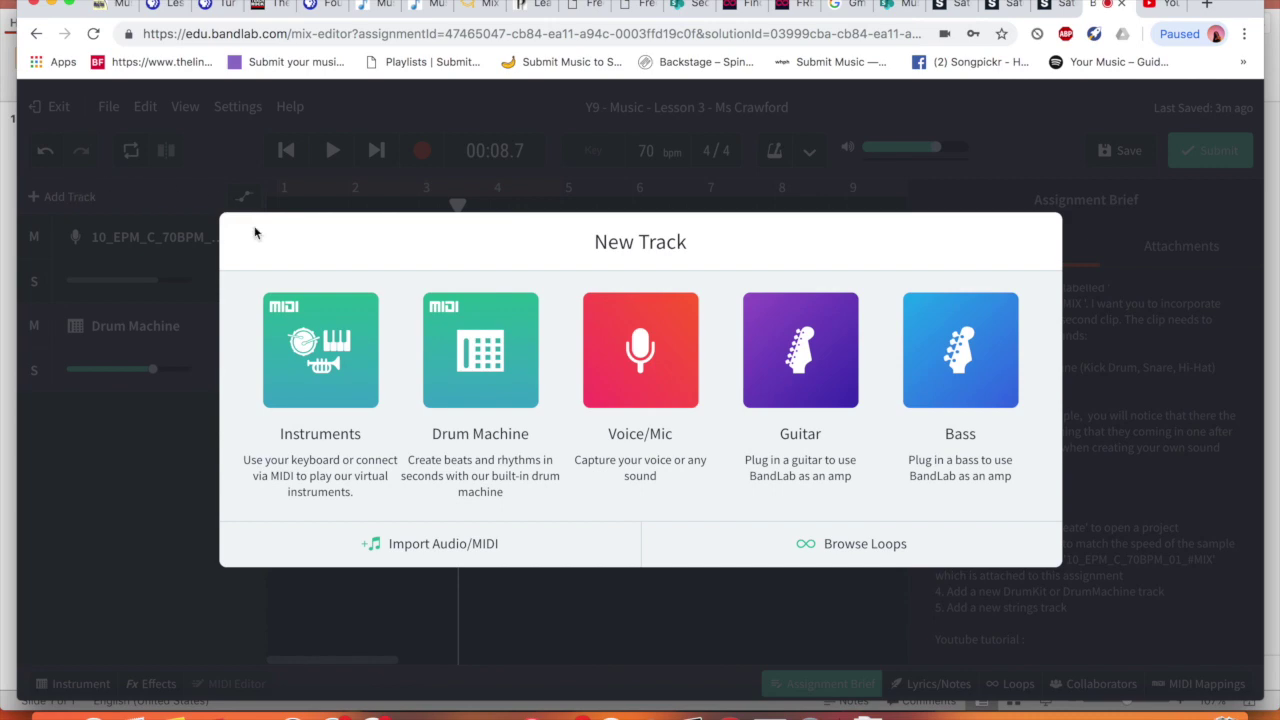
{"action": "left_click", "coordinate": [310, 326]}
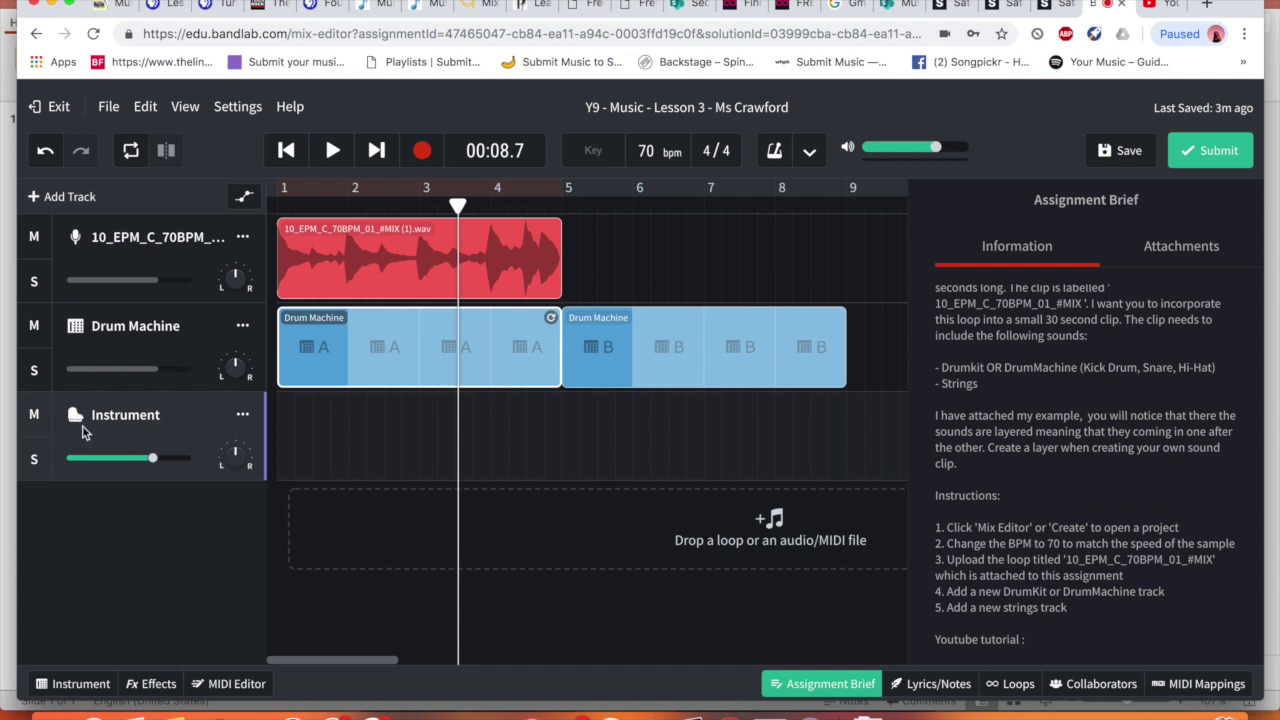
{"action": "left_click", "coordinate": [77, 418]}
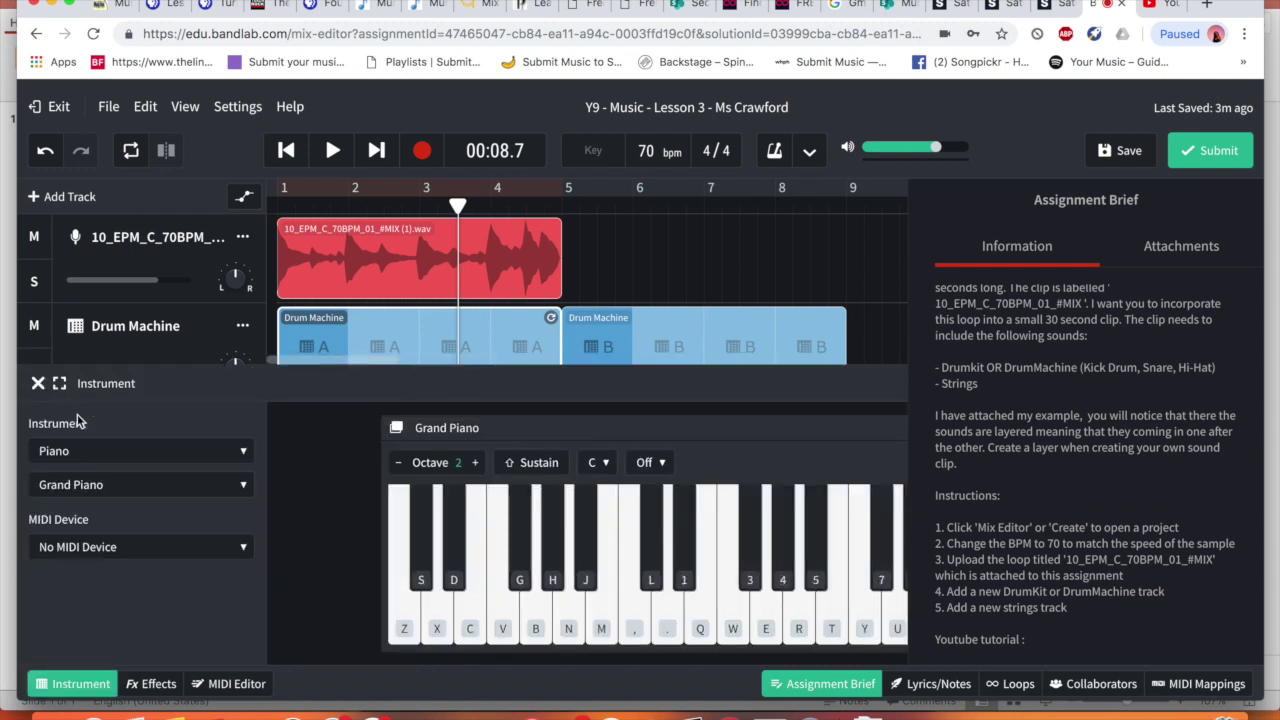
{"action": "left_click", "coordinate": [113, 455]}
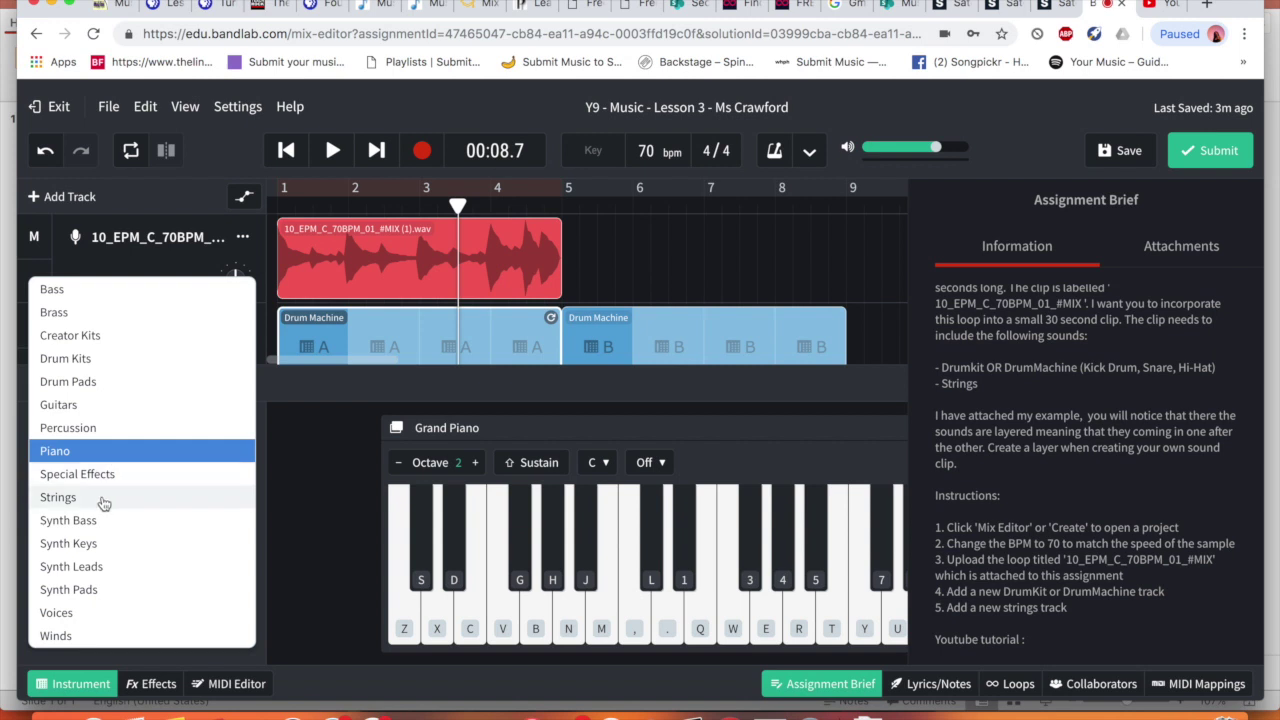
{"action": "left_click", "coordinate": [104, 498]}
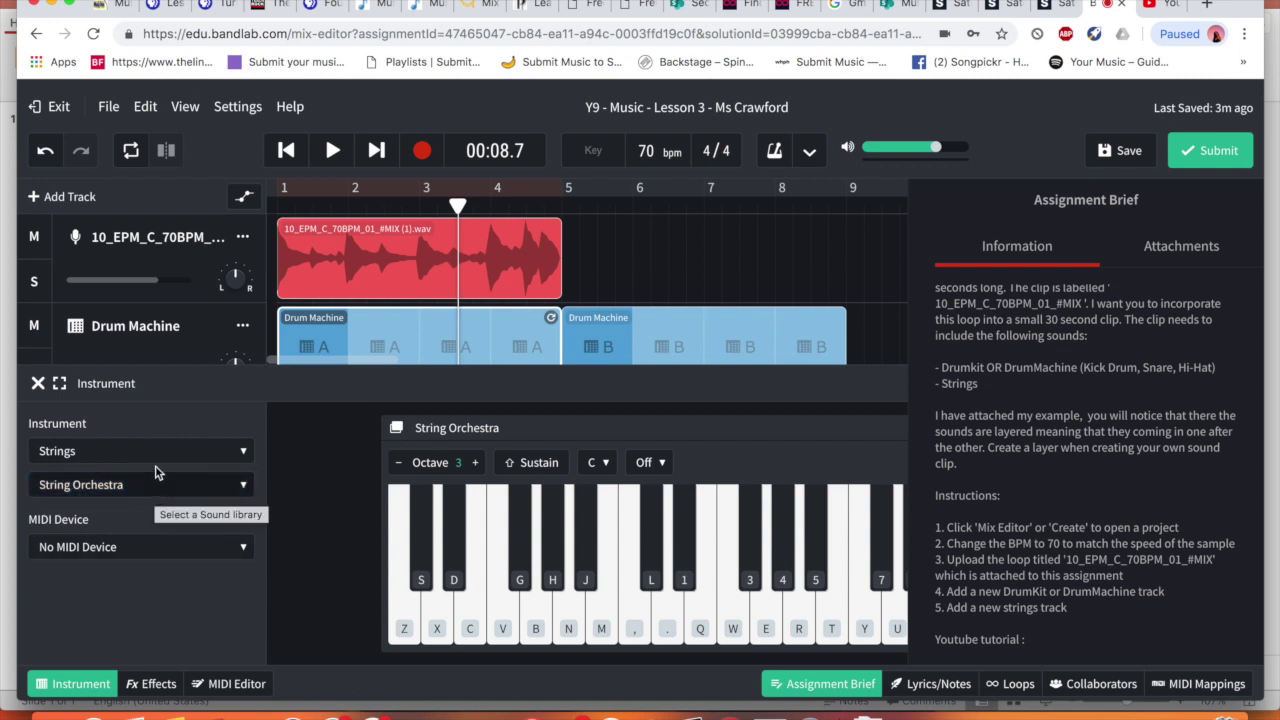
{"action": "left_click", "coordinate": [437, 628]}
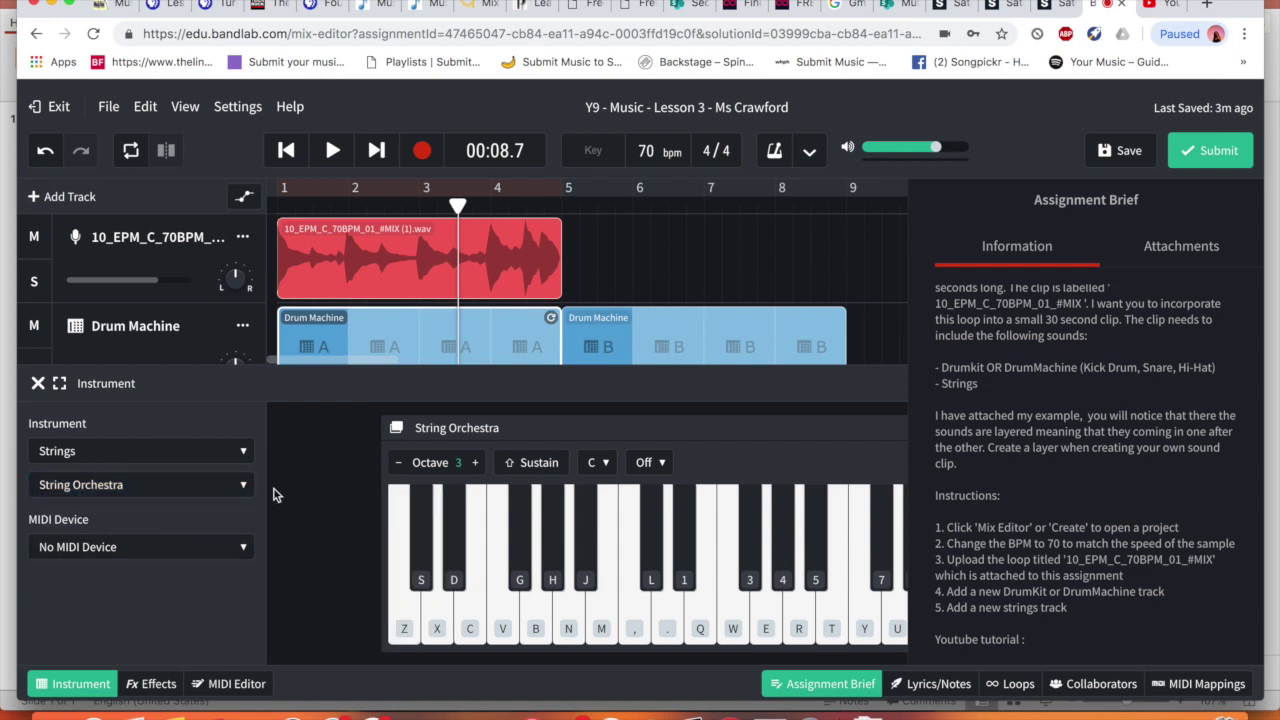
{"action": "left_click", "coordinate": [200, 488]}
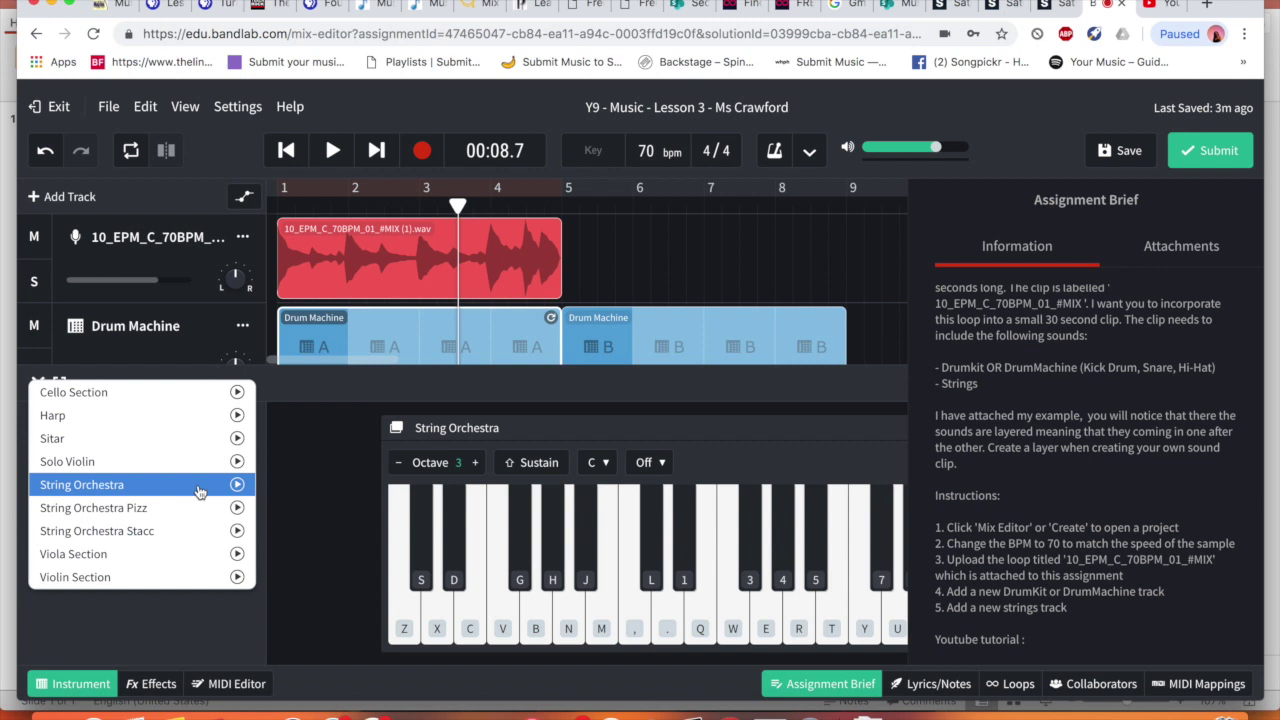
{"action": "left_click", "coordinate": [182, 510]}
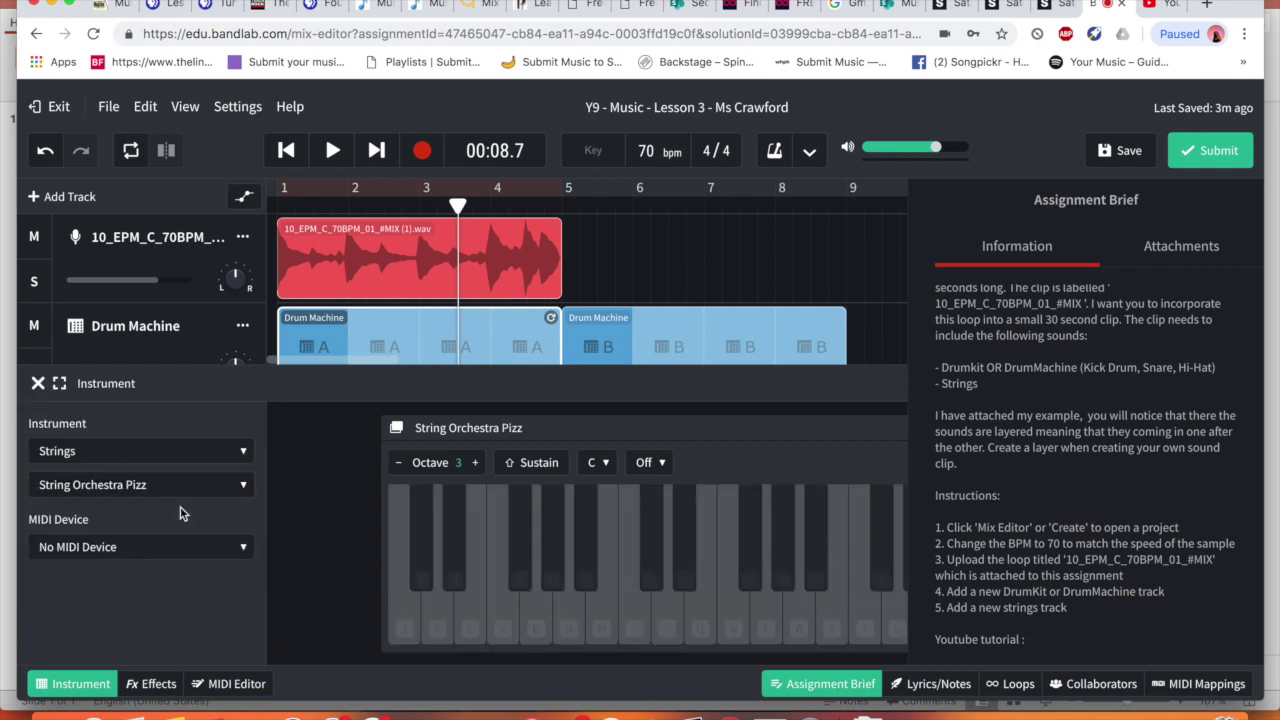
Test the pizzicato sound with on-screen keys and keys z, x, v, b, then close the instrument settings
{"action": "left_click", "coordinate": [403, 632]}
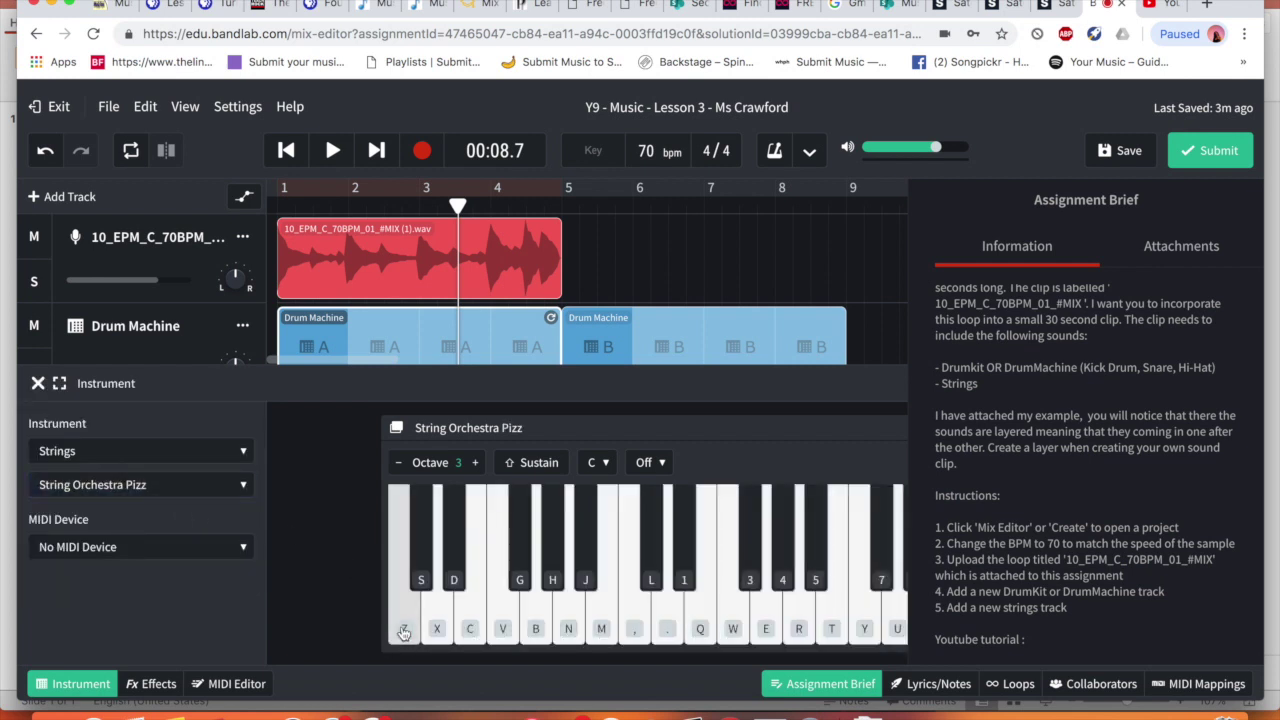
{"action": "left_click", "coordinate": [536, 628]}
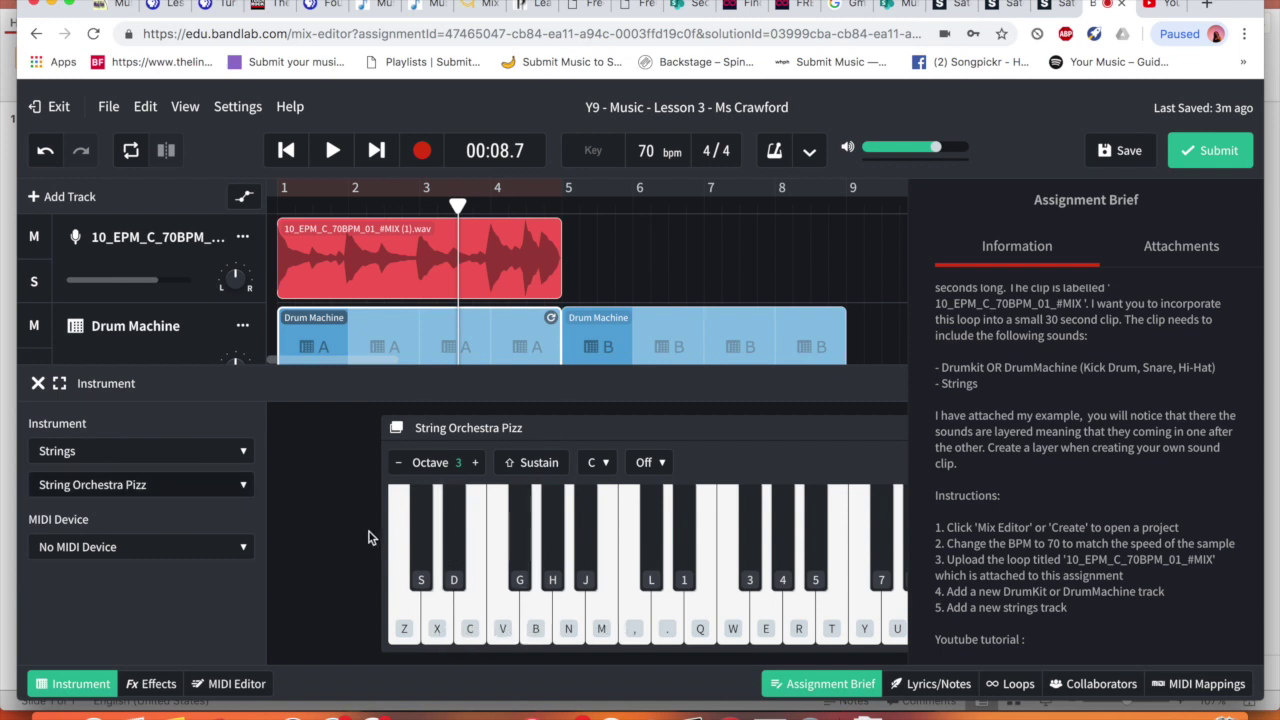
{"action": "left_click", "coordinate": [776, 569]}
{"action": "left_click", "coordinate": [762, 610]}
{"action": "left_click", "coordinate": [689, 610]}
{"action": "key", "text": "z"}
{"action": "key", "text": "x"}
{"action": "key", "text": "v"}
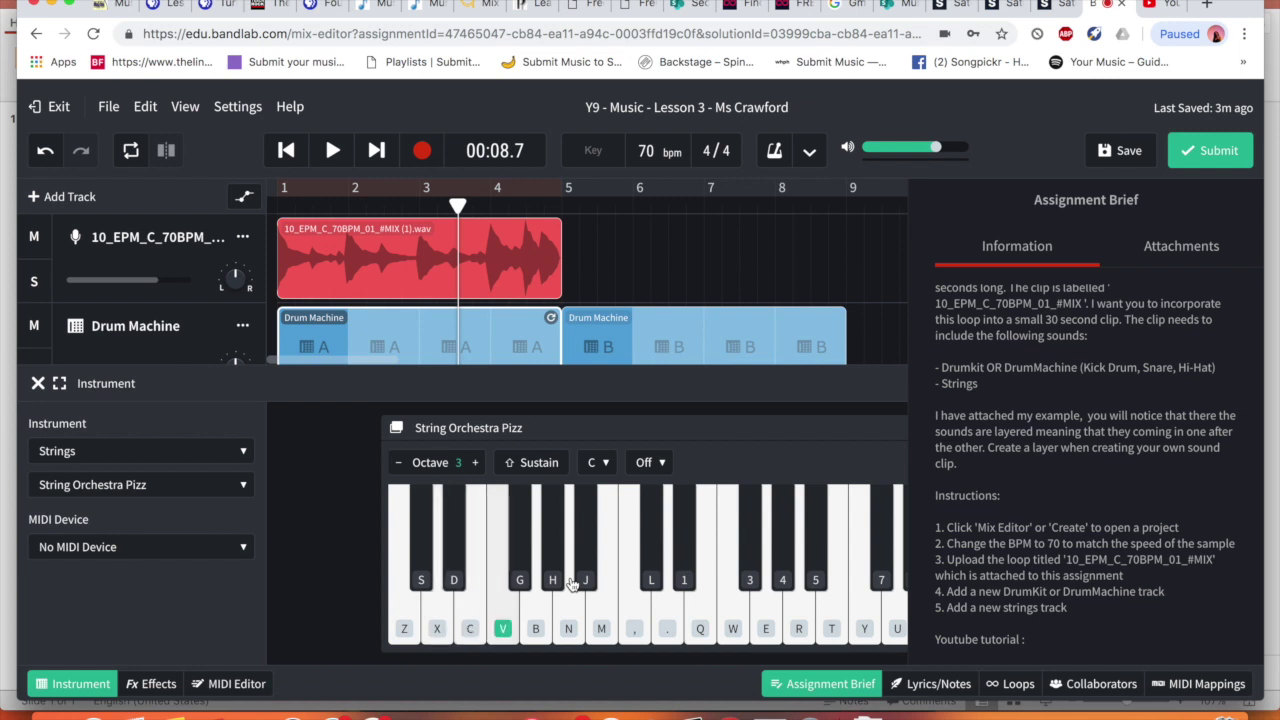
{"action": "key", "text": "b"}
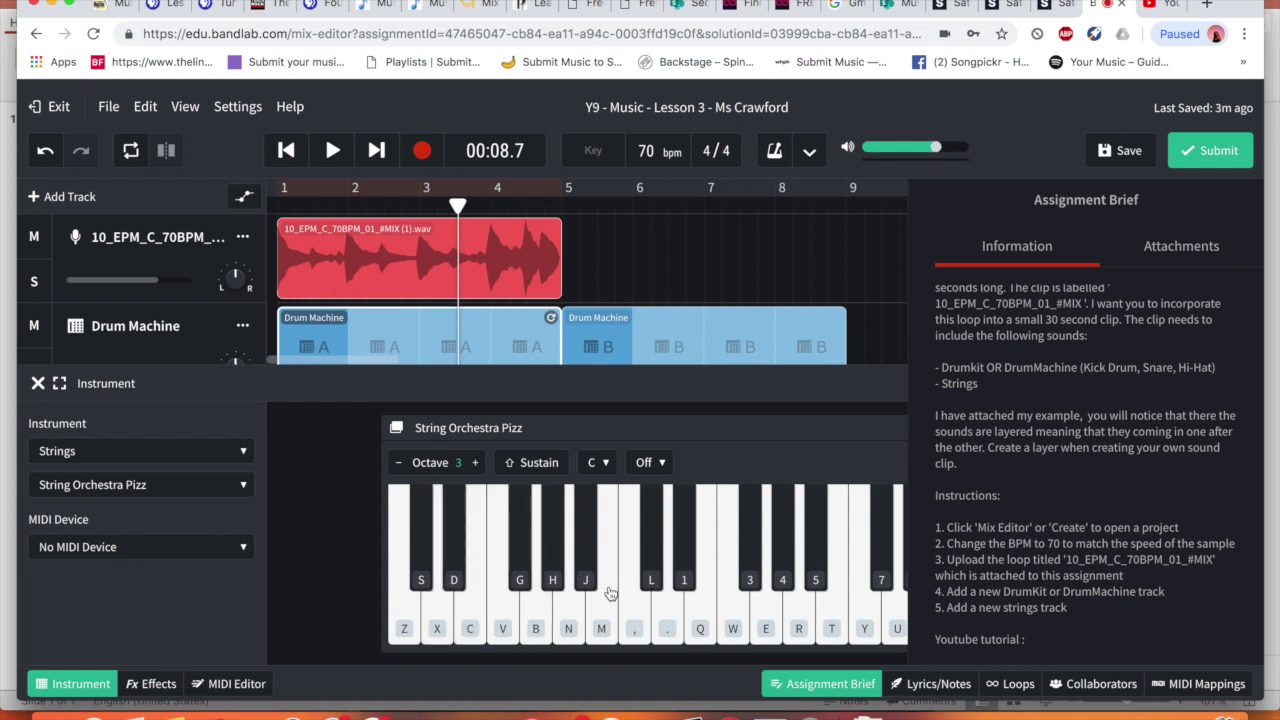
{"action": "left_click", "coordinate": [590, 578]}
{"action": "left_click", "coordinate": [604, 610]}
{"action": "left_click", "coordinate": [649, 562]}
{"action": "left_click", "coordinate": [36, 385]}
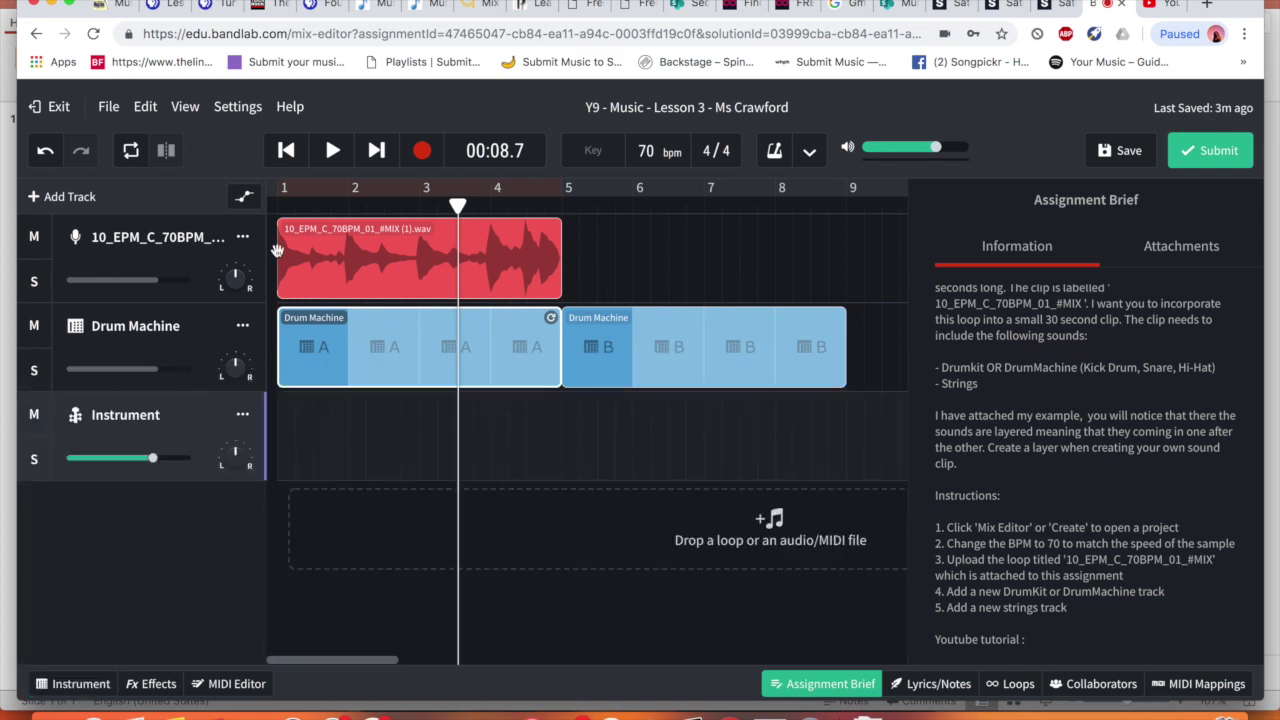
Rename the instrument track to 'Strings' and the piano loop track to 'Sample #MIX (1).wav'
{"action": "double_click", "coordinate": [115, 416]}
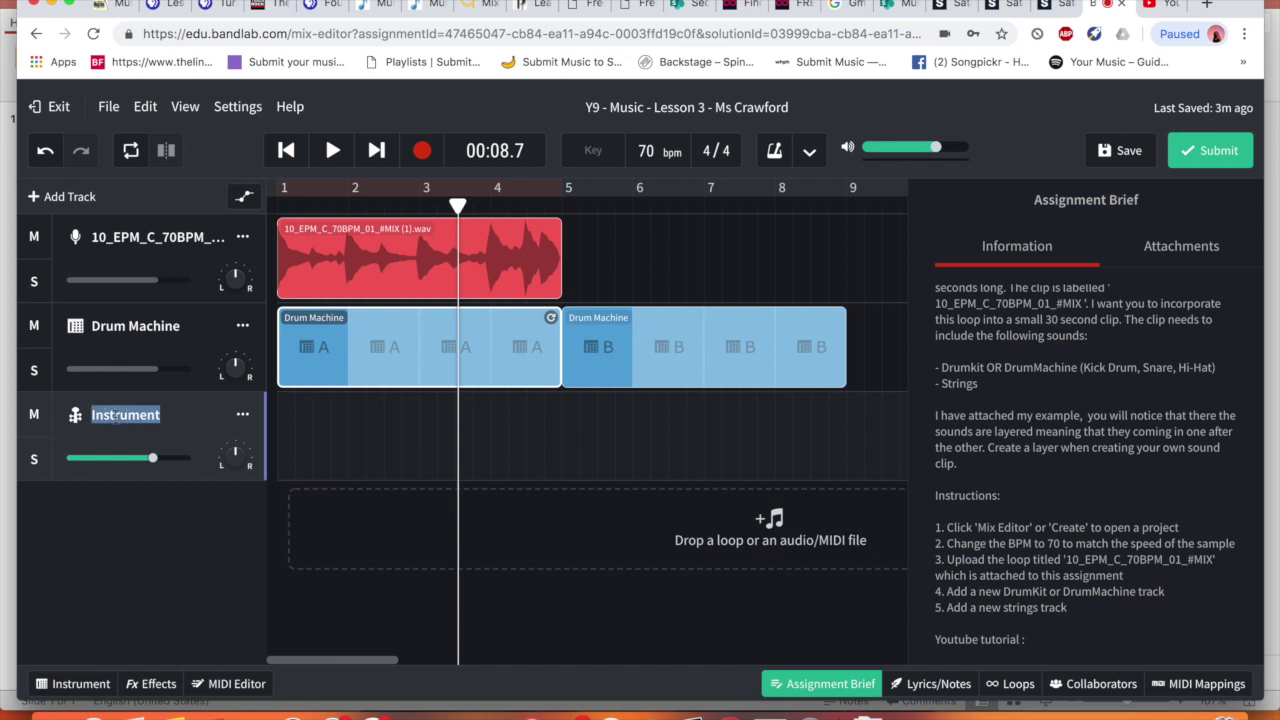
{"action": "type", "text": "Strings"}
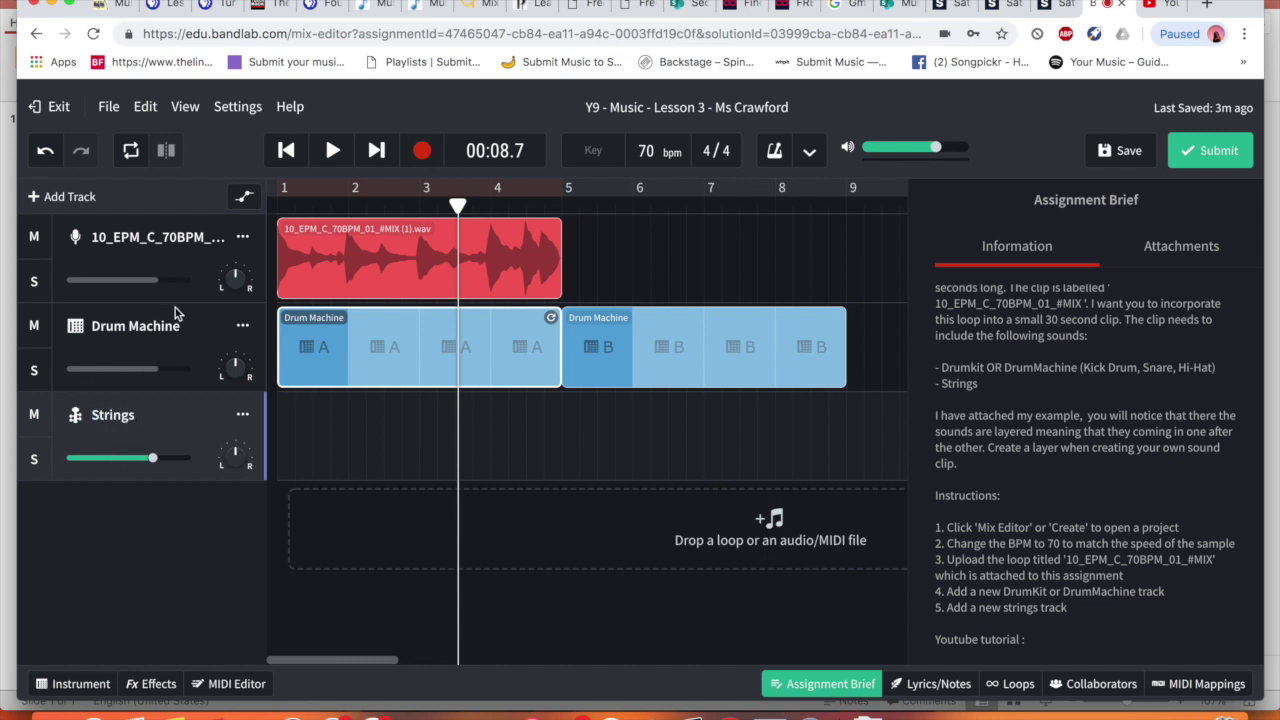
{"action": "double_click", "coordinate": [183, 237]}
{"action": "type", "text": "Sample"}
{"action": "key", "text": "Return"}
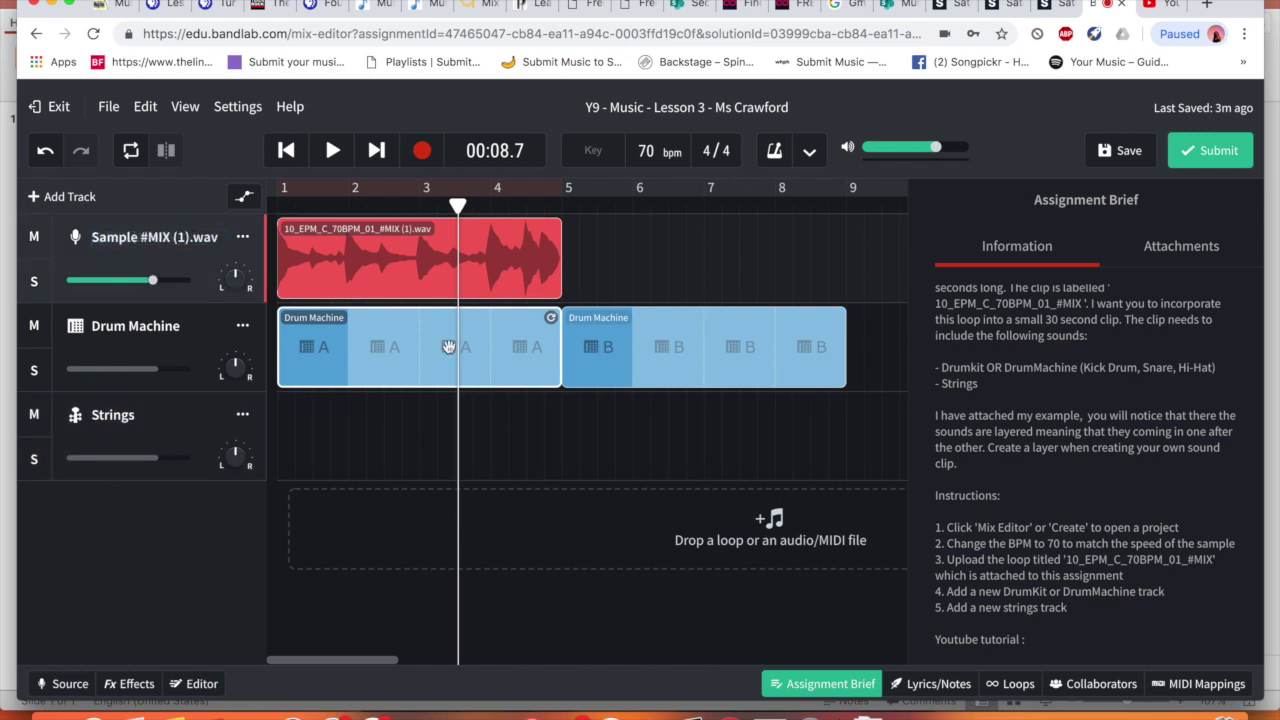
{"action": "left_click", "coordinate": [420, 348]}
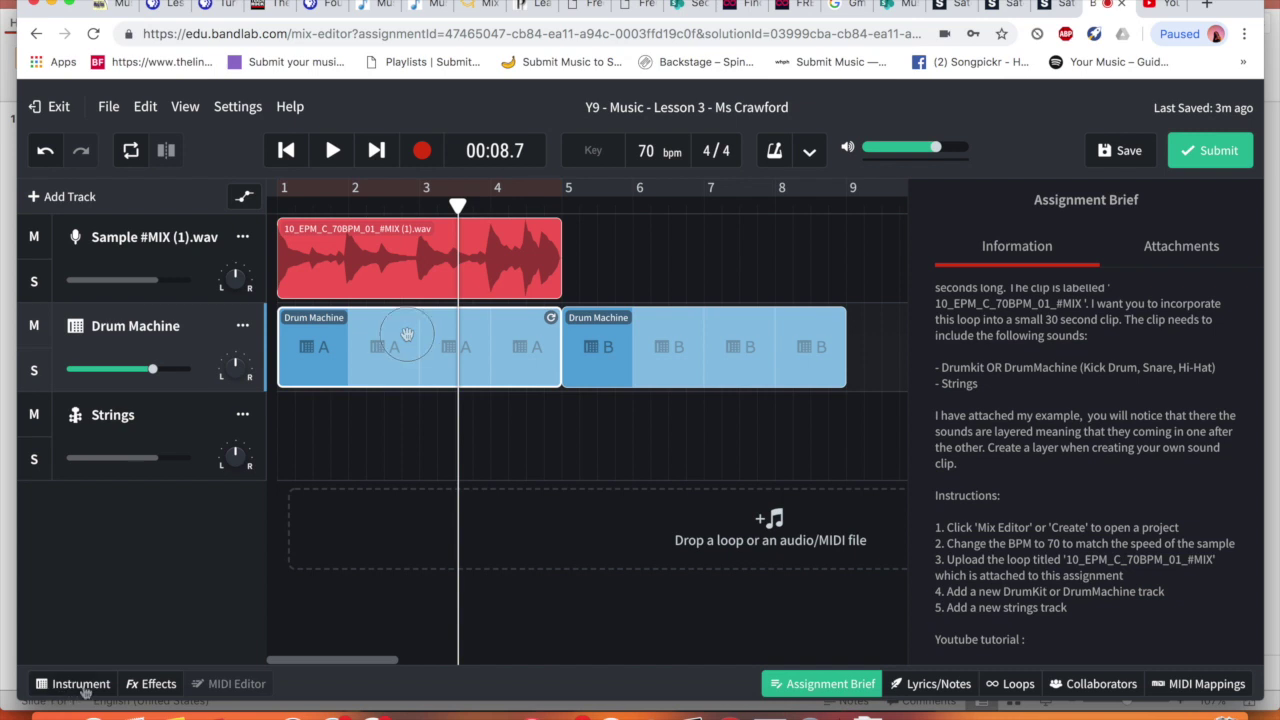
Open the Drum Machine's 808 Kit editor, hide the assignment brief, and play then stop pattern A
{"action": "left_click", "coordinate": [80, 684]}
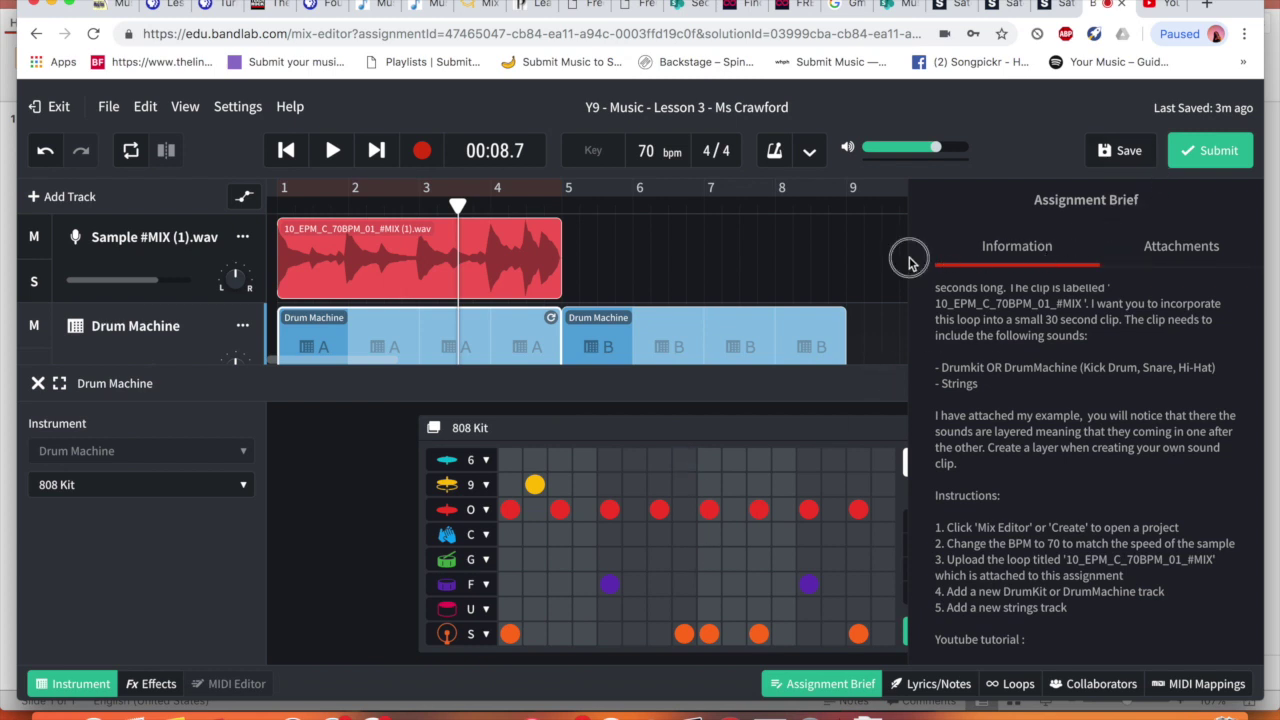
{"action": "left_click", "coordinate": [678, 423]}
{"action": "left_click", "coordinate": [833, 685]}
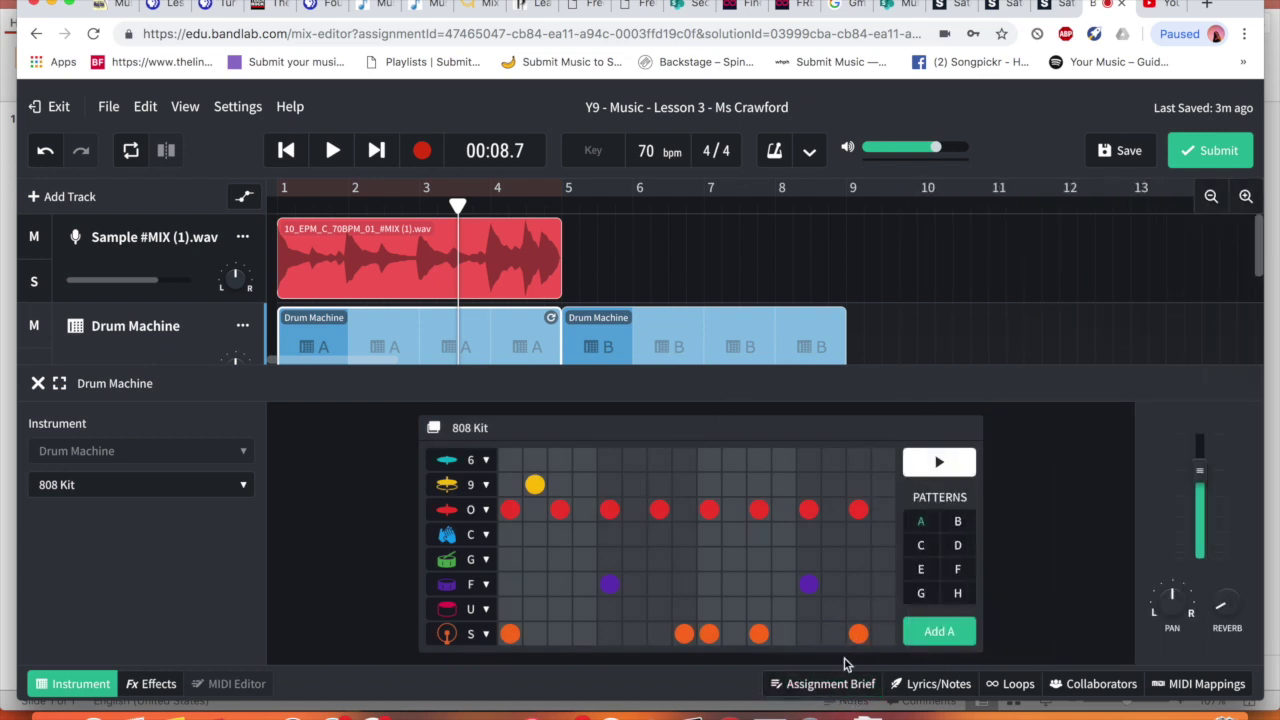
{"action": "left_click", "coordinate": [829, 688]}
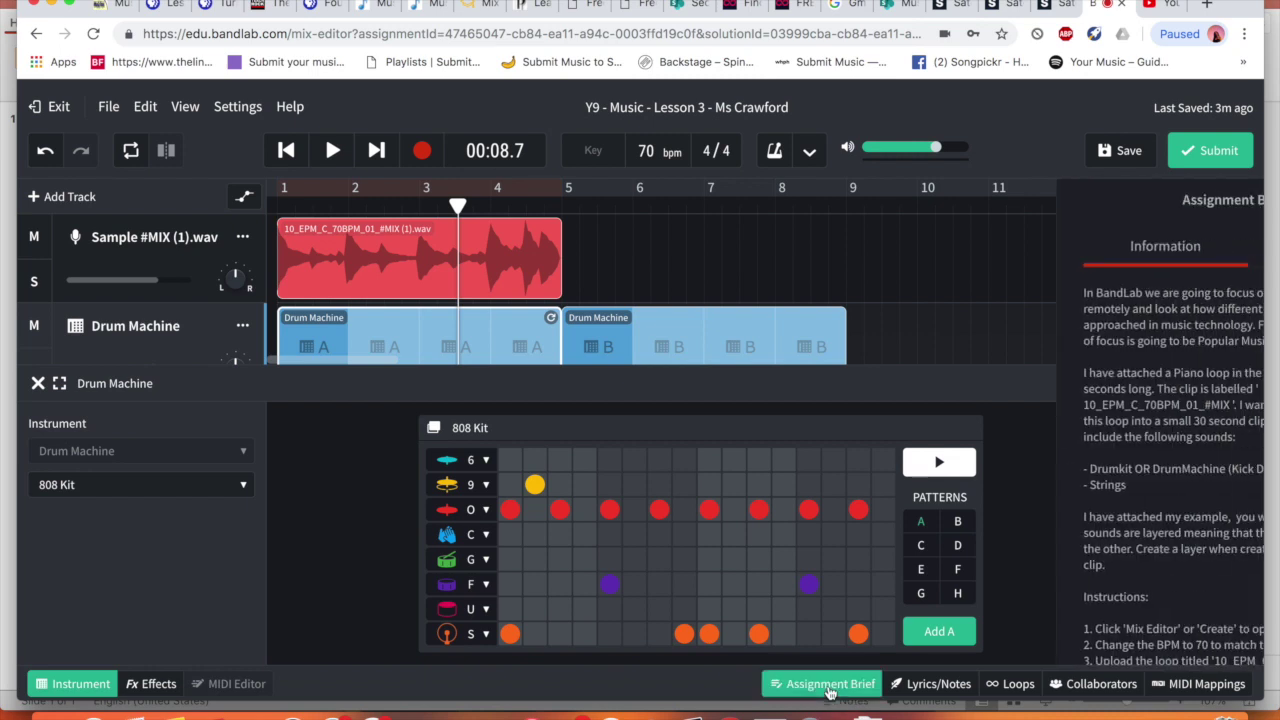
{"action": "left_click", "coordinate": [829, 686]}
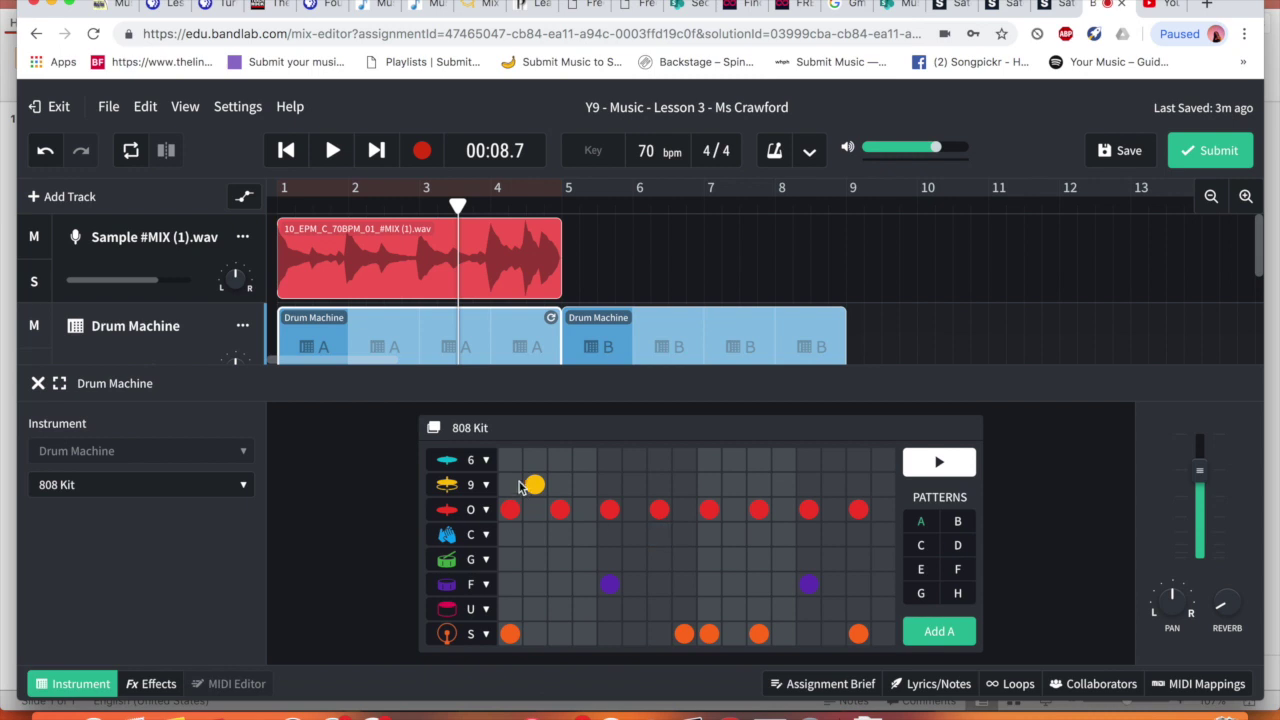
{"action": "left_click", "coordinate": [941, 464]}
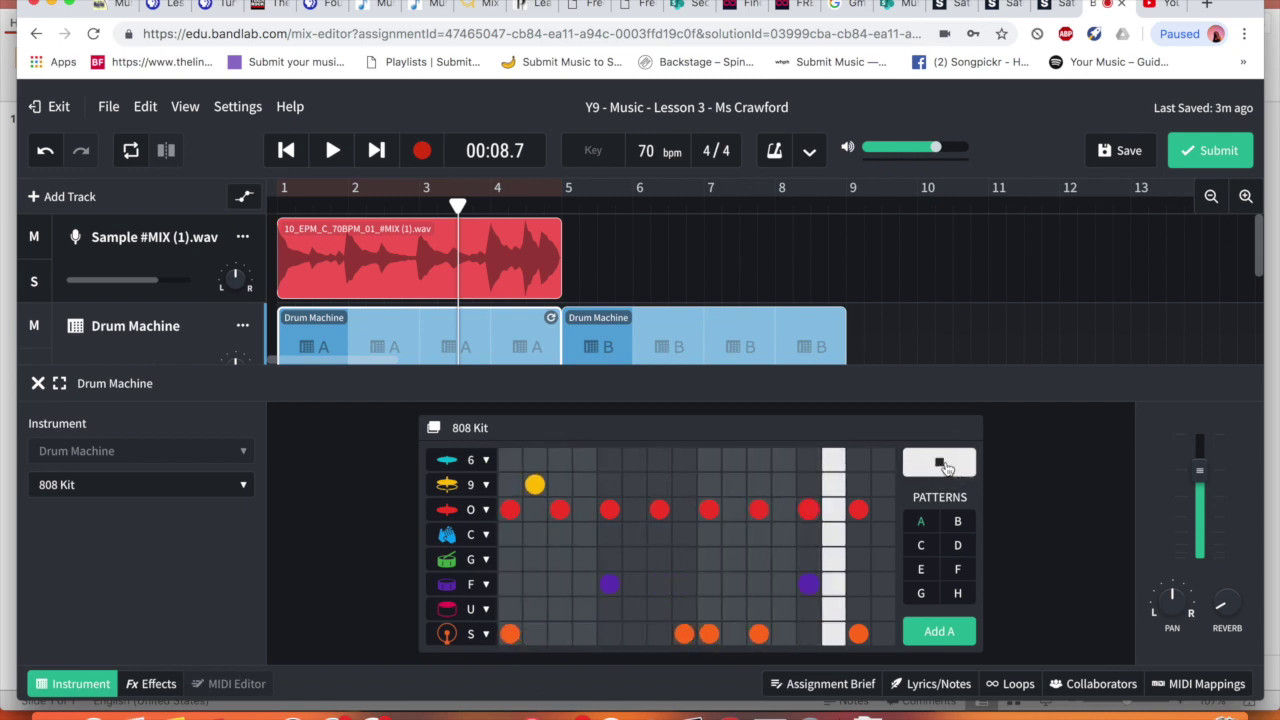
{"action": "left_click", "coordinate": [941, 464]}
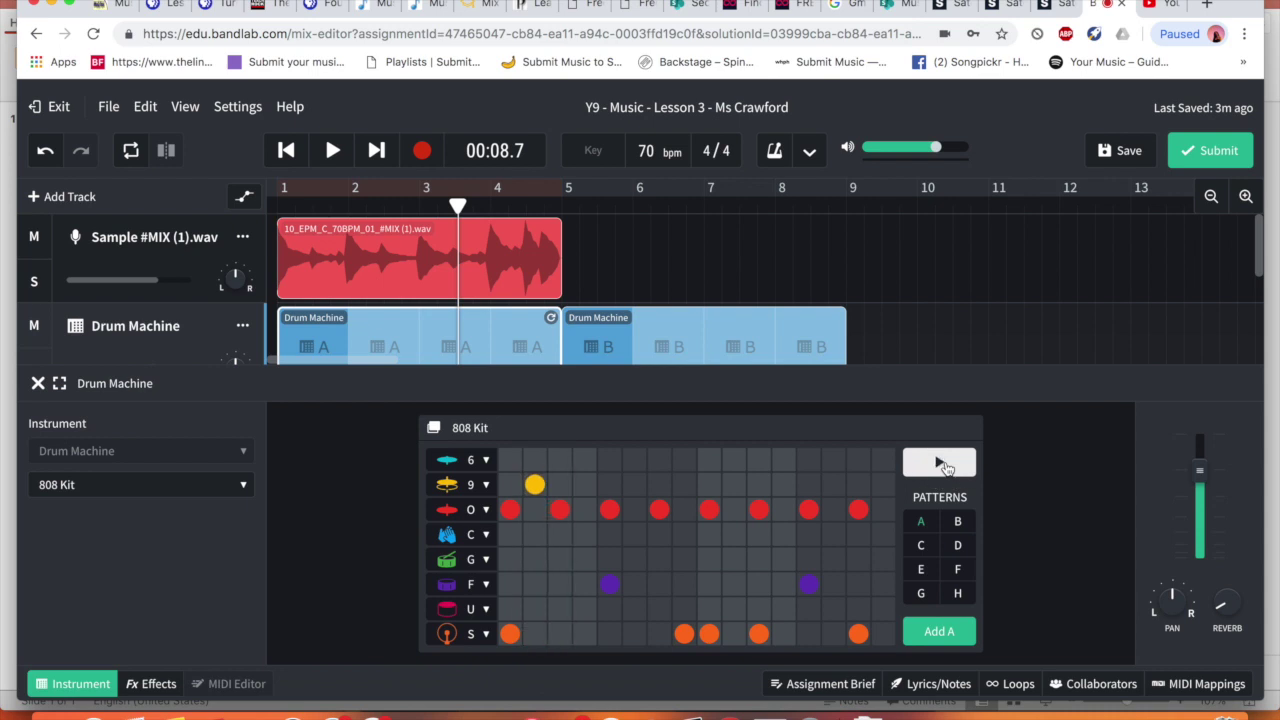
{"action": "left_click", "coordinate": [473, 636]}
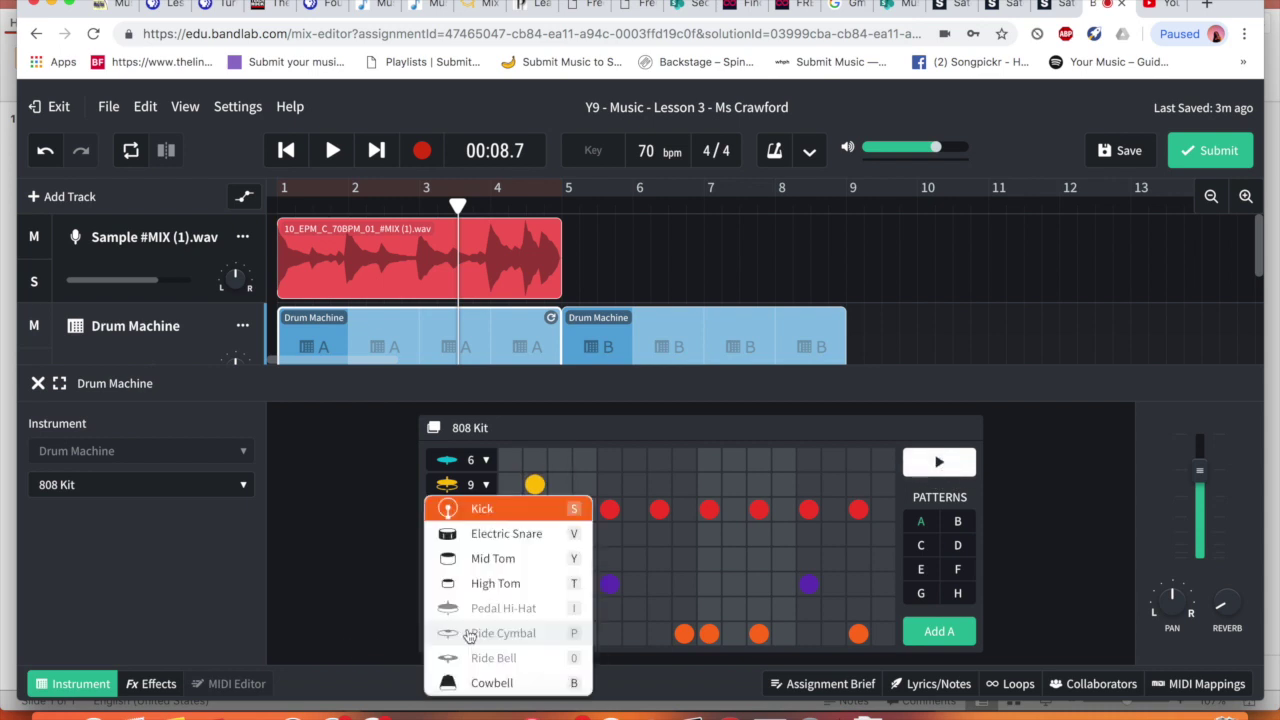
{"action": "left_click", "coordinate": [377, 569]}
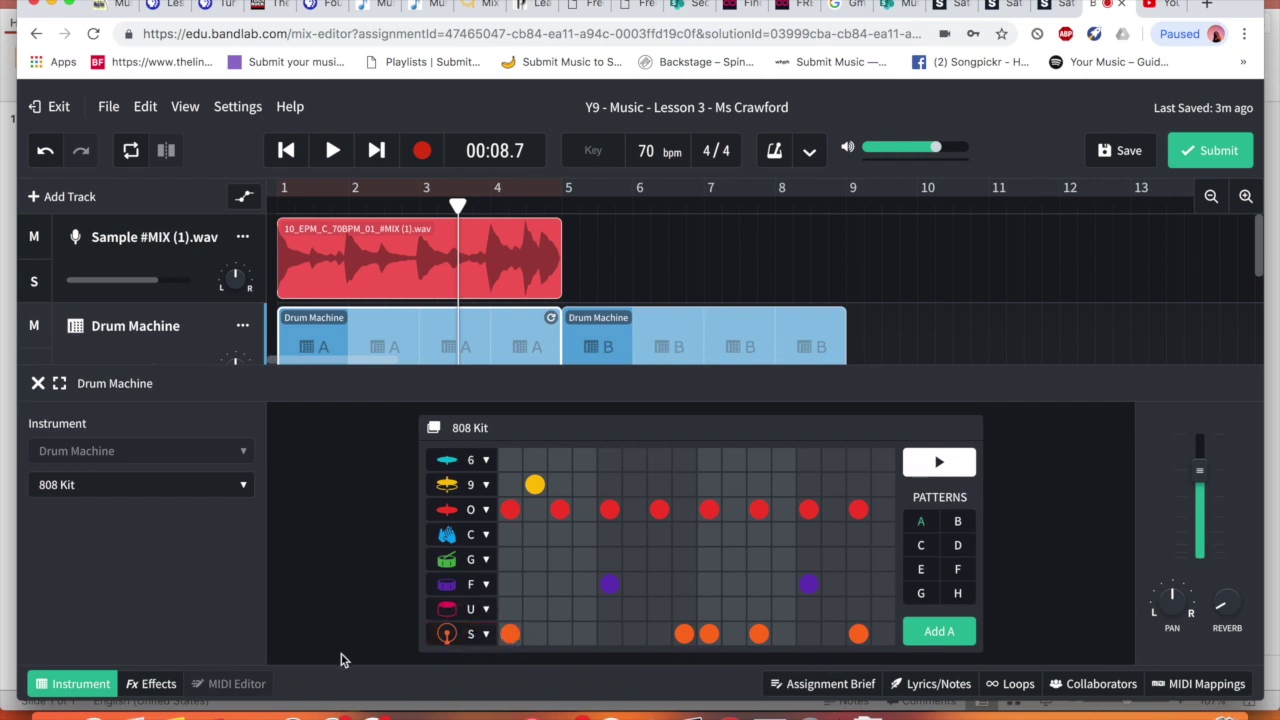
{"action": "left_click", "coordinate": [489, 634]}
{"action": "left_click", "coordinate": [336, 590]}
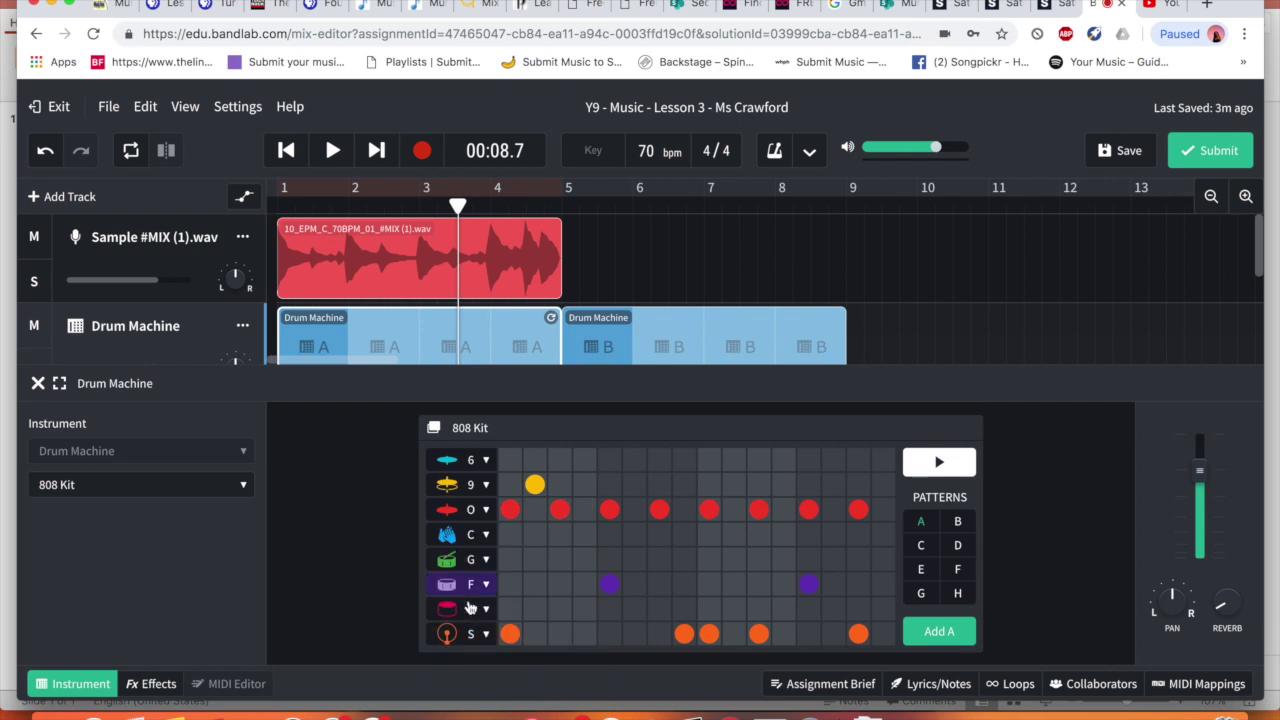
{"action": "left_click", "coordinate": [470, 607]}
{"action": "left_click", "coordinate": [337, 569]}
{"action": "left_click", "coordinate": [476, 593]}
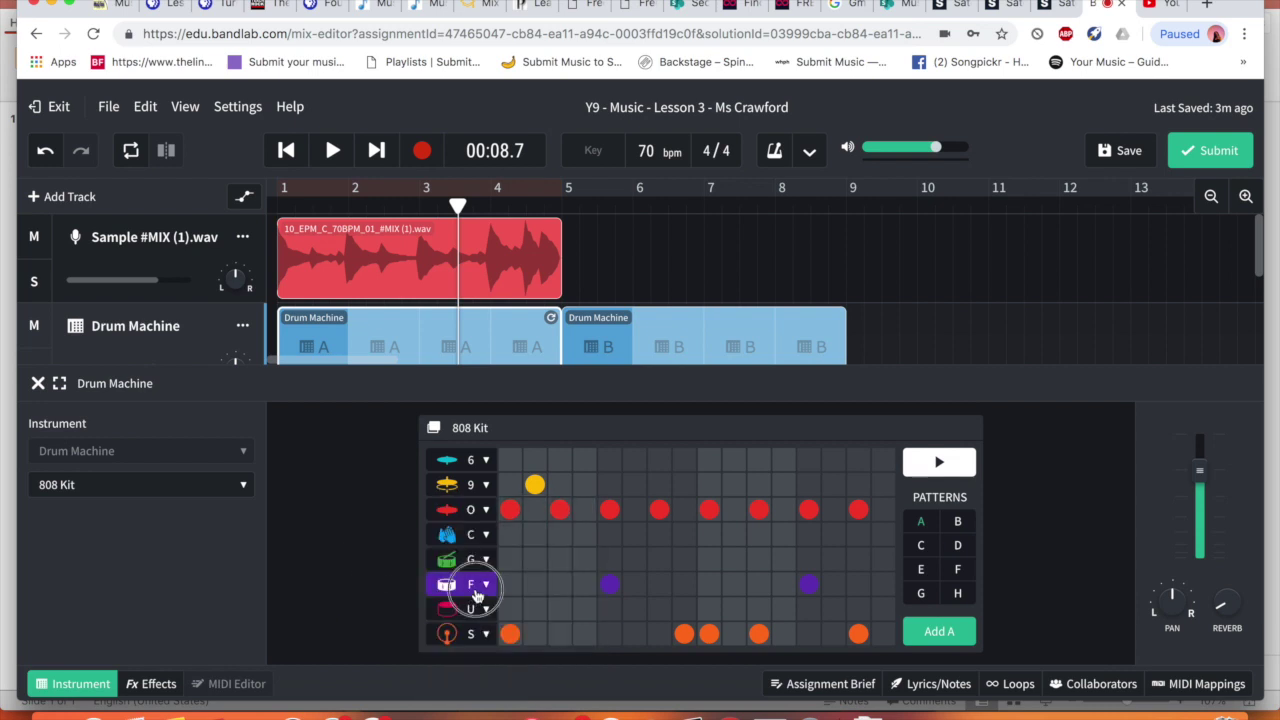
{"action": "left_click", "coordinate": [337, 563]}
{"action": "left_click", "coordinate": [477, 560]}
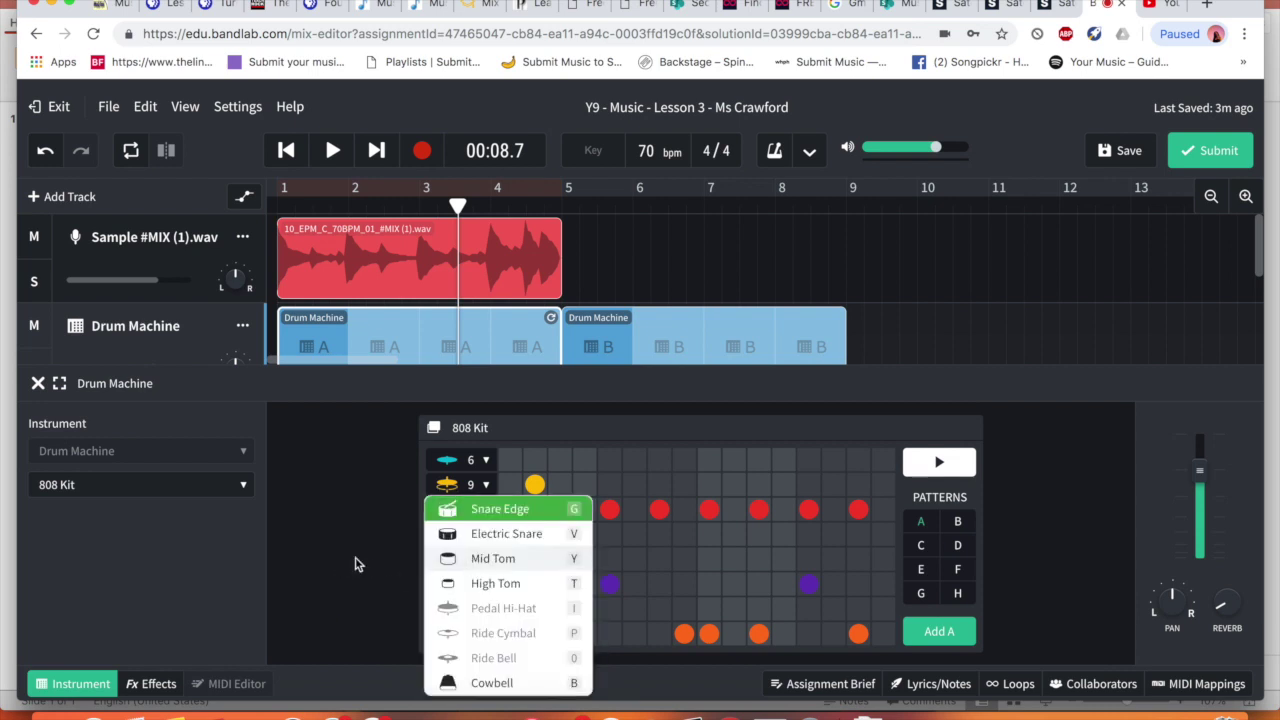
{"action": "left_click", "coordinate": [312, 556]}
{"action": "left_click", "coordinate": [477, 534]}
{"action": "left_click", "coordinate": [357, 521]}
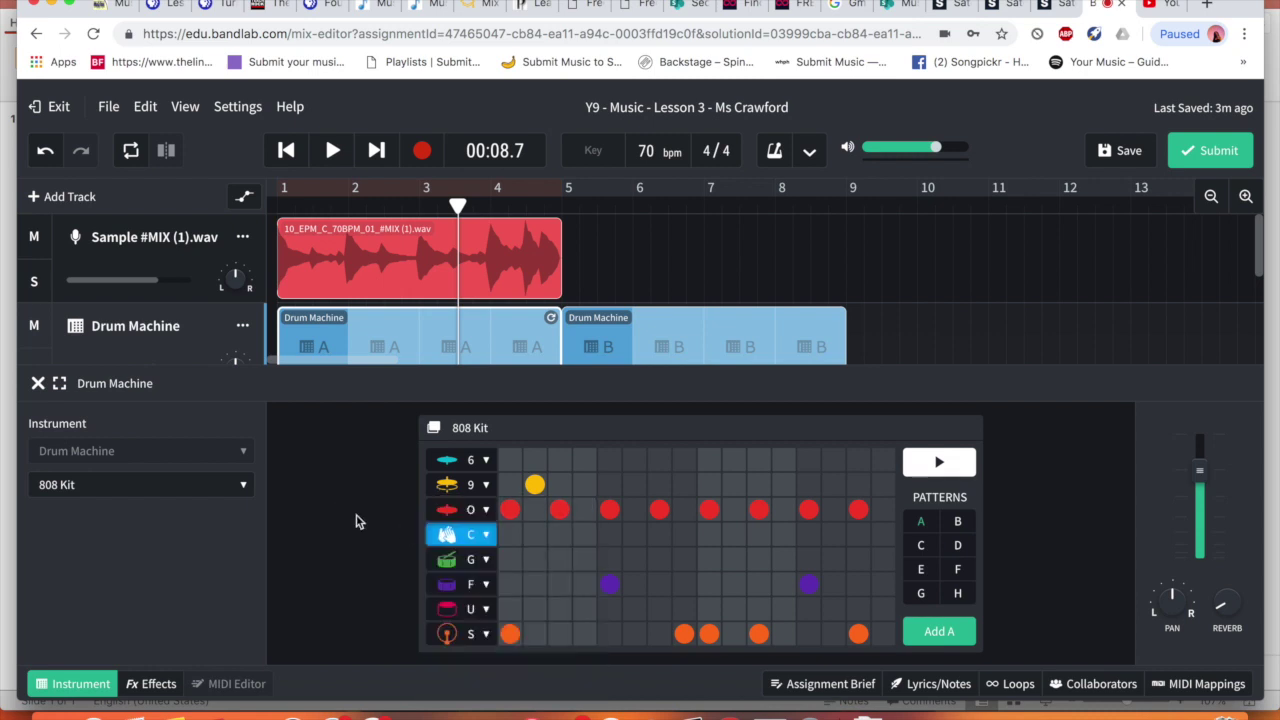
{"action": "left_click", "coordinate": [472, 510]}
{"action": "left_click", "coordinate": [348, 498]}
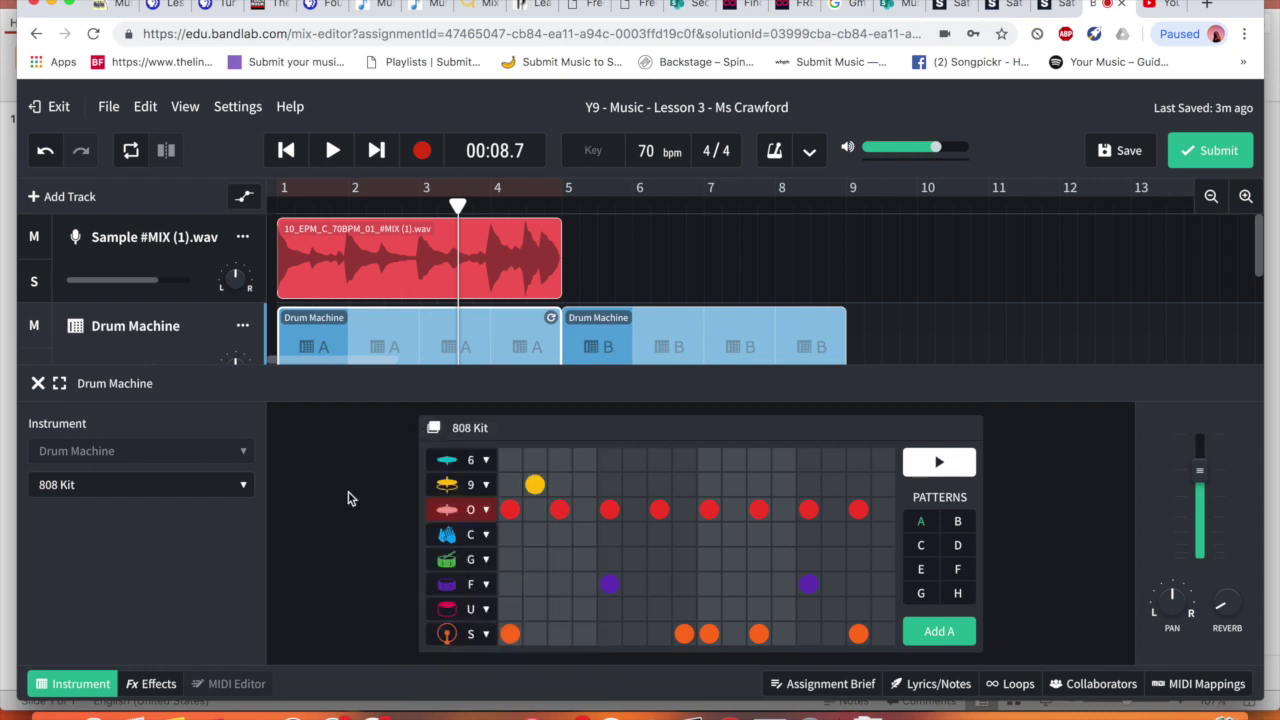
{"action": "left_click", "coordinate": [472, 505]}
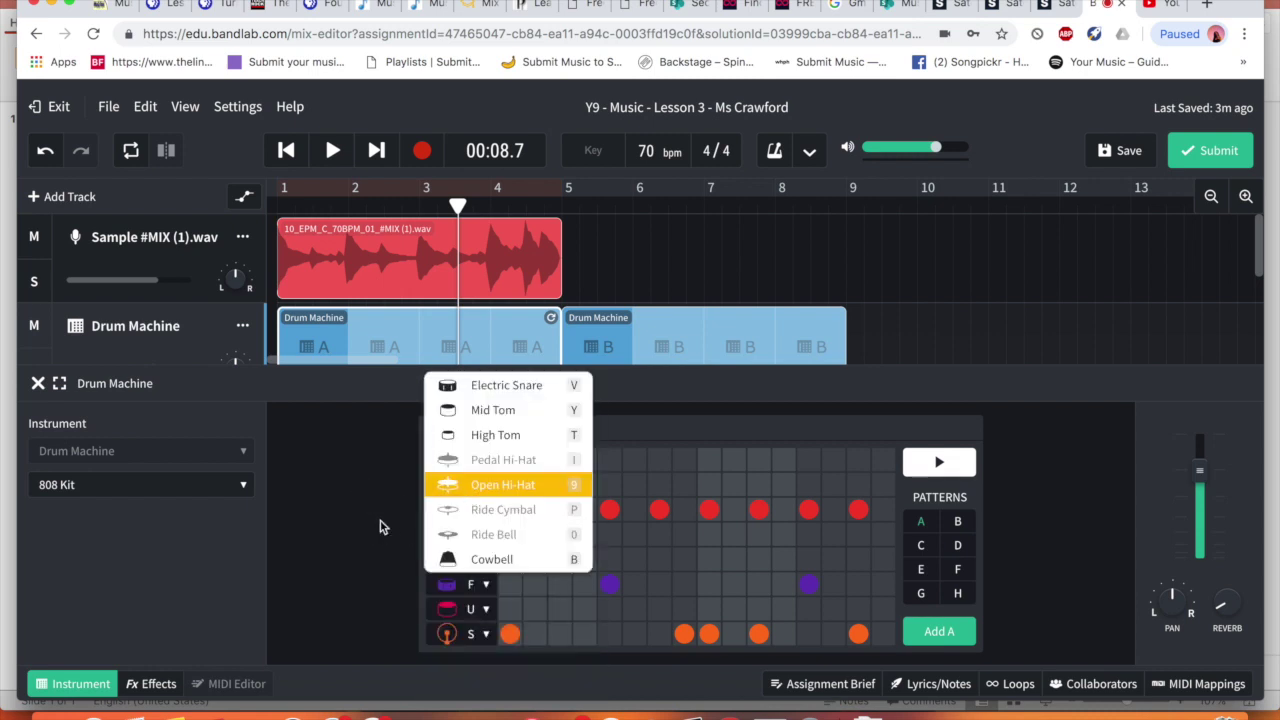
{"action": "left_click", "coordinate": [380, 527]}
{"action": "left_click", "coordinate": [468, 460]}
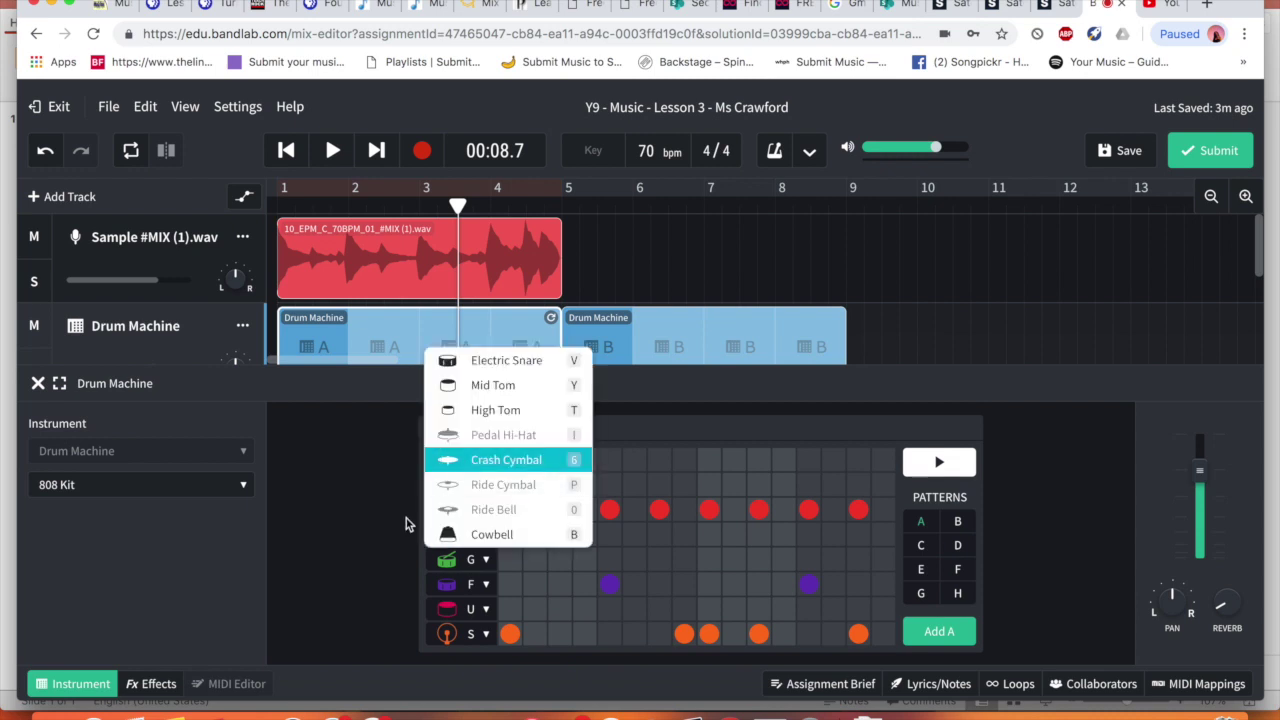
{"action": "left_click", "coordinate": [395, 552]}
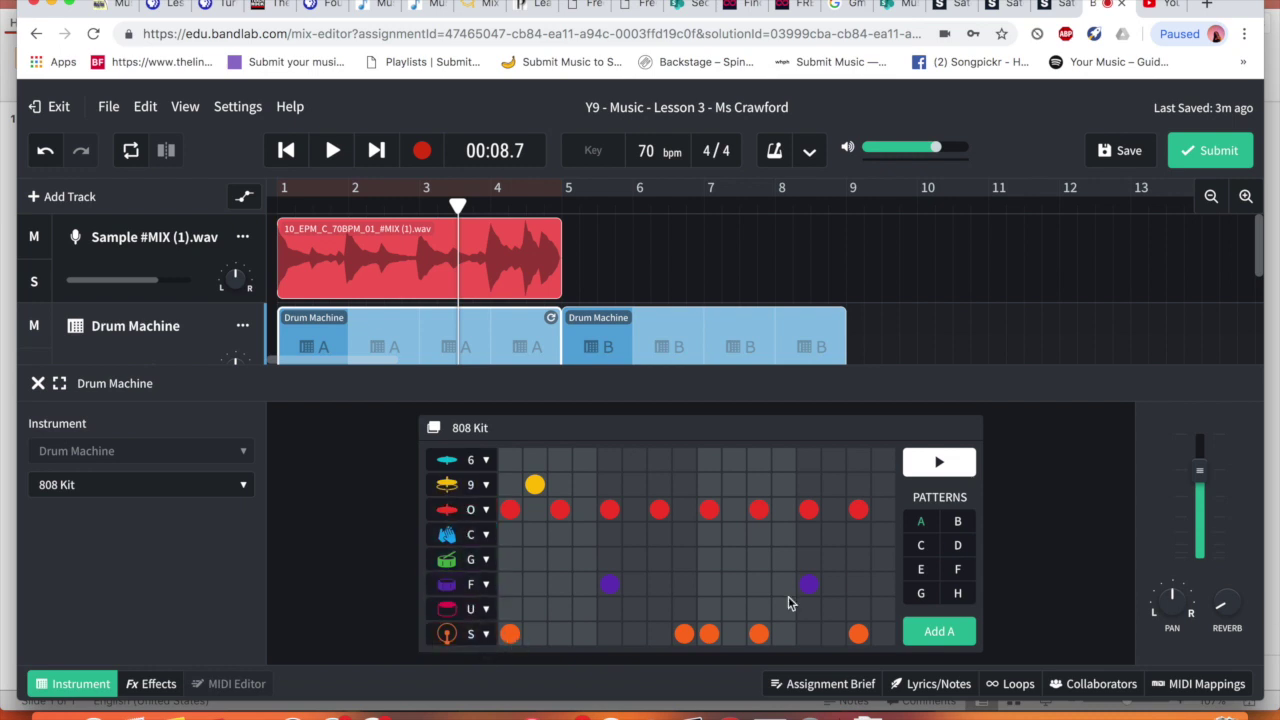
Place kick hits on steps 1, 4, 8 and 12, removing a misplaced kick
{"action": "left_click", "coordinate": [510, 634]}
{"action": "left_click", "coordinate": [585, 634]}
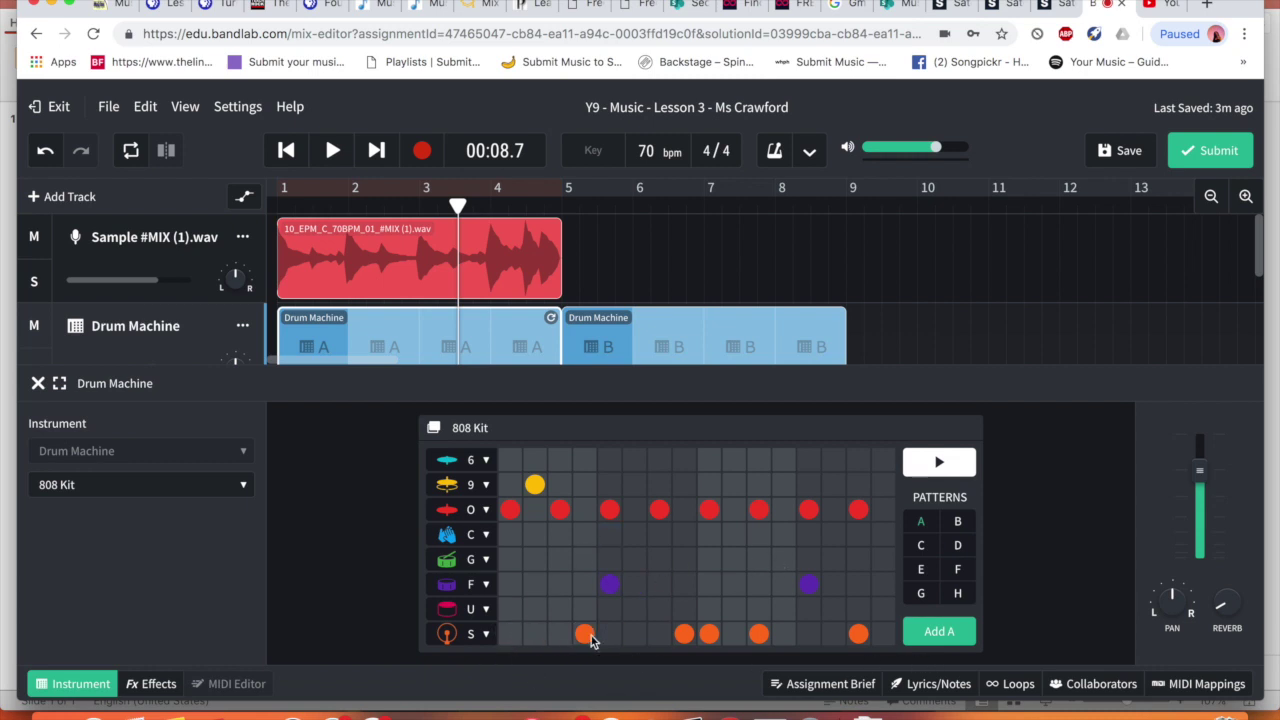
{"action": "left_click", "coordinate": [684, 634]}
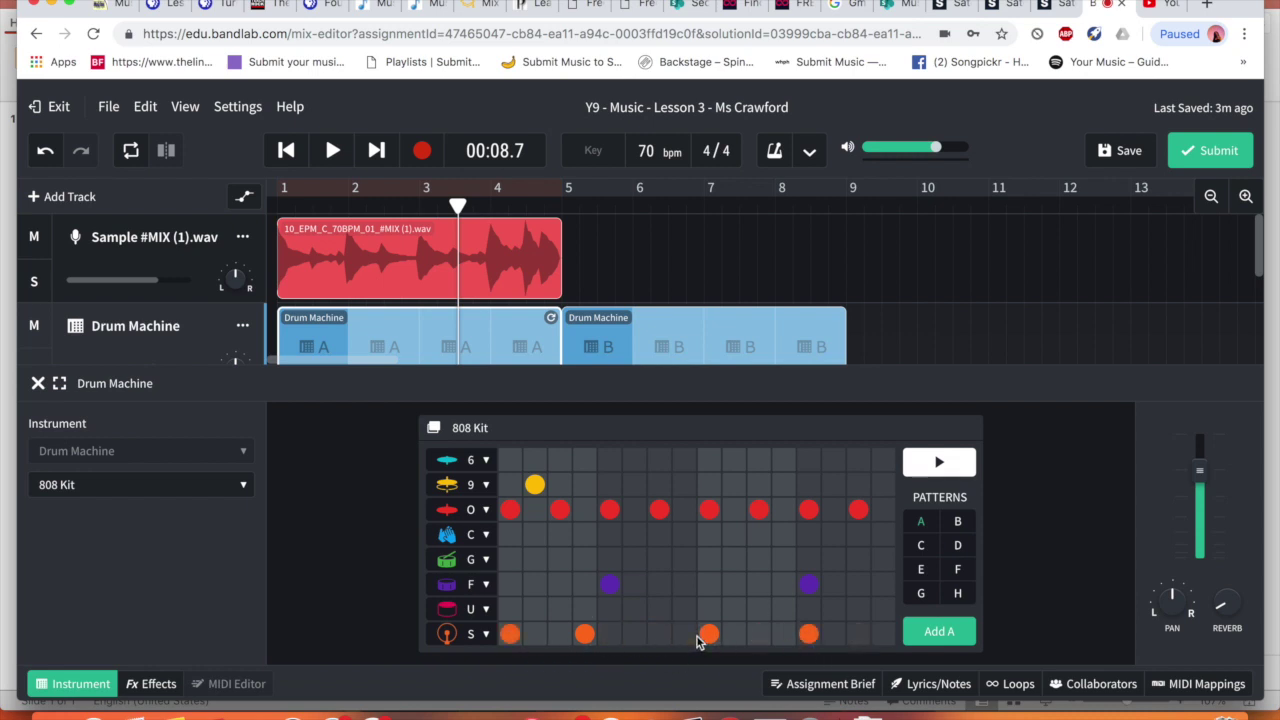
{"action": "left_click", "coordinate": [686, 634]}
{"action": "left_click", "coordinate": [704, 634]}
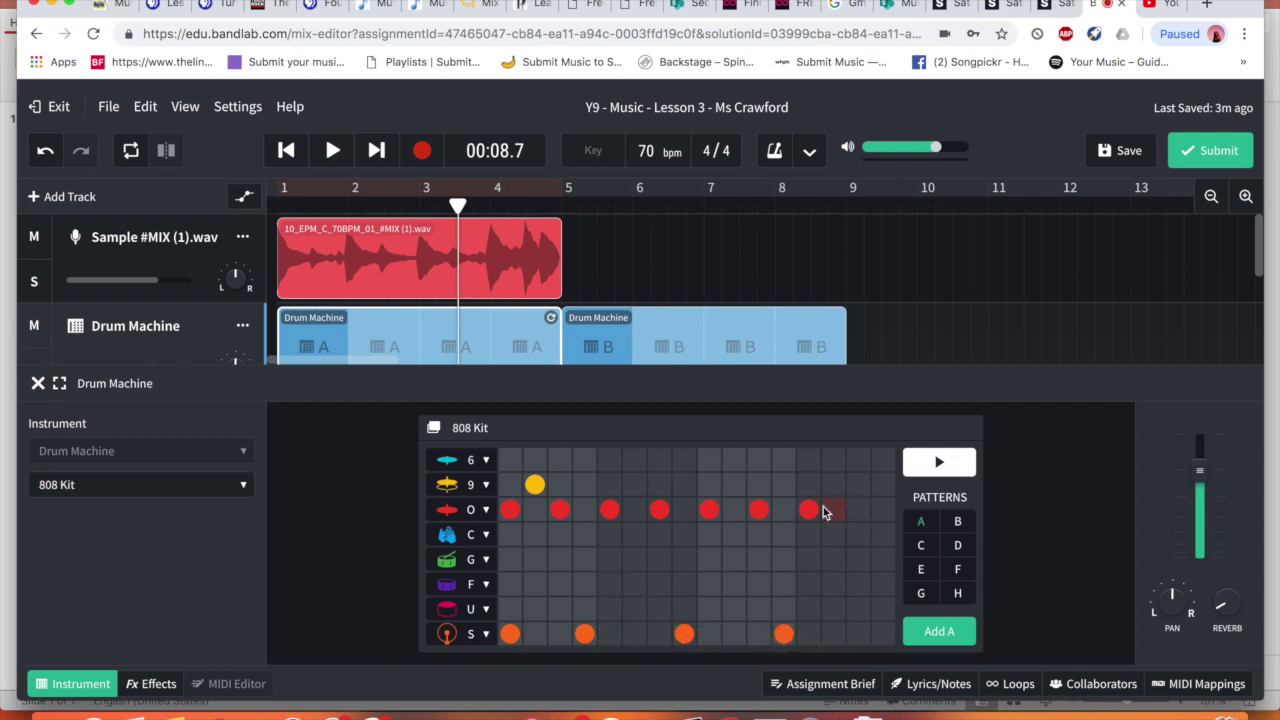
Remove the two remaining O-row hi-hat hits and loop-play pattern A
{"action": "left_click", "coordinate": [758, 510]}
{"action": "left_click", "coordinate": [708, 512]}
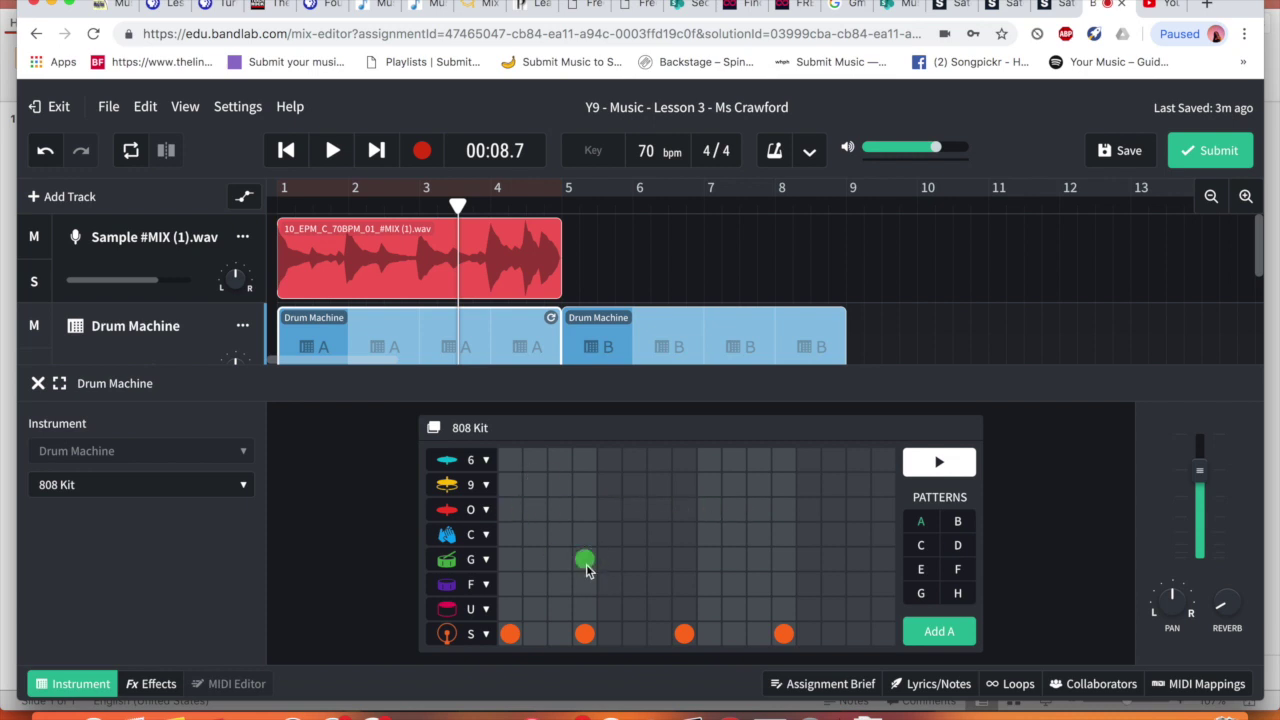
{"action": "left_click", "coordinate": [938, 470]}
{"action": "left_click", "coordinate": [945, 466]}
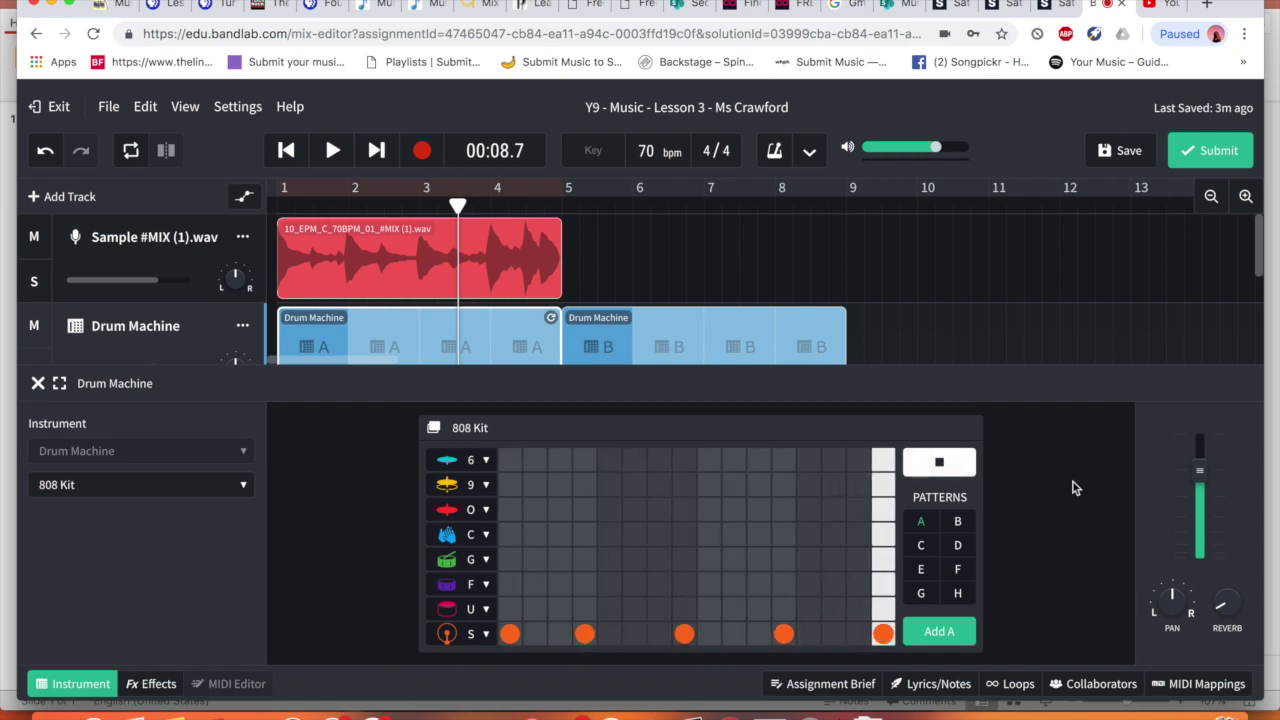
Check the U row's sound, leave it unchanged, and add an F-row hit at step 7
{"action": "left_click", "coordinate": [487, 610]}
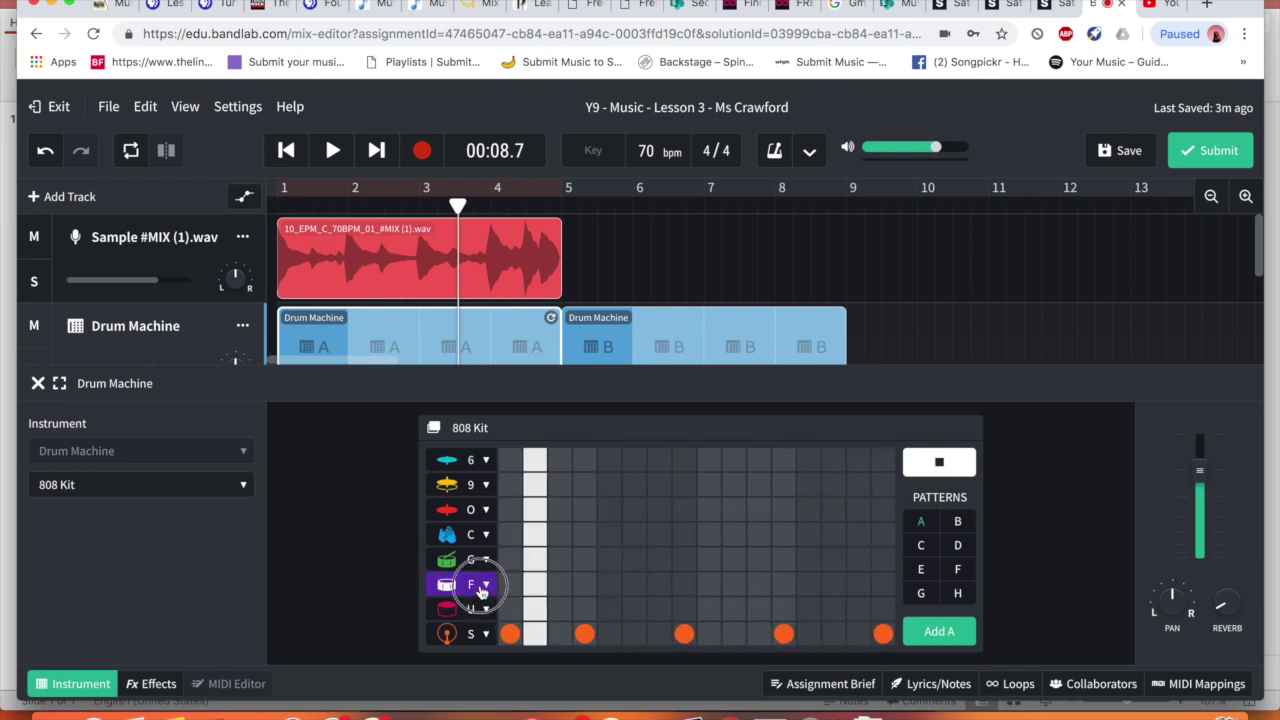
{"action": "left_click", "coordinate": [363, 549]}
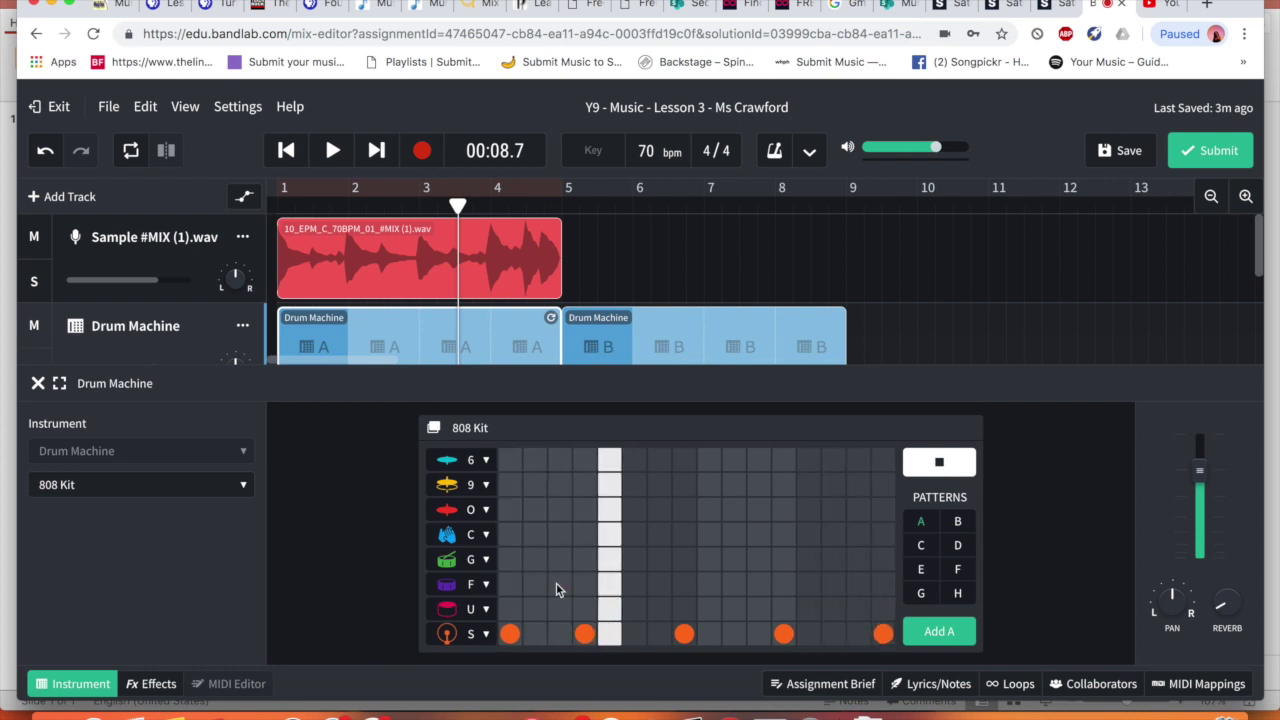
{"action": "left_click", "coordinate": [660, 586]}
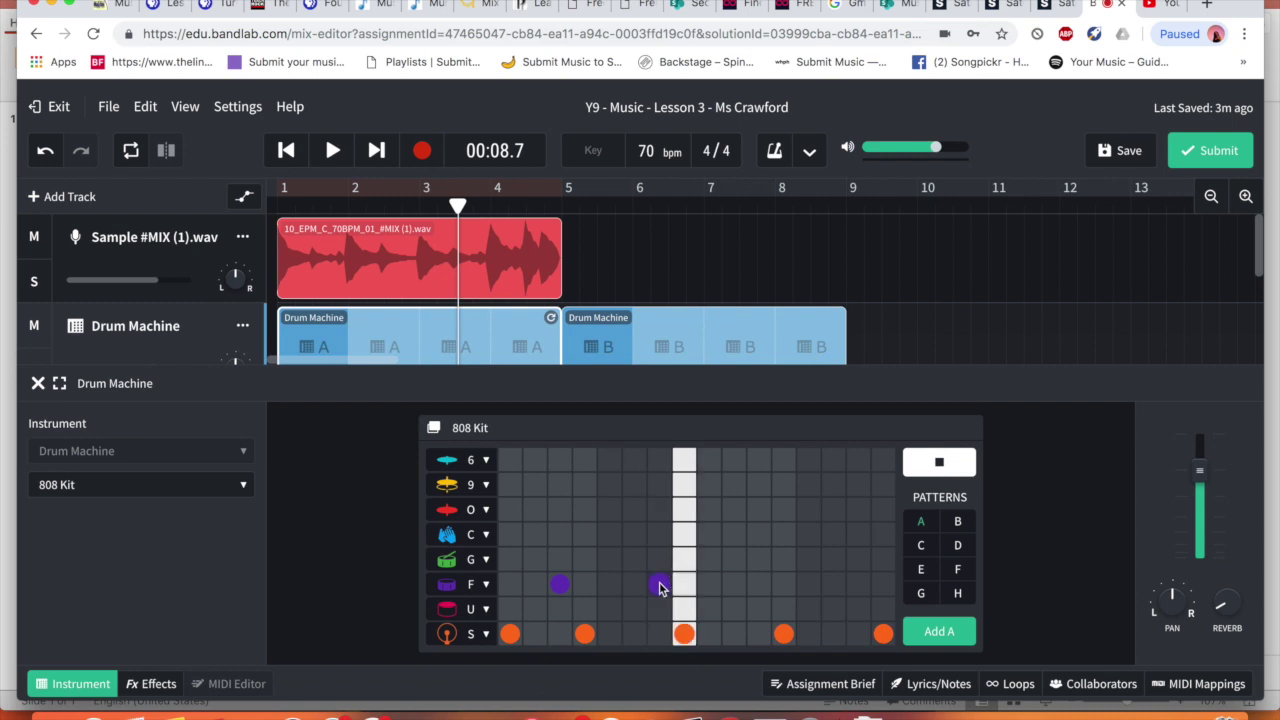
Confirm the C row plays Clap and add Clap hits, finishing with one at step 15
{"action": "left_click", "coordinate": [475, 535]}
{"action": "left_click", "coordinate": [324, 521]}
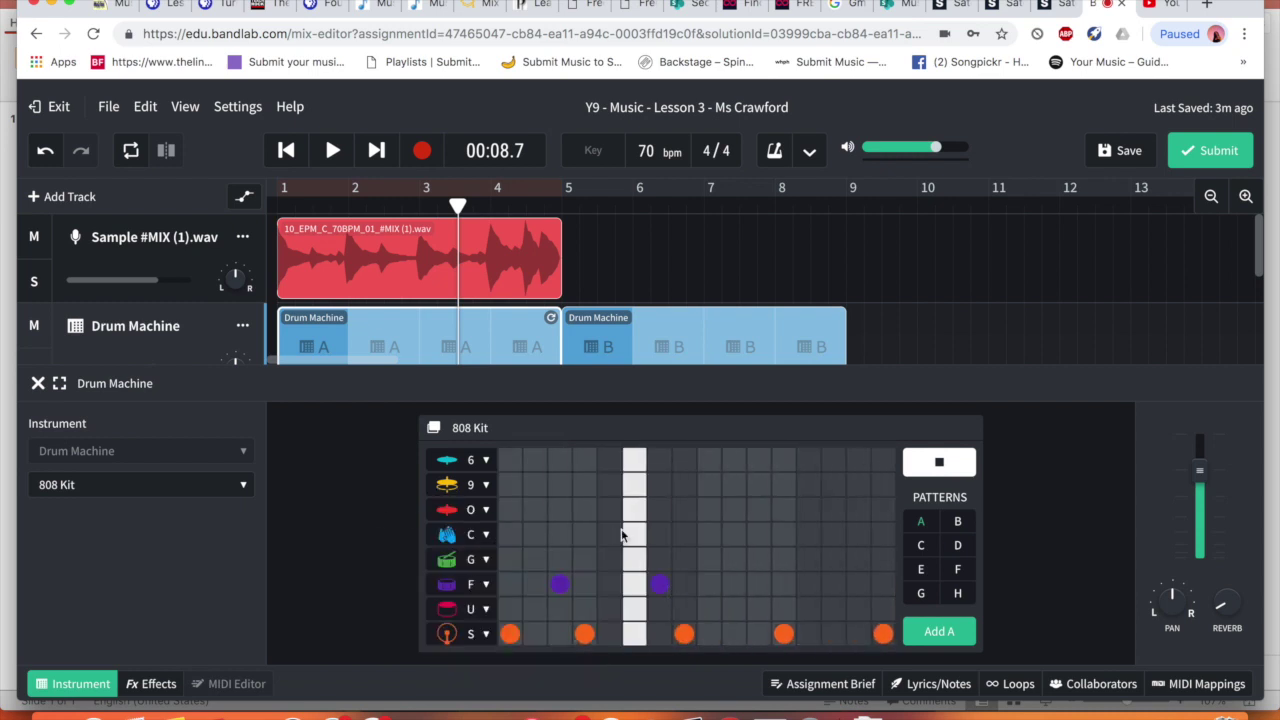
{"action": "left_click", "coordinate": [734, 534]}
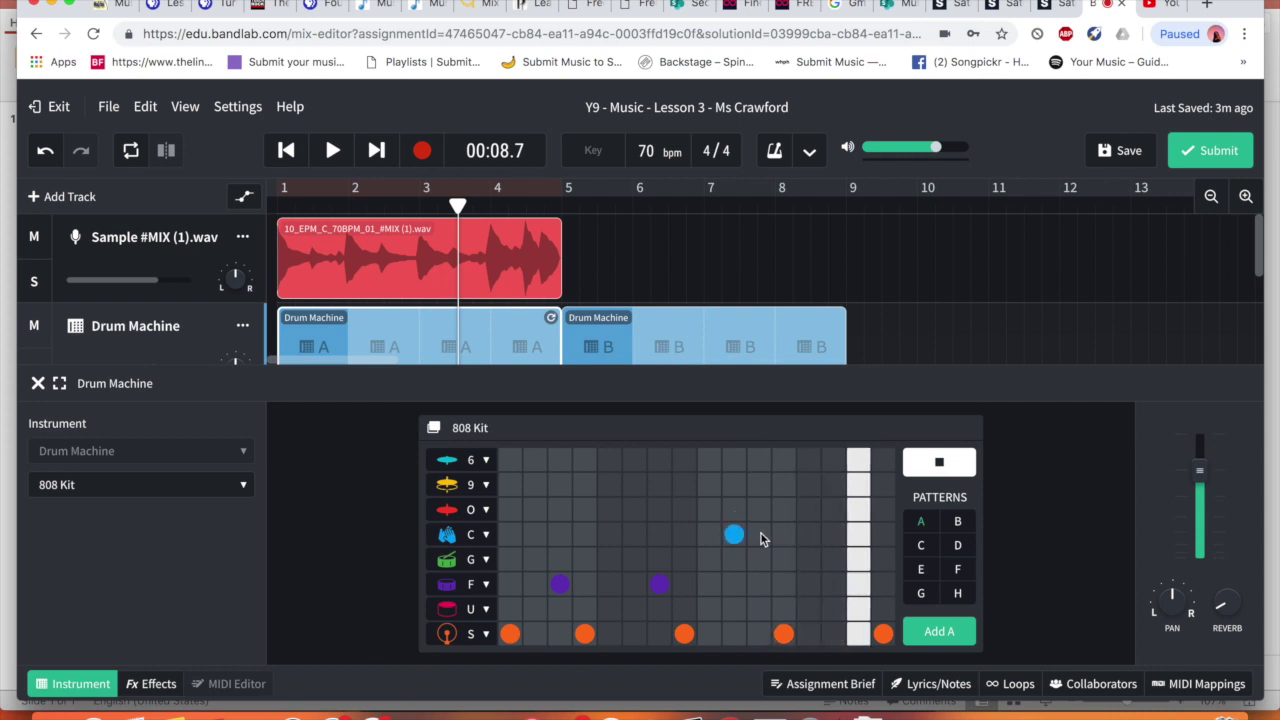
{"action": "left_click", "coordinate": [759, 534]}
{"action": "left_click", "coordinate": [784, 534]}
{"action": "left_click", "coordinate": [808, 534]}
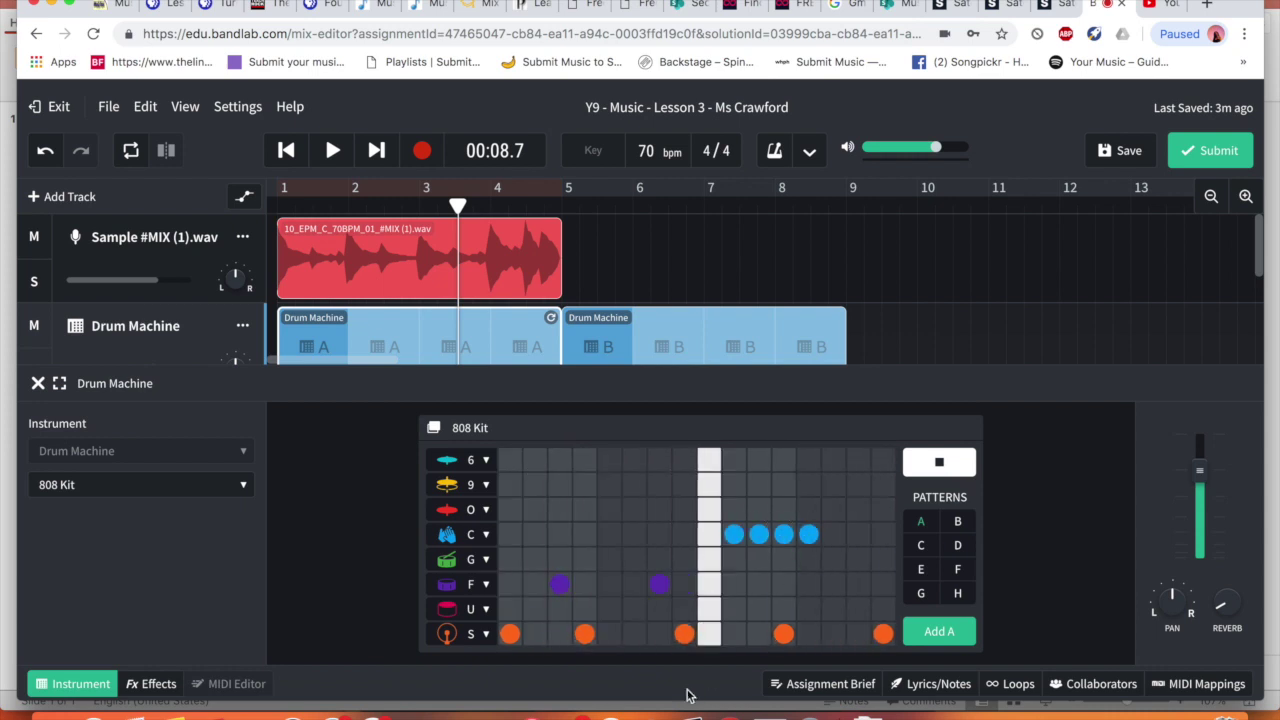
{"action": "left_click", "coordinate": [808, 534]}
{"action": "left_click", "coordinate": [864, 534]}
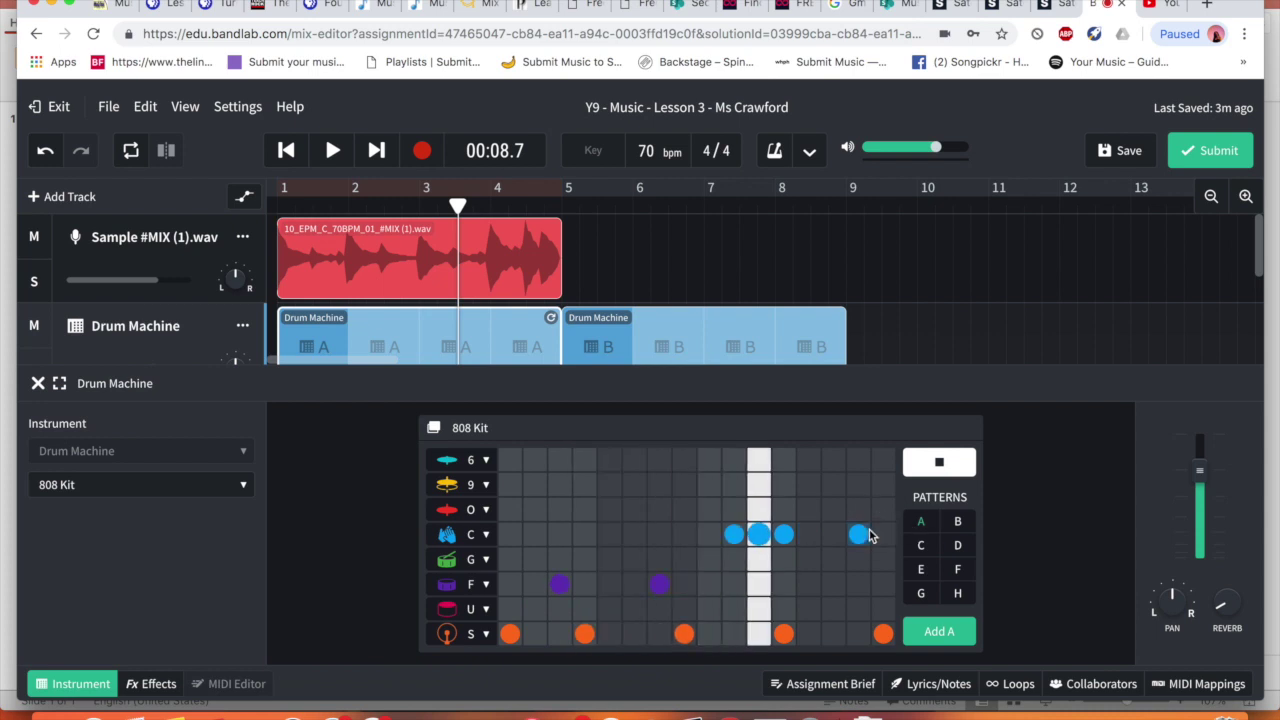
{"action": "left_click", "coordinate": [867, 534]}
{"action": "left_click", "coordinate": [867, 534]}
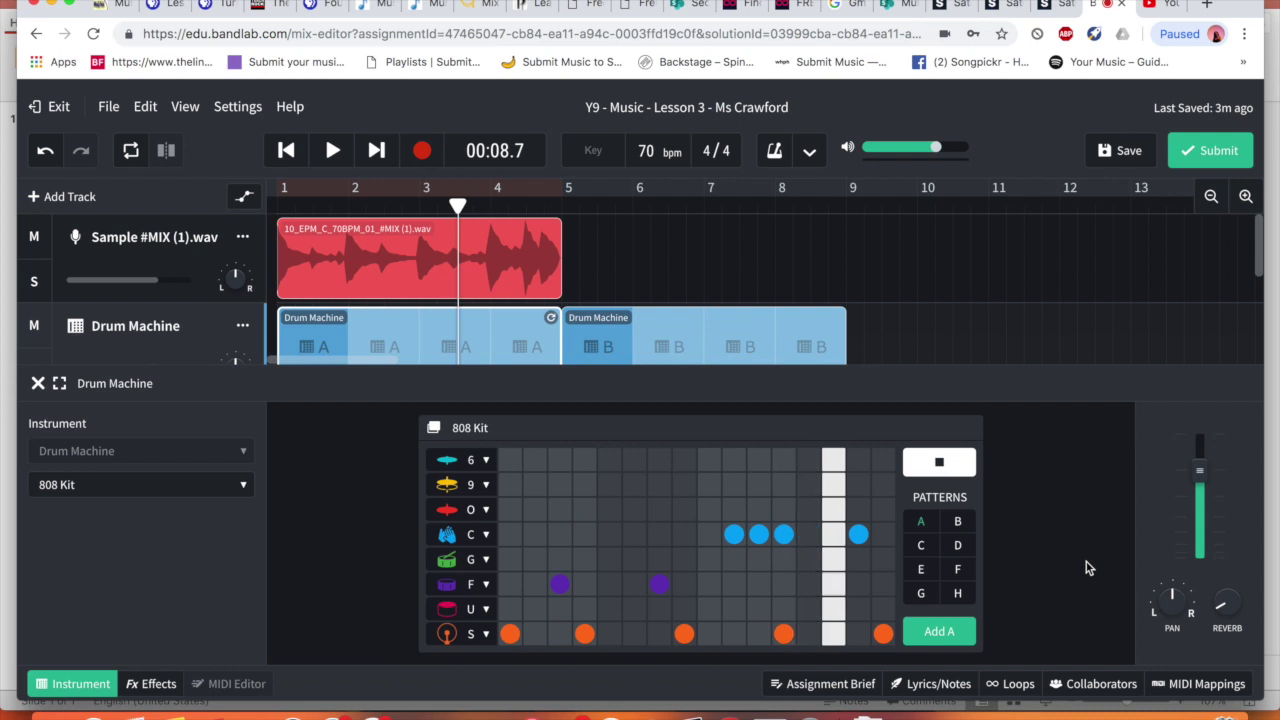
Keep Closed Hi-Hat on the O row and fill all 16 steps with hi-hat hits
{"action": "left_click", "coordinate": [484, 510]}
{"action": "left_click", "coordinate": [488, 510]}
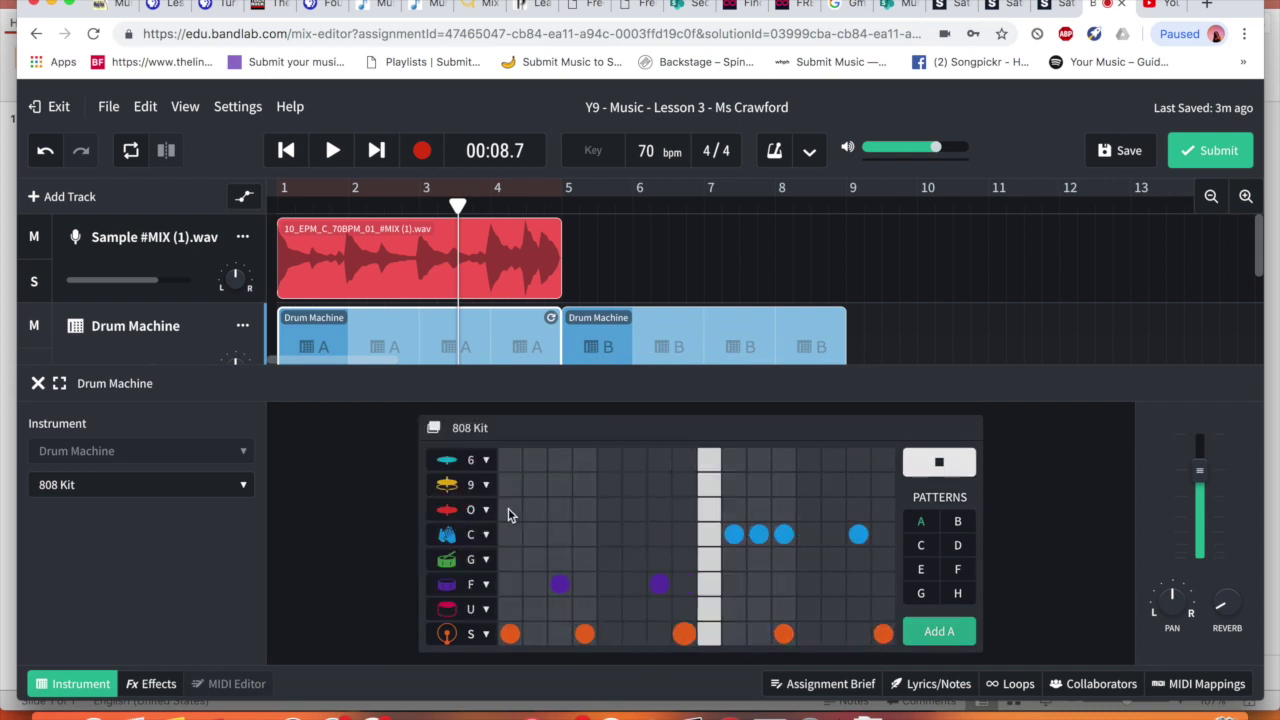
{"action": "left_click", "coordinate": [585, 510]}
{"action": "left_click", "coordinate": [659, 510]}
{"action": "left_click", "coordinate": [684, 510]}
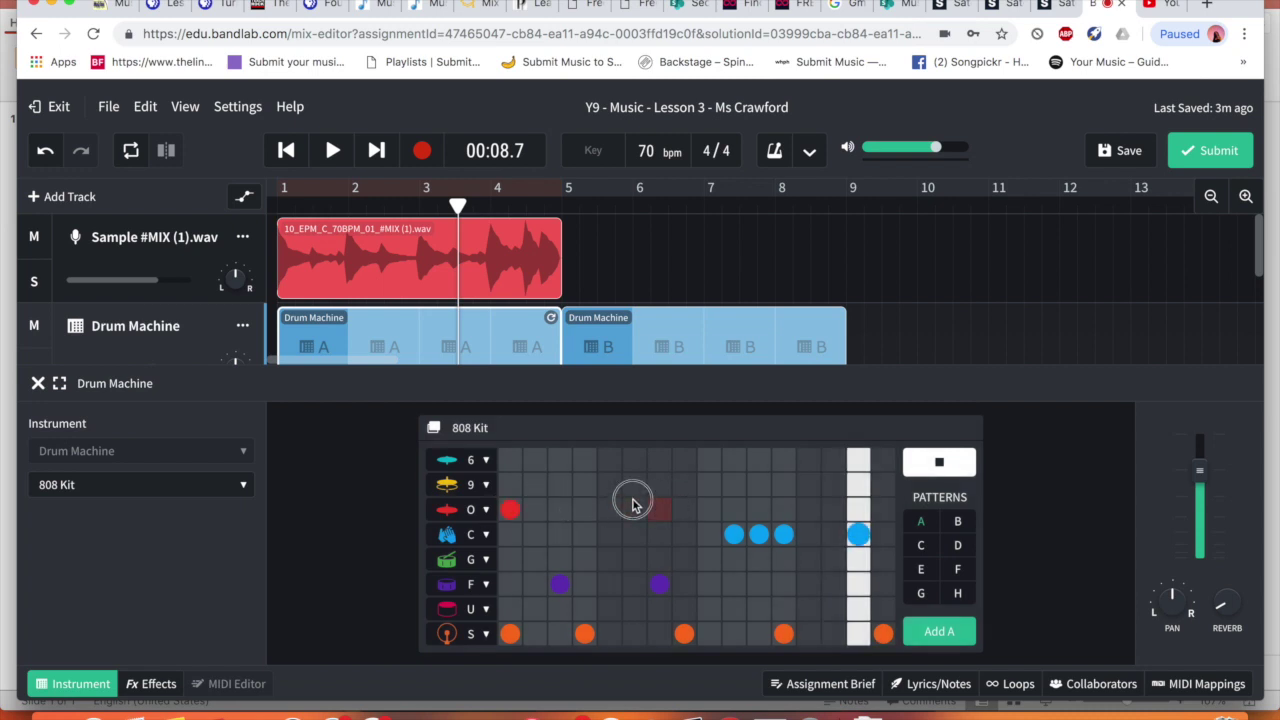
{"action": "left_click", "coordinate": [510, 510]}
{"action": "left_click", "coordinate": [535, 510]}
{"action": "left_click", "coordinate": [560, 510]}
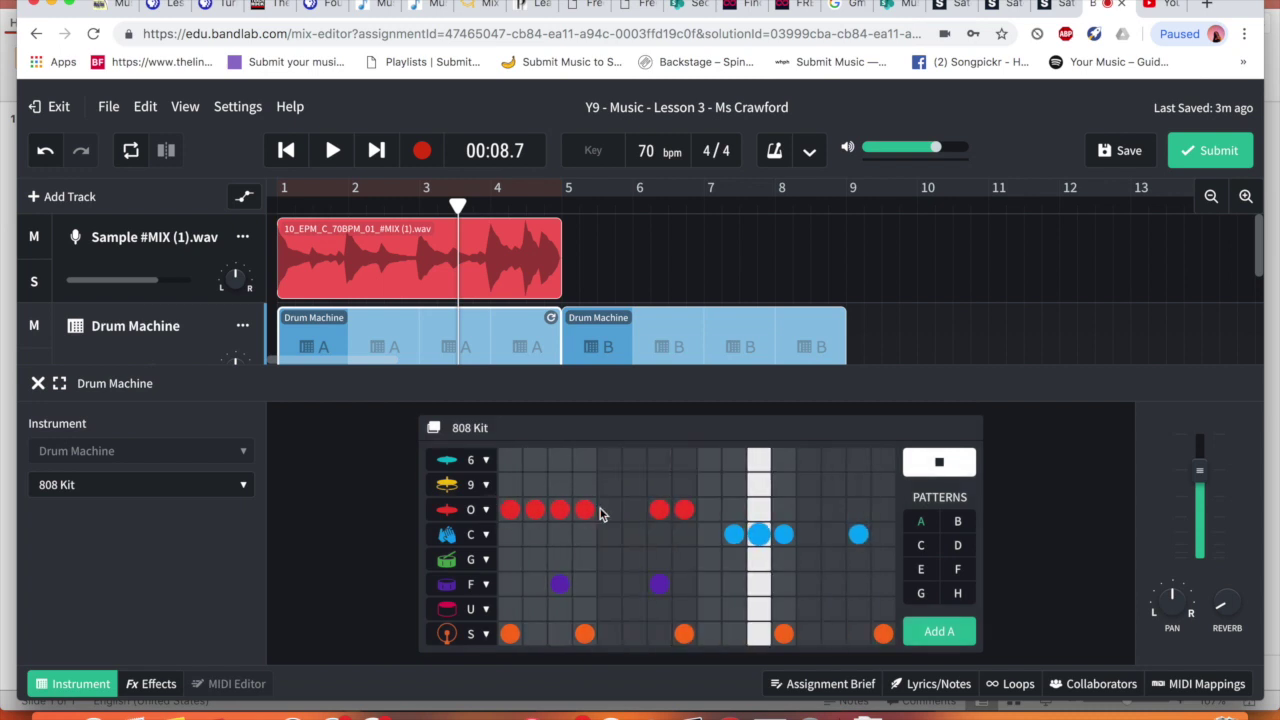
{"action": "left_click", "coordinate": [610, 510]}
{"action": "left_click", "coordinate": [634, 510]}
{"action": "left_click", "coordinate": [709, 510]}
{"action": "left_click", "coordinate": [834, 510]}
{"action": "left_click", "coordinate": [858, 510]}
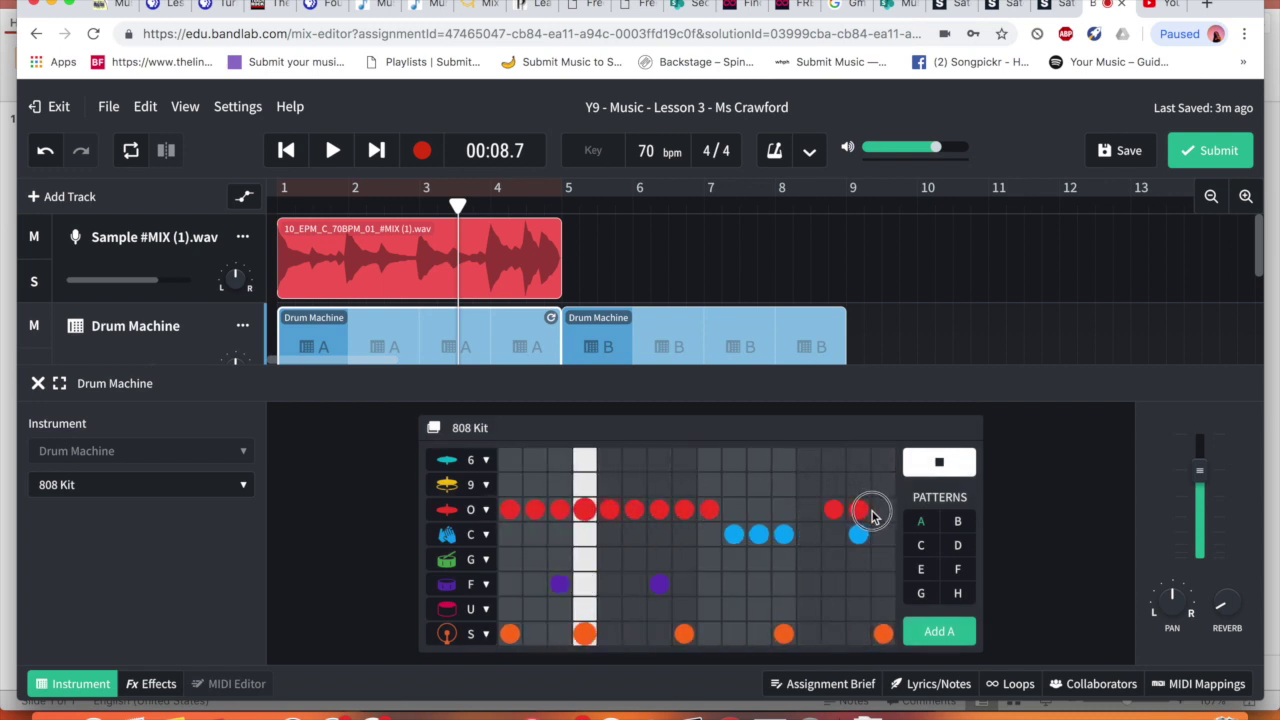
{"action": "left_click", "coordinate": [883, 510]}
{"action": "left_click", "coordinate": [784, 510]}
{"action": "left_click", "coordinate": [759, 510]}
{"action": "left_click", "coordinate": [734, 510]}
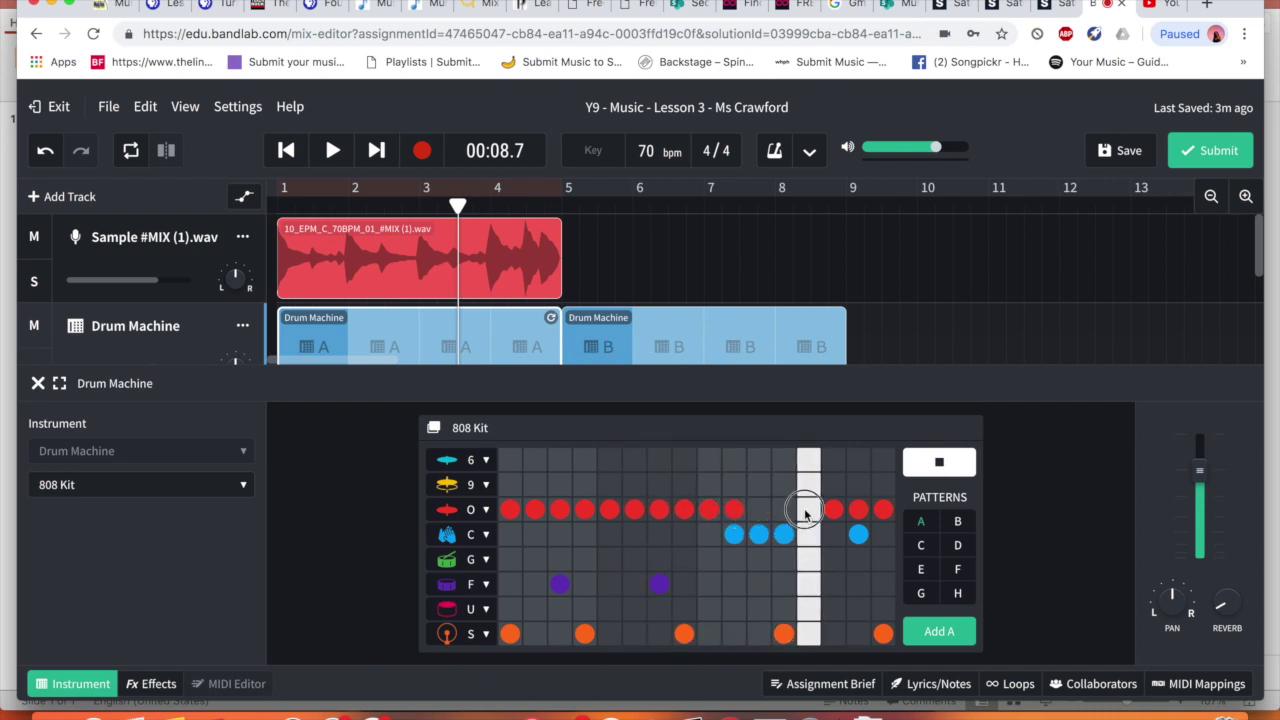
{"action": "left_click", "coordinate": [808, 510]}
Remove the hi-hat hits at steps 10, 11, 12 and 13
{"action": "left_click", "coordinate": [784, 510]}
{"action": "left_click", "coordinate": [759, 510]}
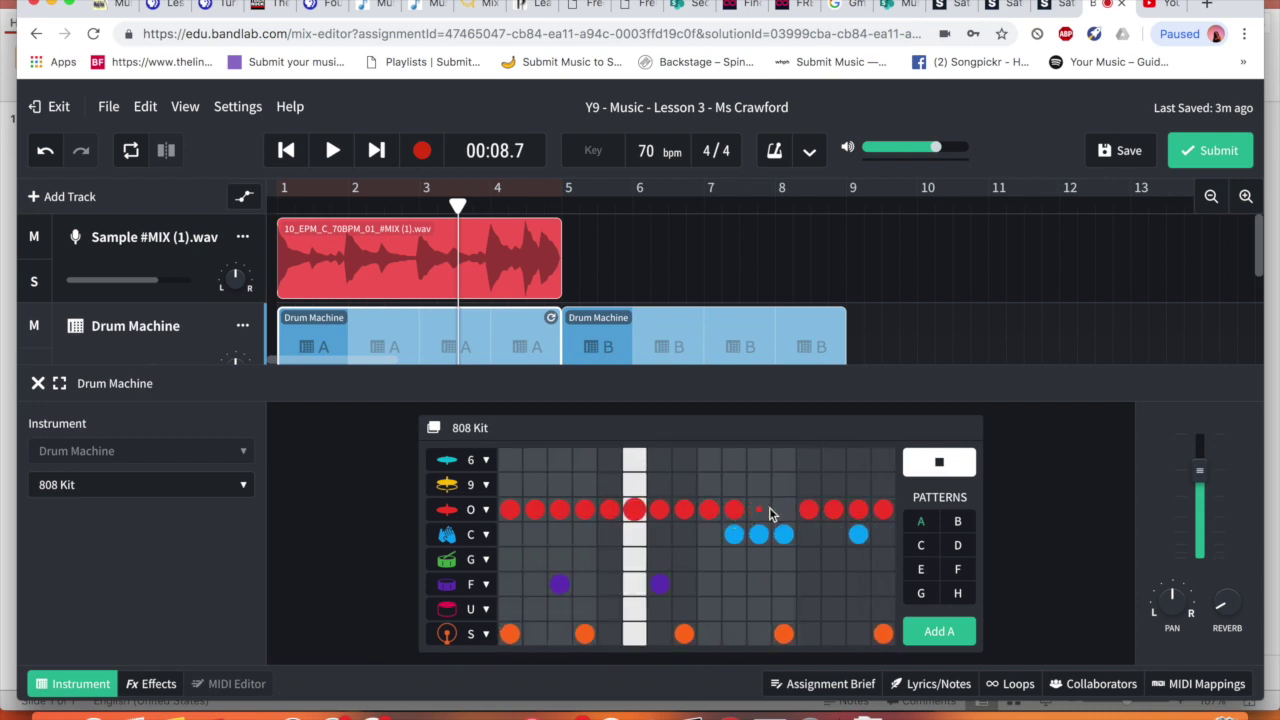
{"action": "left_click", "coordinate": [809, 511]}
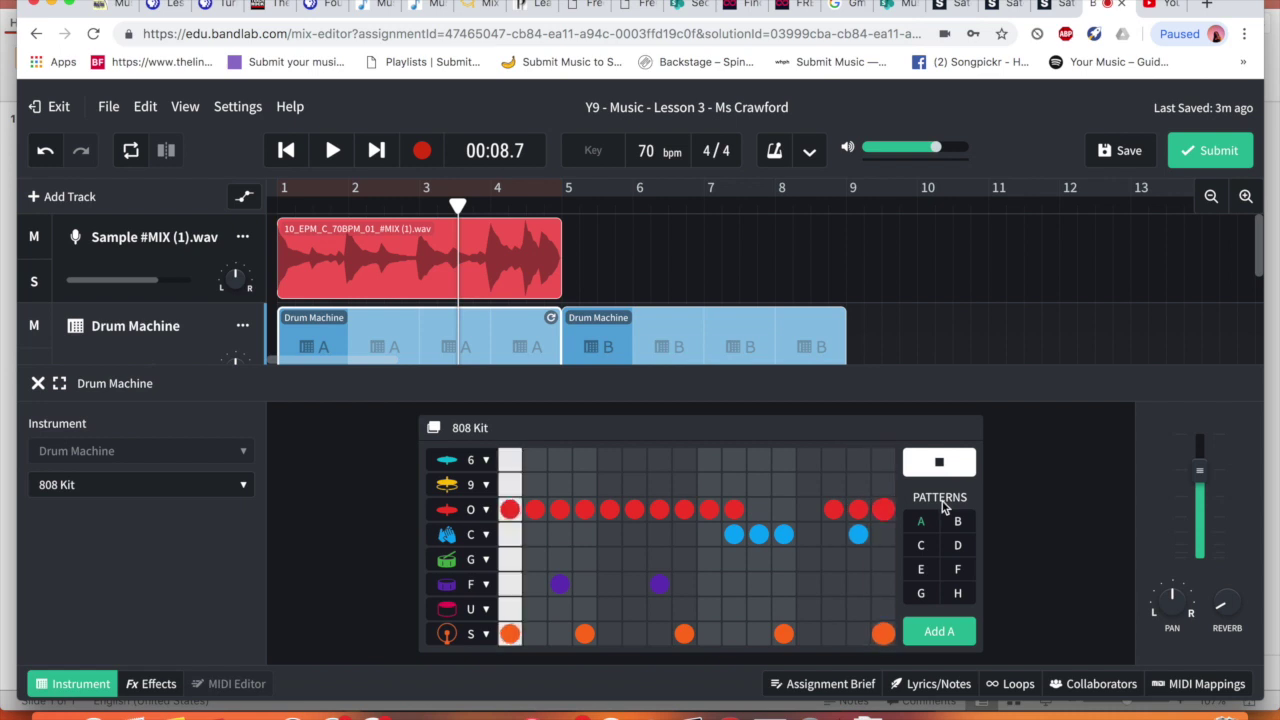
{"action": "left_click", "coordinate": [736, 510]}
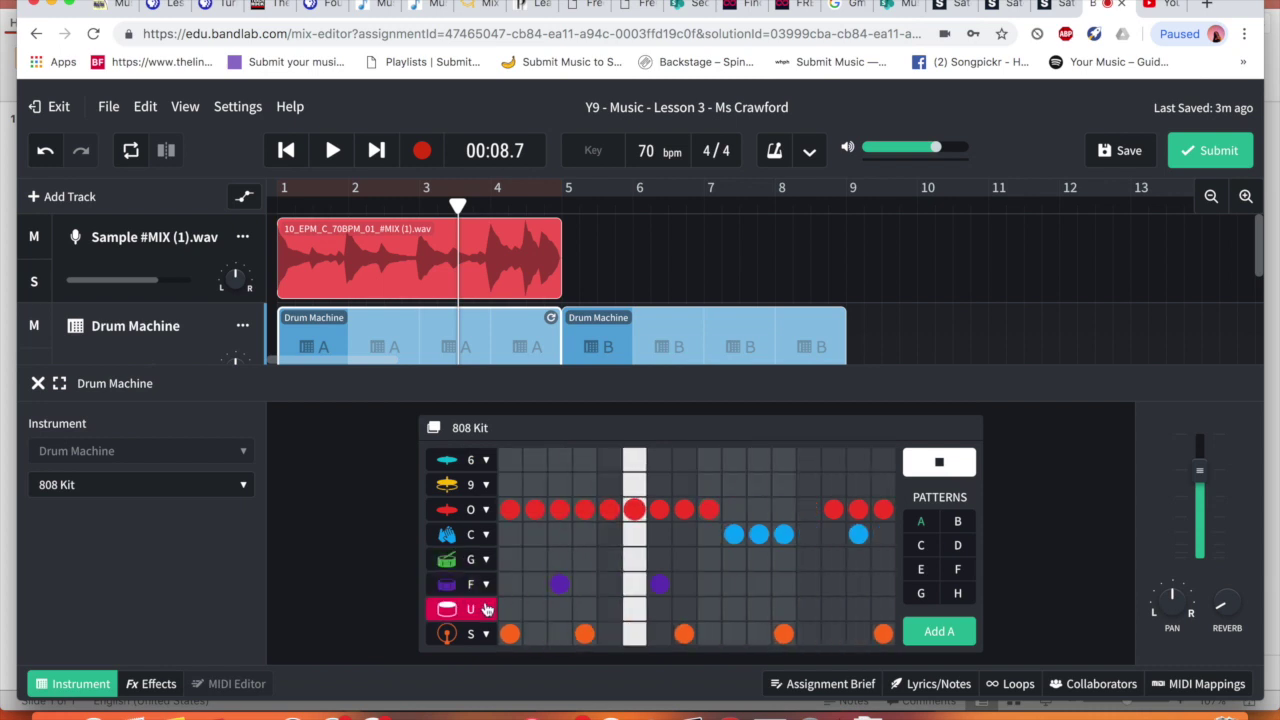
Add U-row hits on steps 14 and 16, stop the preview and close the editor
{"action": "left_click", "coordinate": [486, 608]}
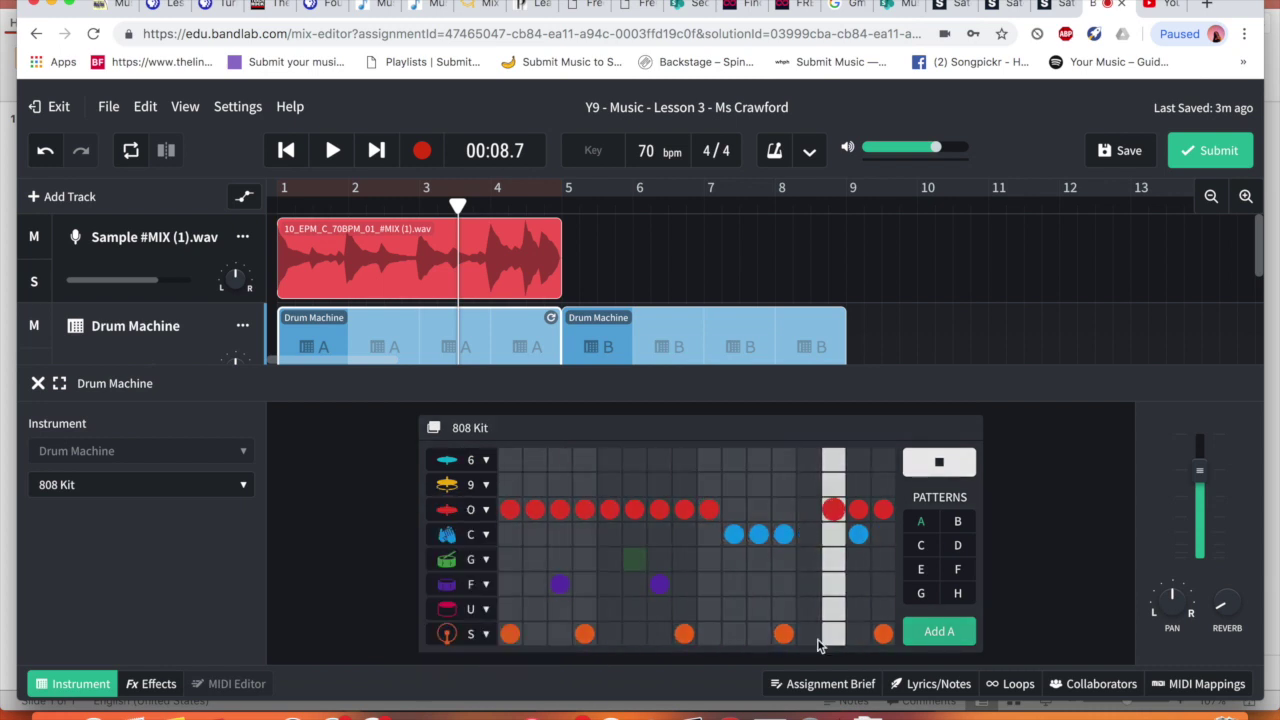
{"action": "left_click", "coordinate": [833, 608]}
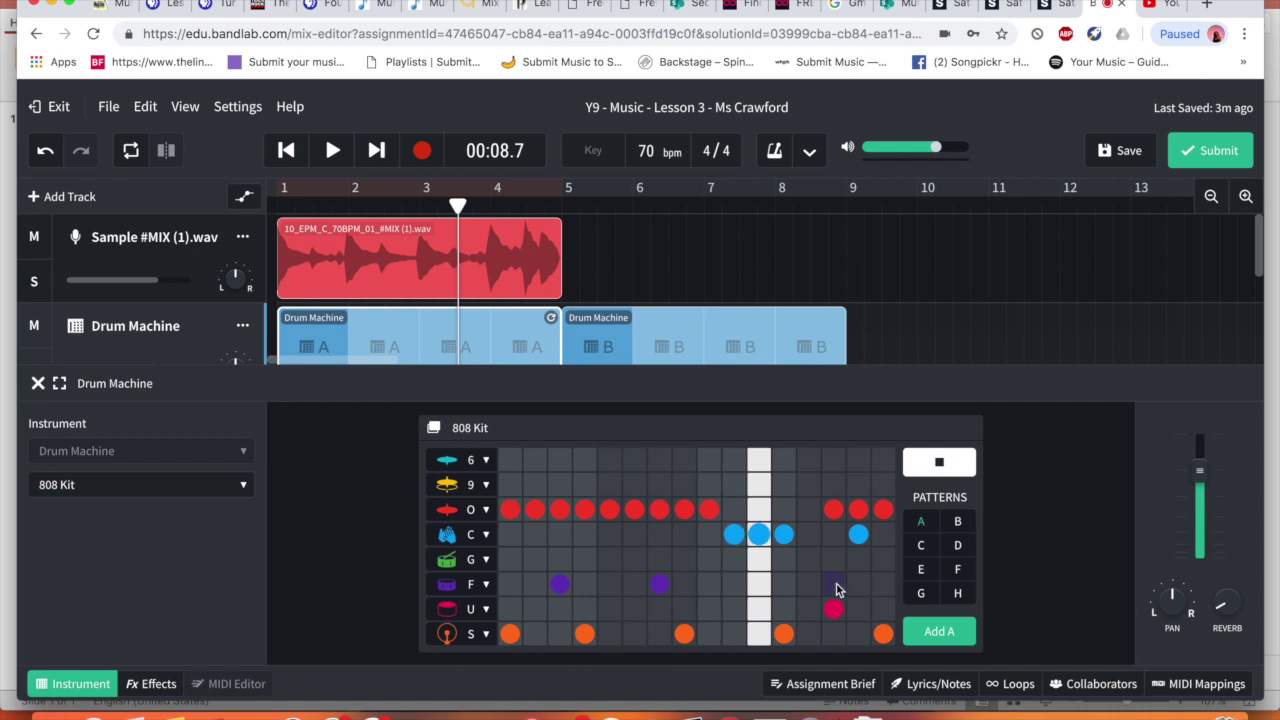
{"action": "left_click", "coordinate": [884, 609]}
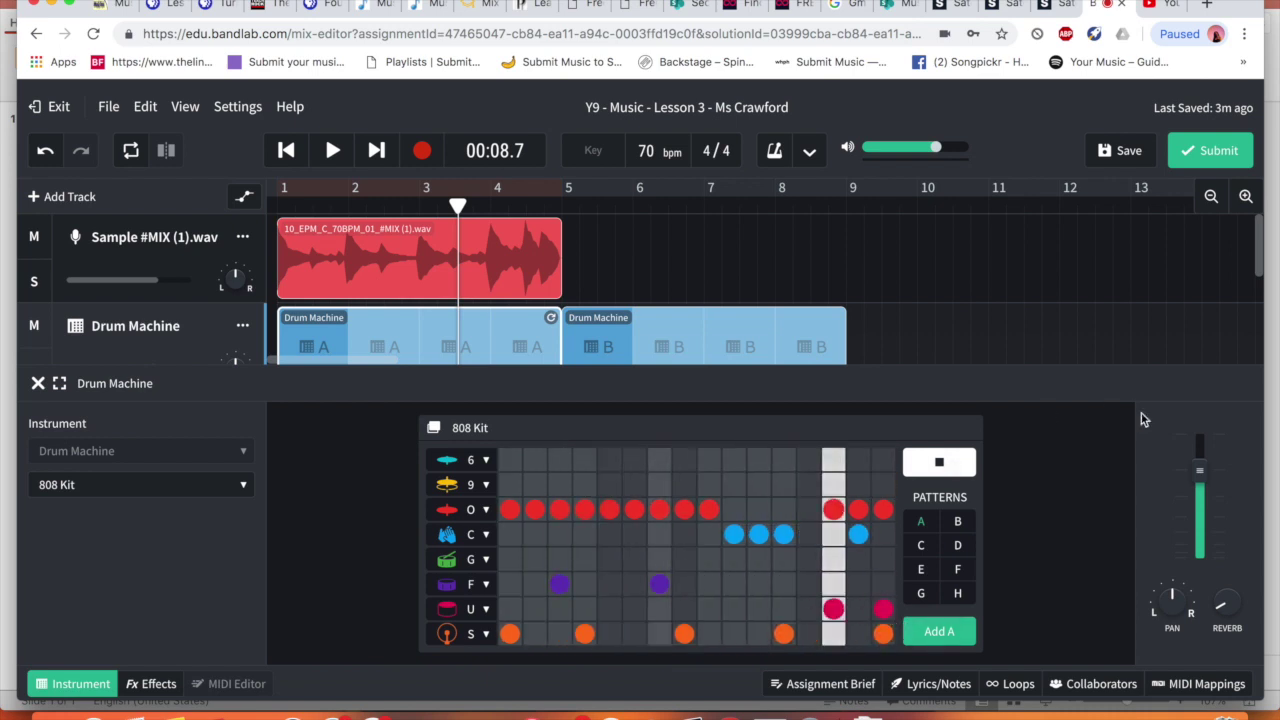
{"action": "left_click", "coordinate": [952, 462]}
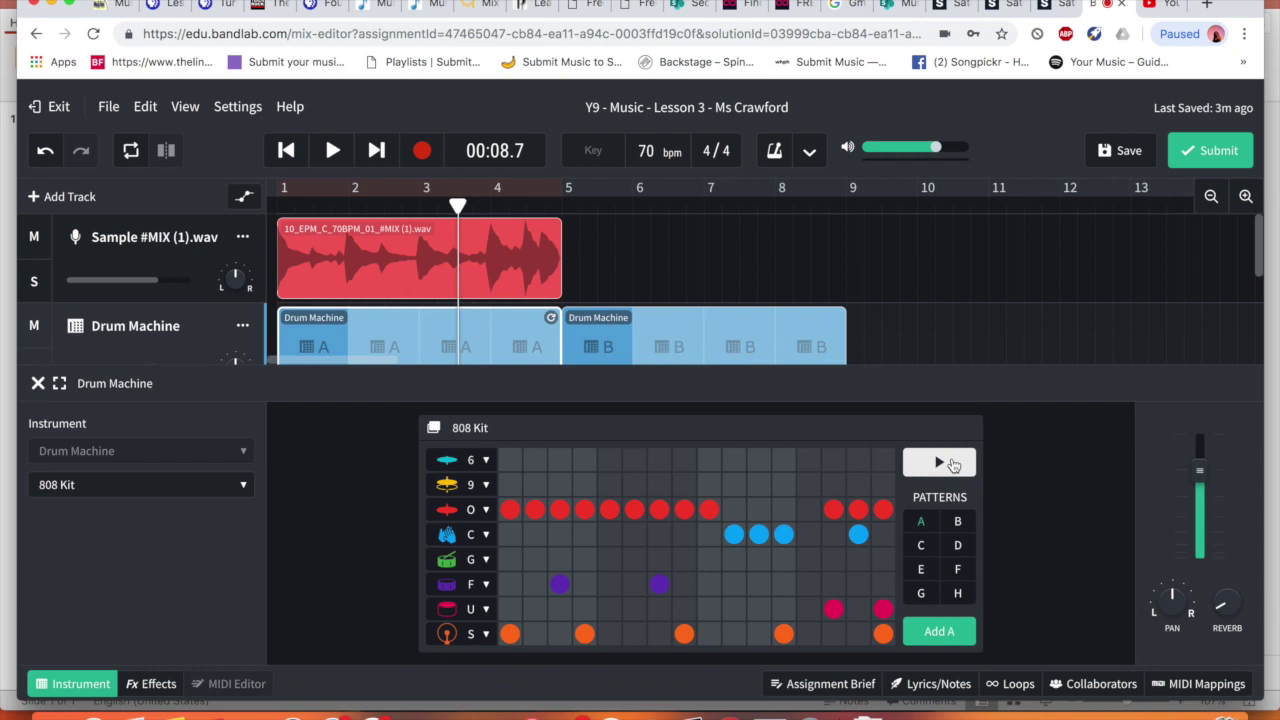
{"action": "left_click", "coordinate": [84, 690]}
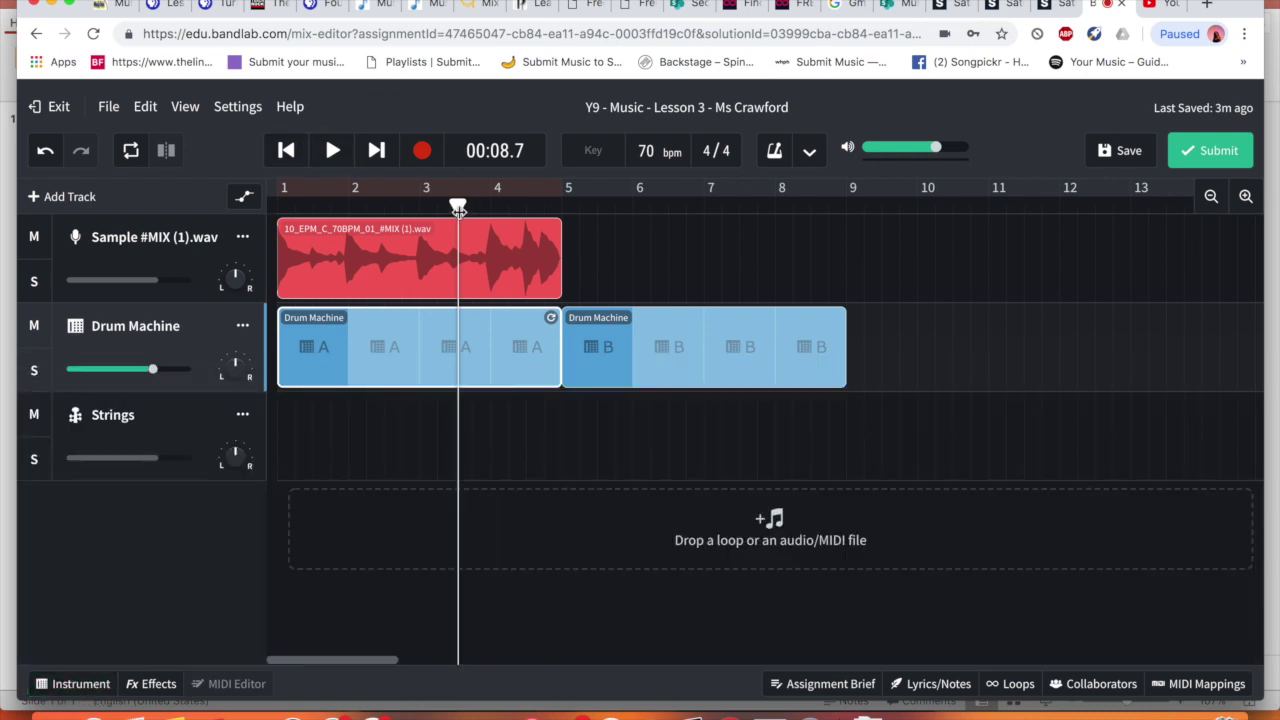
Drag the playhead back to bar 1, pause, and open the Strings track's keyboard
{"action": "left_click_drag", "start_coordinate": [458, 207], "coordinate": [257, 210]}
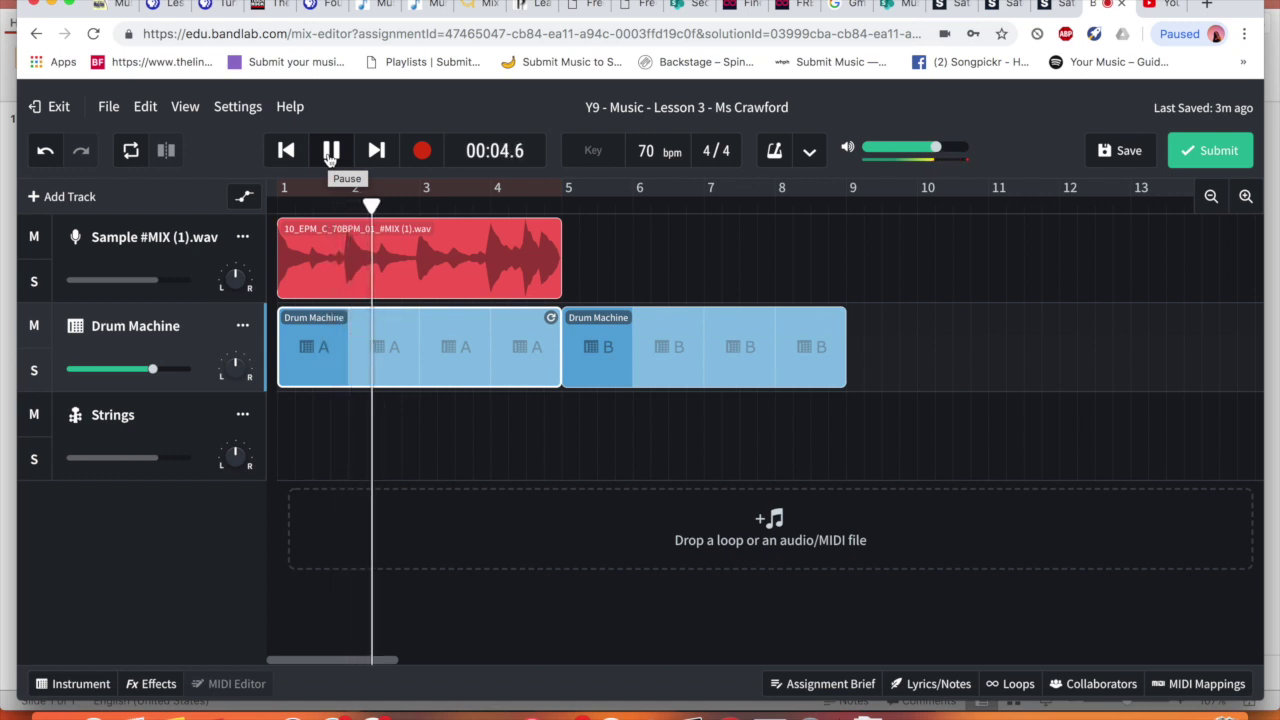
{"action": "left_click", "coordinate": [331, 152]}
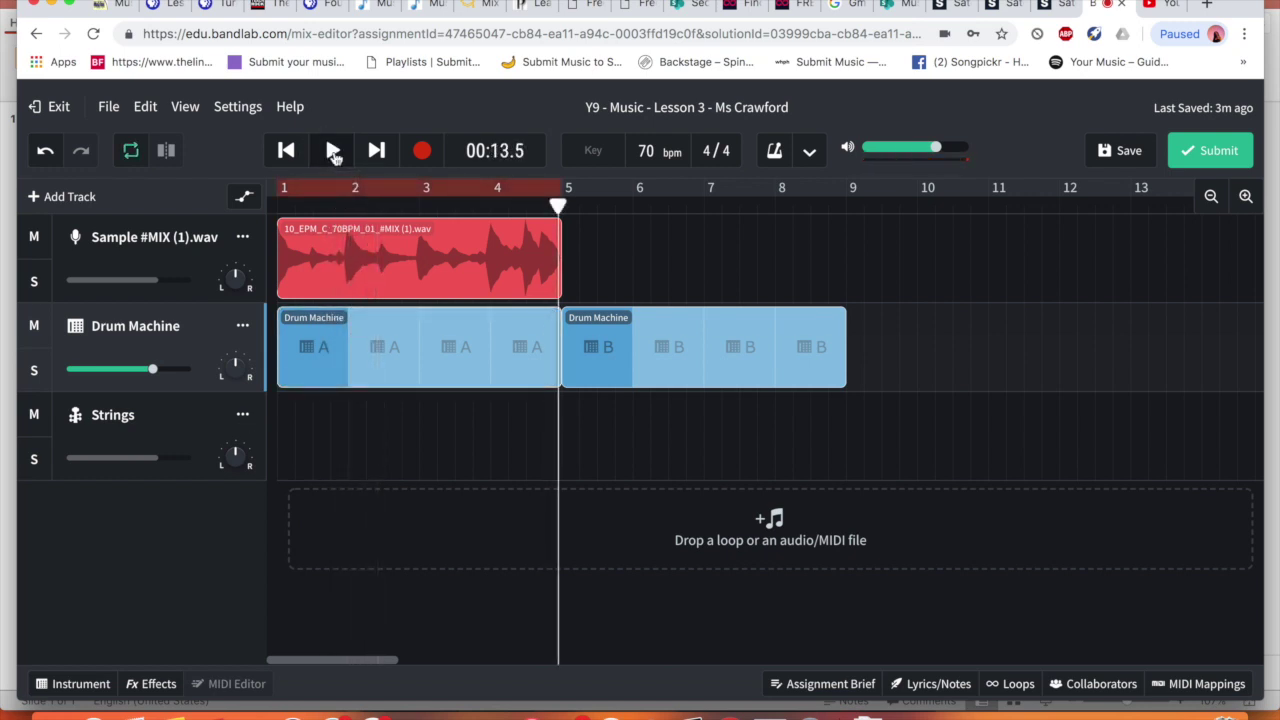
{"action": "left_click", "coordinate": [170, 421]}
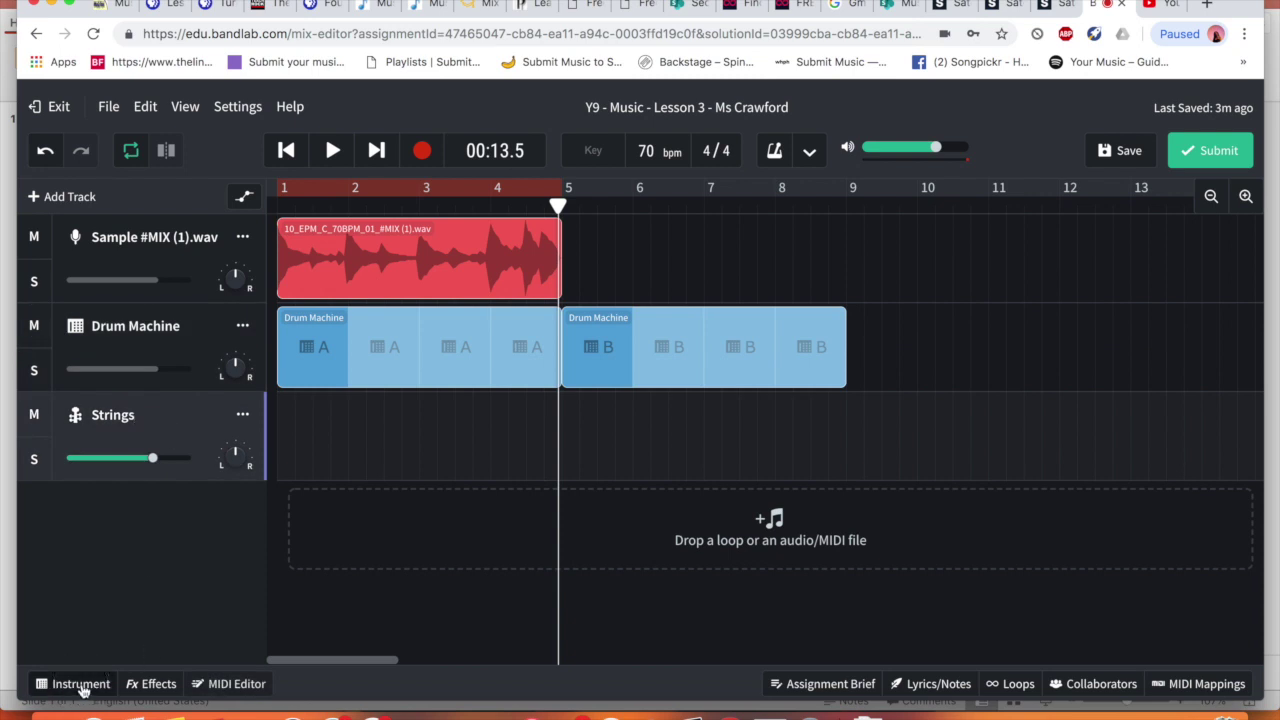
{"action": "left_click", "coordinate": [81, 684]}
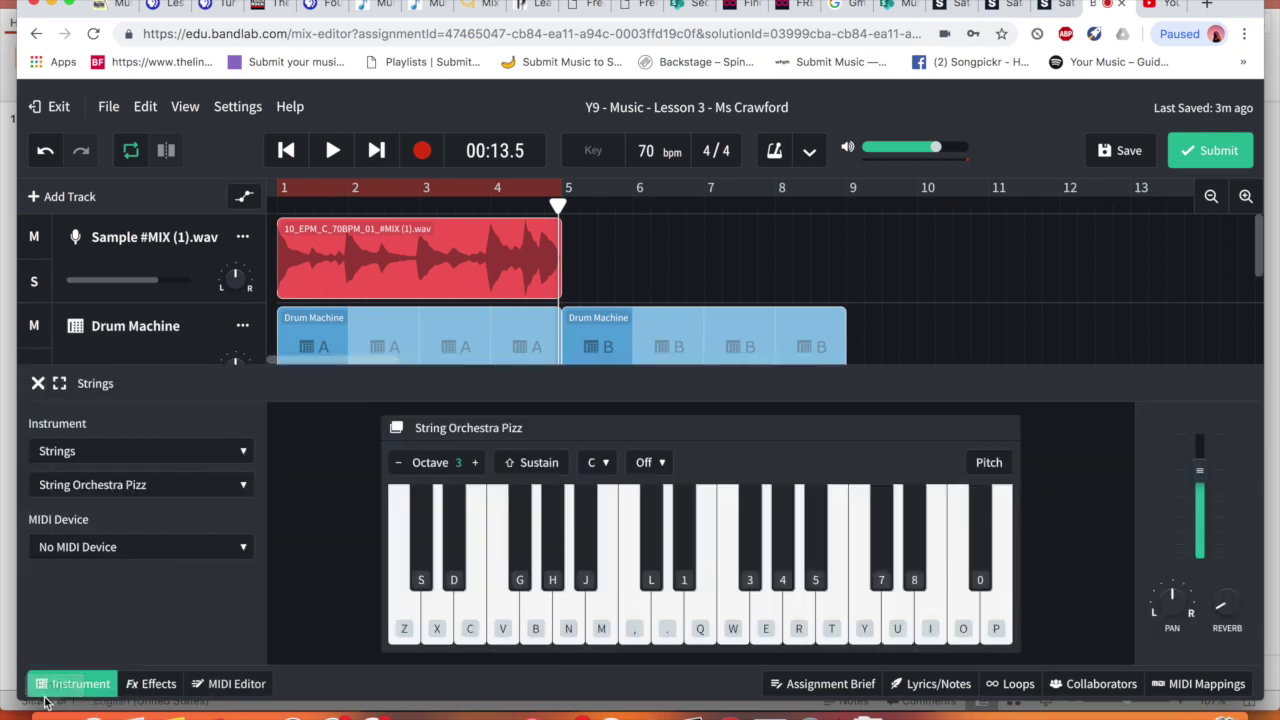
Audition the String Orchestra Pizz, String Orchestra Stacc and String Orchestra sounds
{"action": "left_click", "coordinate": [406, 616]}
{"action": "left_click", "coordinate": [434, 618]}
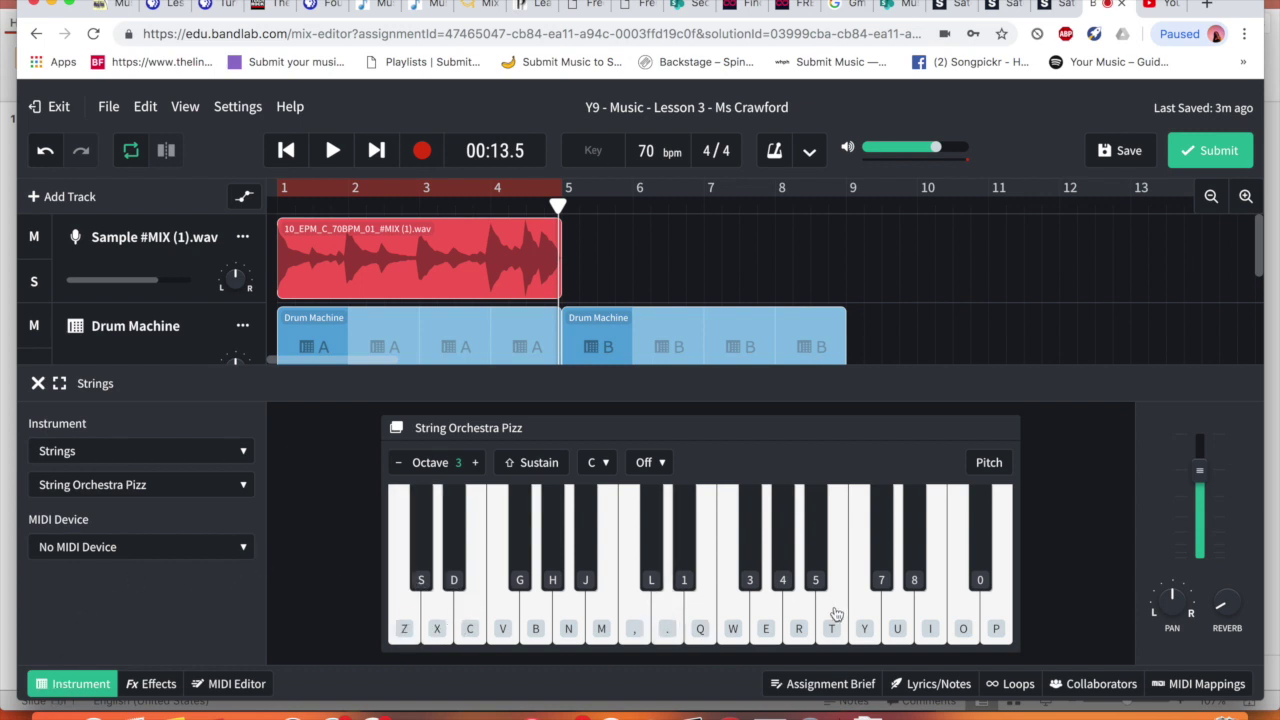
{"action": "left_click", "coordinate": [946, 630]}
{"action": "left_click", "coordinate": [195, 486]}
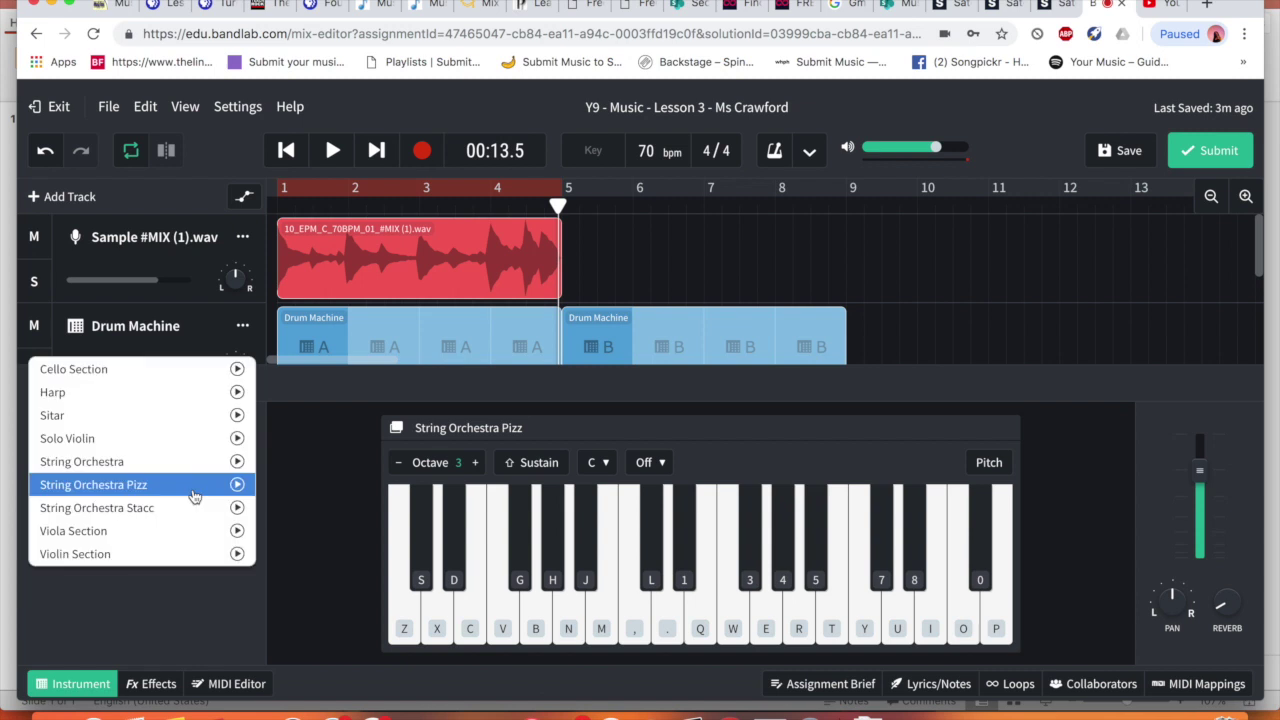
{"action": "left_click", "coordinate": [185, 506]}
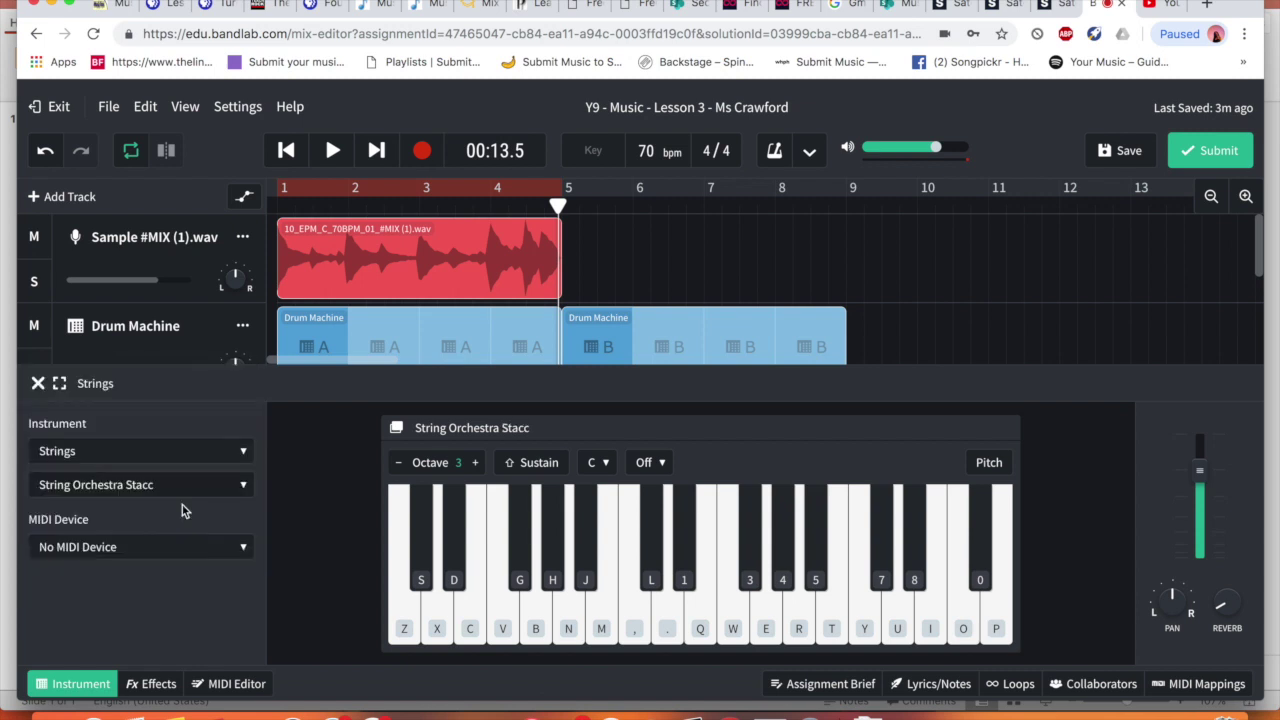
{"action": "left_click", "coordinate": [651, 612]}
{"action": "left_click", "coordinate": [768, 628]}
{"action": "left_click", "coordinate": [179, 486]}
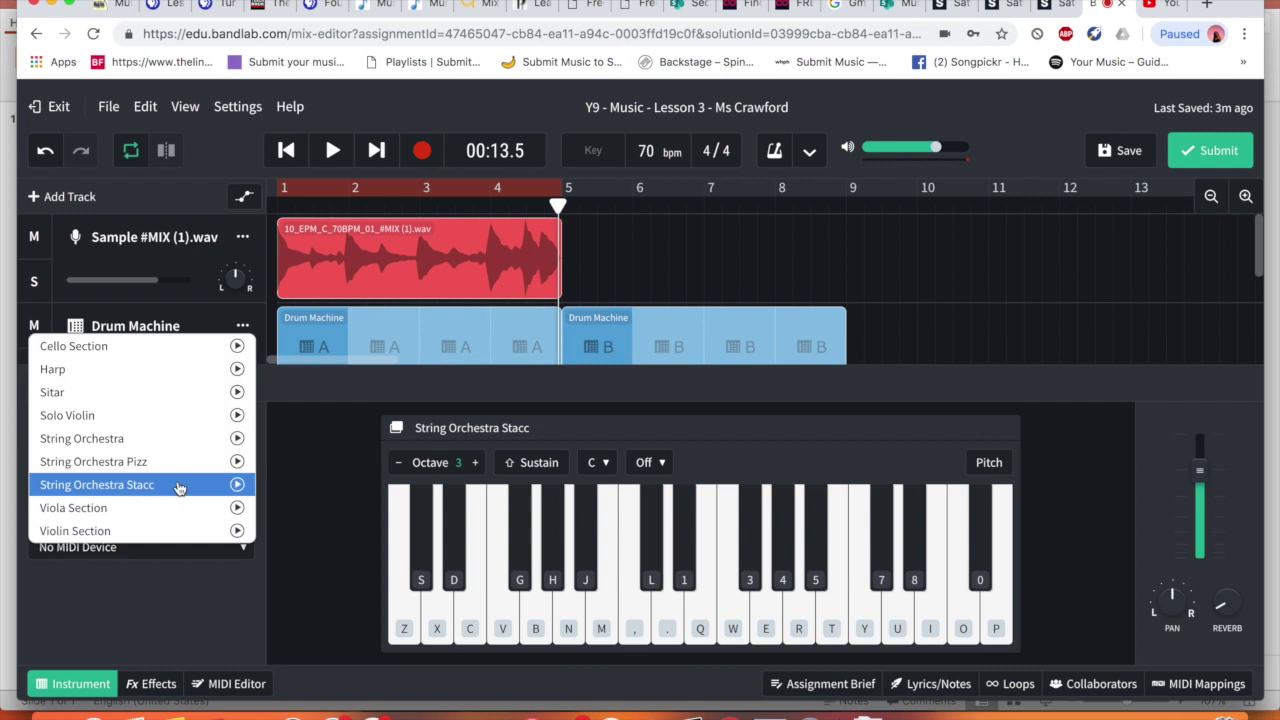
{"action": "left_click", "coordinate": [172, 441]}
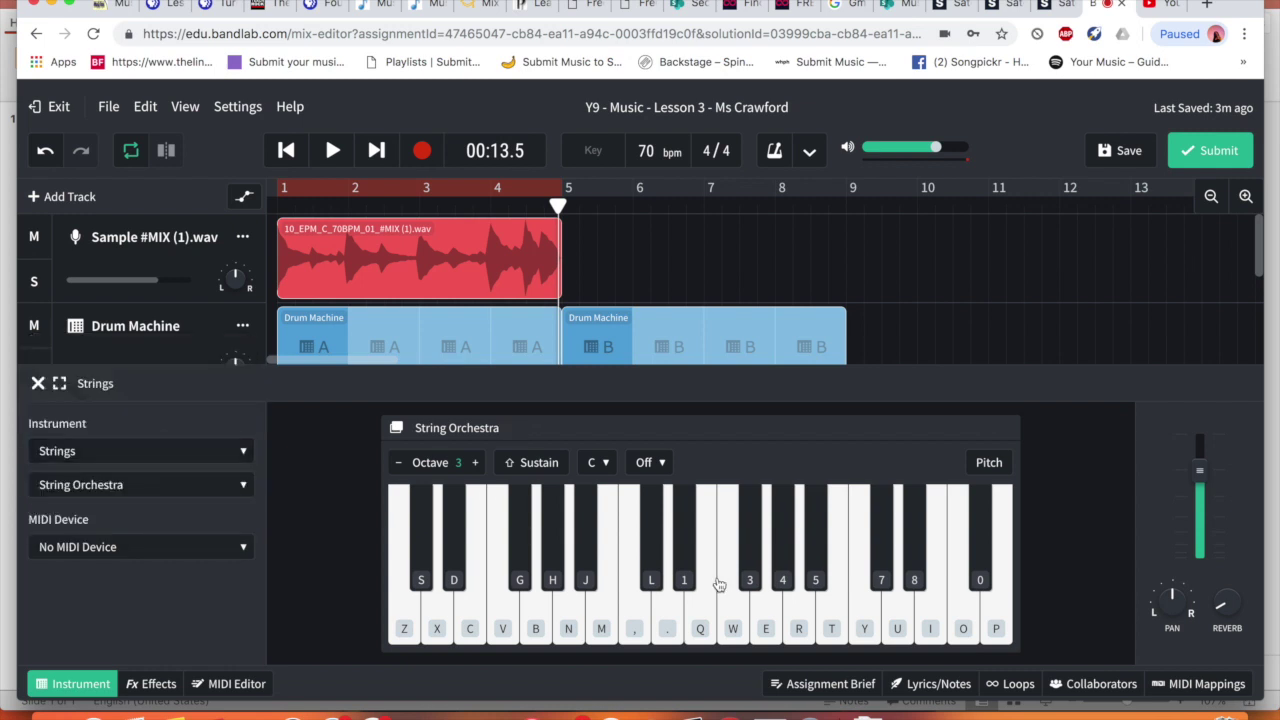
{"action": "left_click", "coordinate": [712, 612]}
Choose Strings > Solo Violin, raise the keyboard to octave 4, and test notes
{"action": "left_click", "coordinate": [232, 451]}
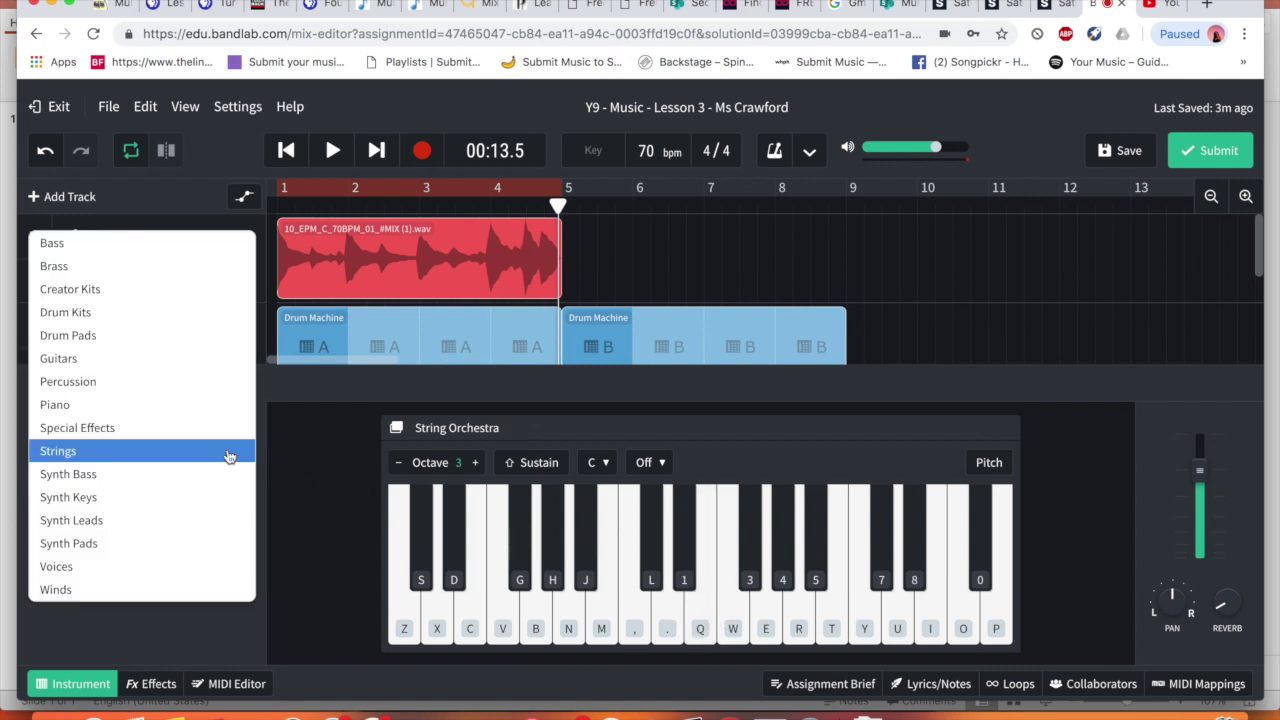
{"action": "left_click", "coordinate": [197, 451]}
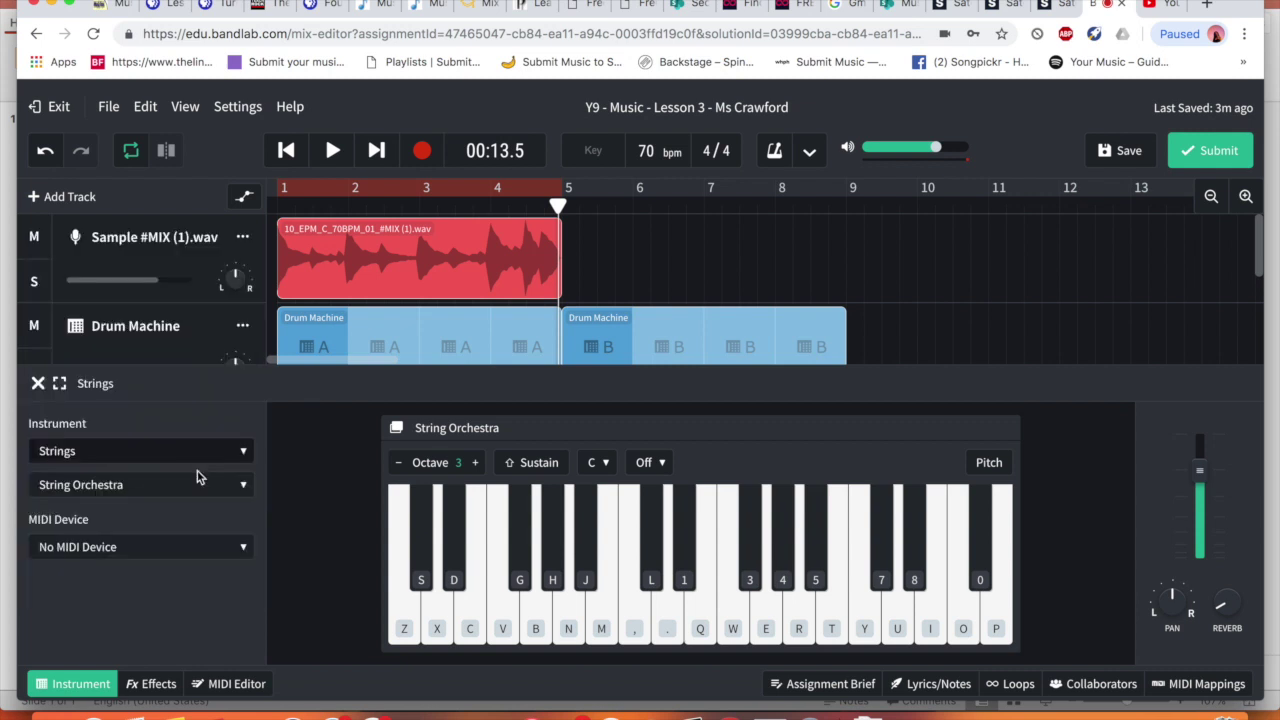
{"action": "left_click", "coordinate": [200, 483]}
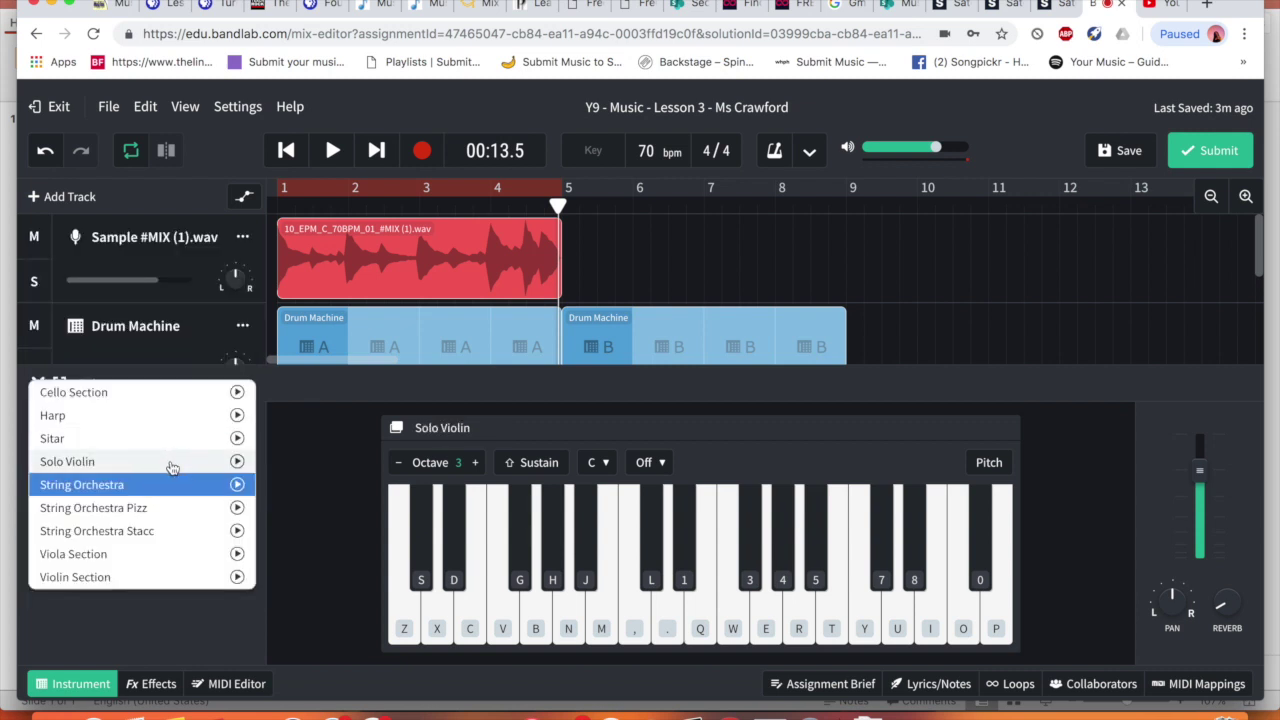
{"action": "left_click", "coordinate": [172, 465]}
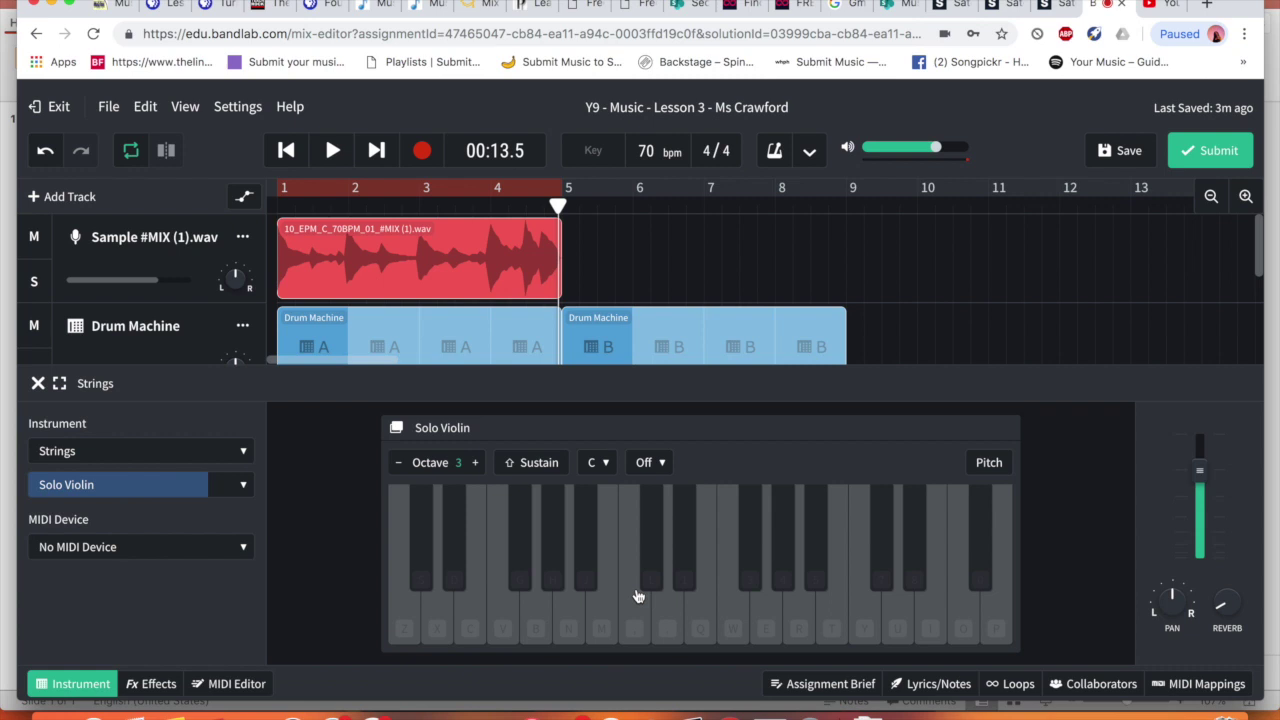
{"action": "left_click", "coordinate": [660, 612]}
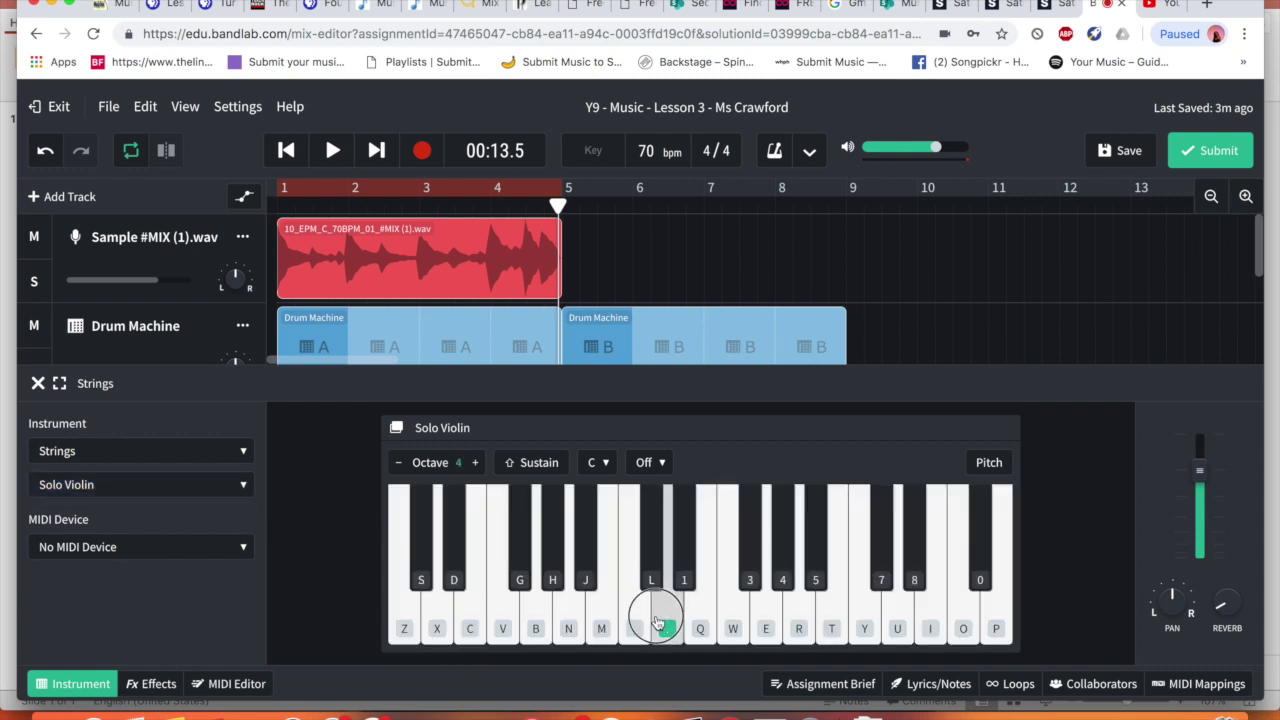
{"action": "left_click", "coordinate": [790, 628]}
{"action": "left_click", "coordinate": [896, 624]}
{"action": "left_click", "coordinate": [996, 624]}
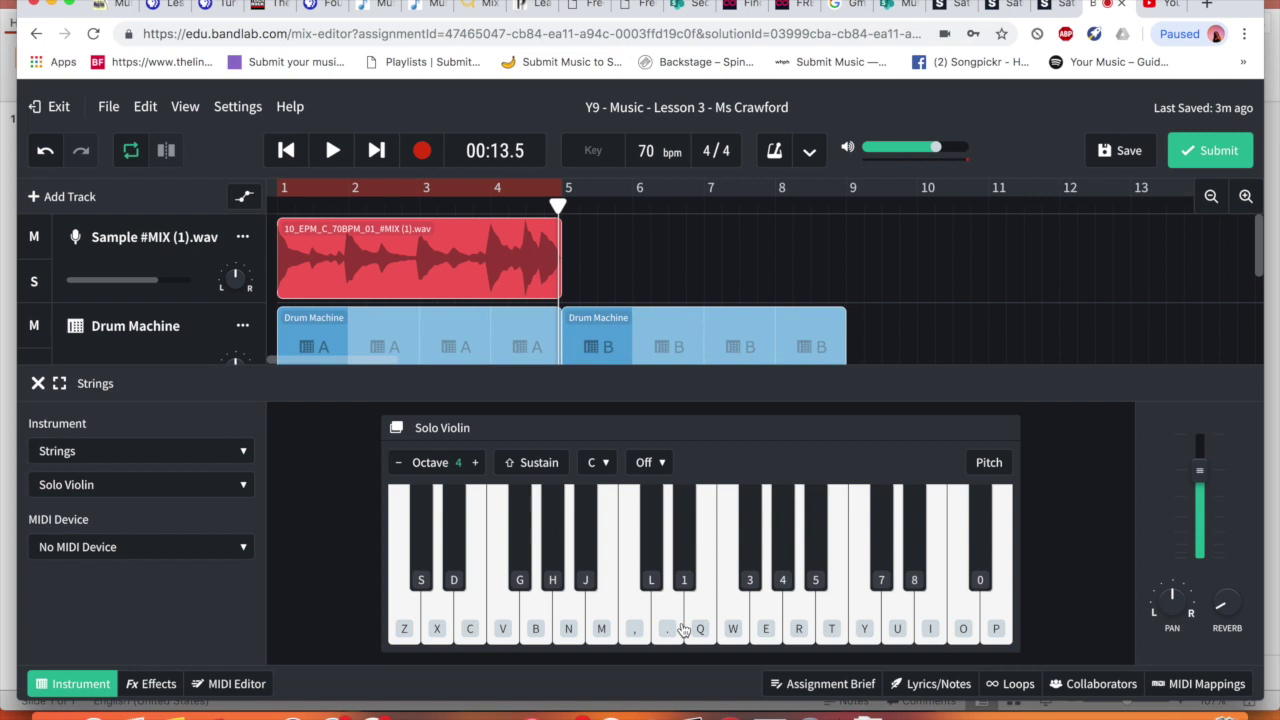
Play a few violin notes along with the backing from the start, then stop
{"action": "left_click", "coordinate": [537, 618]}
{"action": "left_click", "coordinate": [450, 618]}
{"action": "left_click", "coordinate": [333, 150]}
{"action": "left_click", "coordinate": [407, 604]}
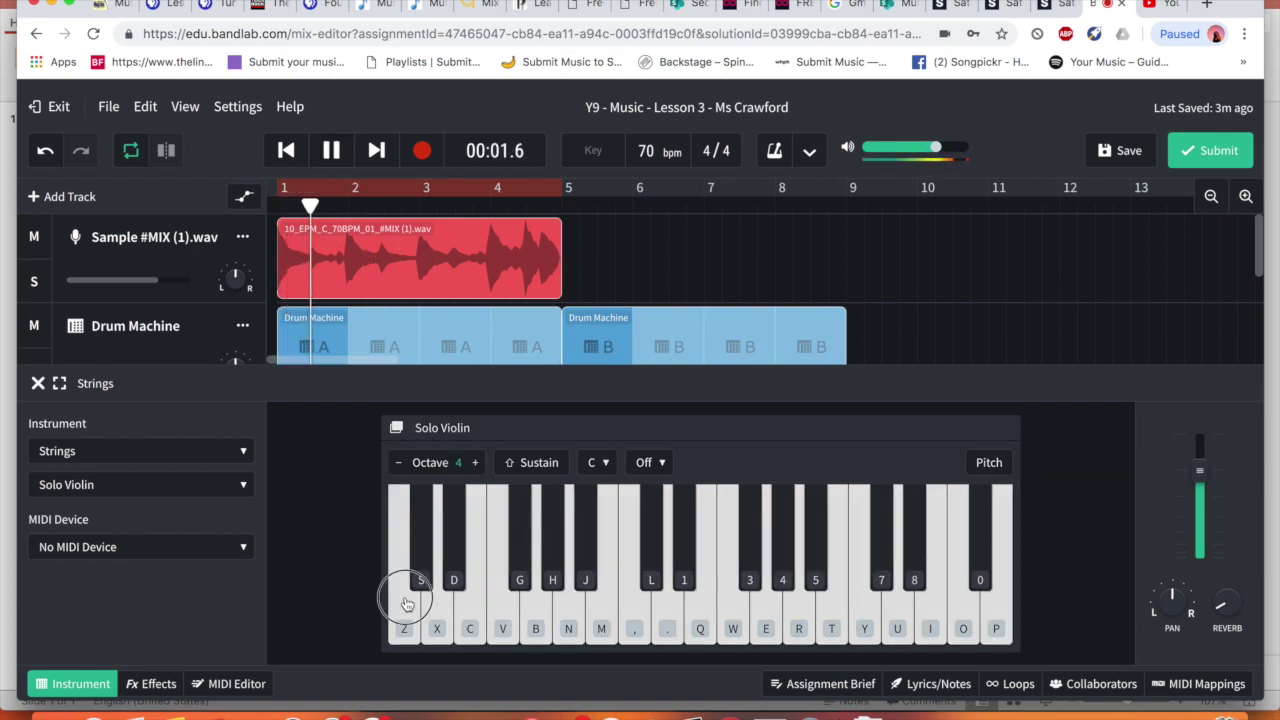
{"action": "left_click", "coordinate": [405, 620]}
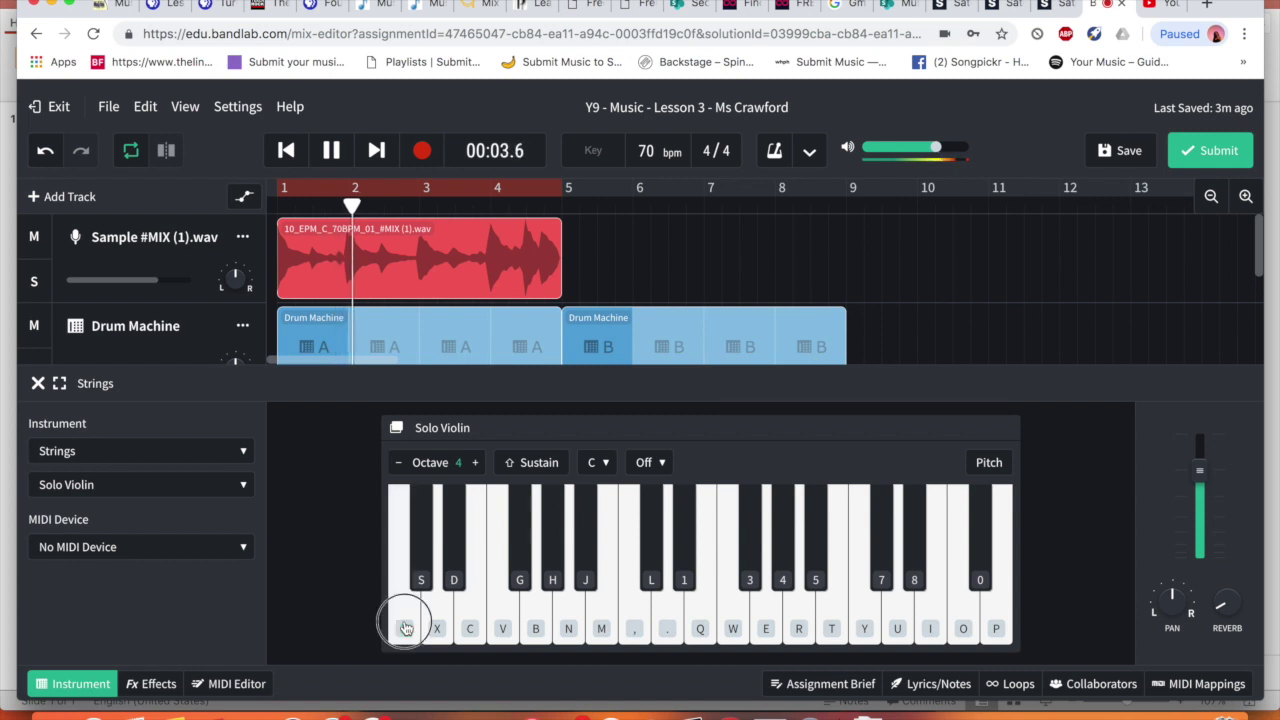
{"action": "left_click", "coordinate": [405, 628]}
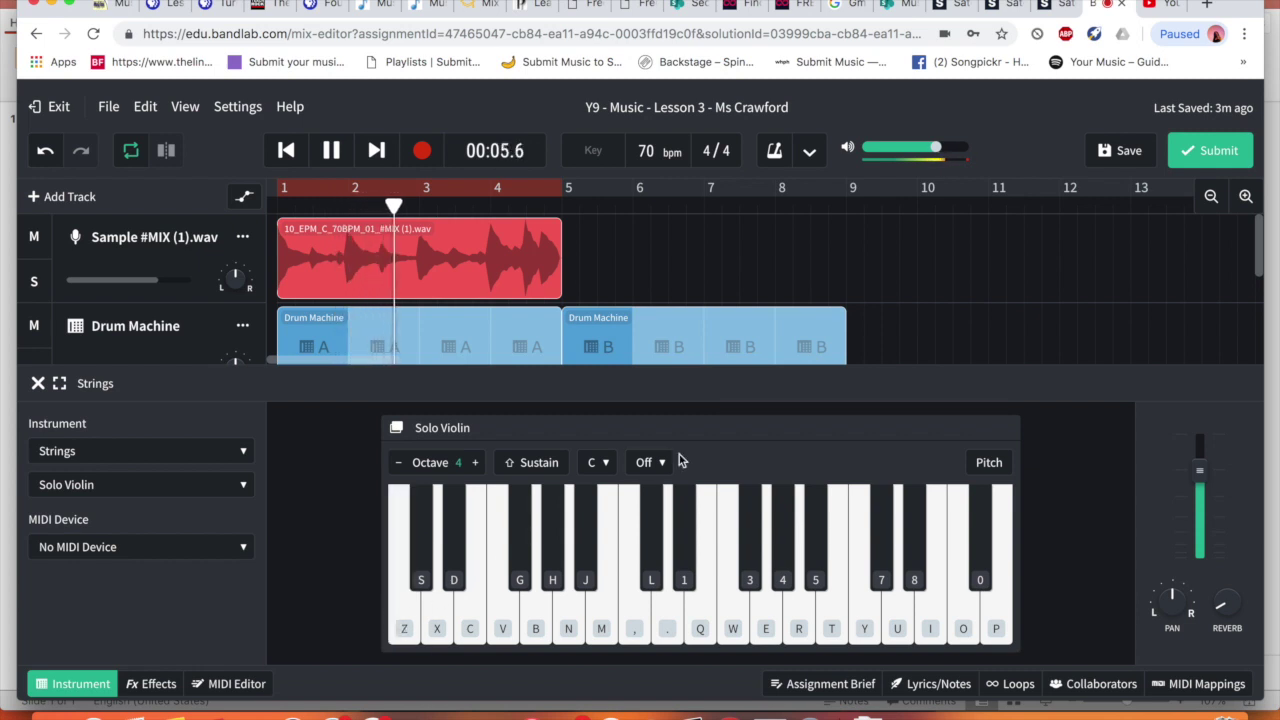
{"action": "key", "text": "space"}
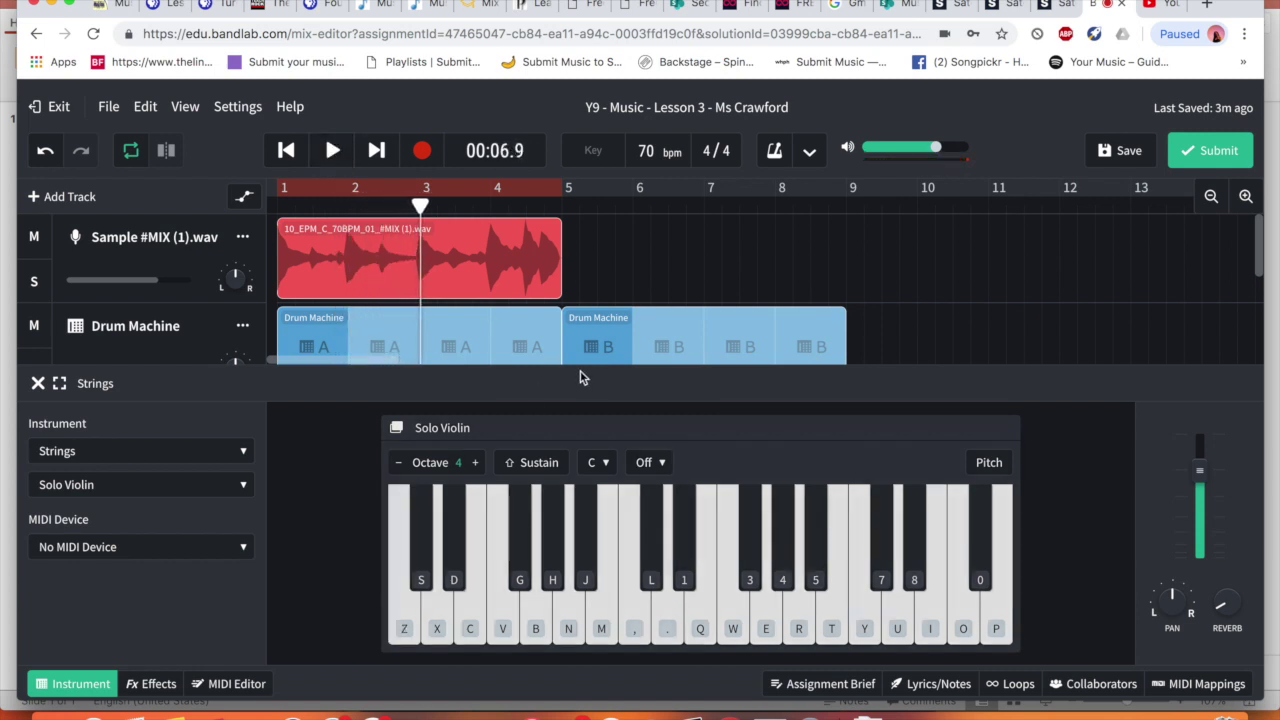
Try melody notes on the violin using the Z, X, C, V, B and M keys
{"action": "scroll", "coordinate": [561, 334], "scroll_direction": "down", "scroll_amount": 5}
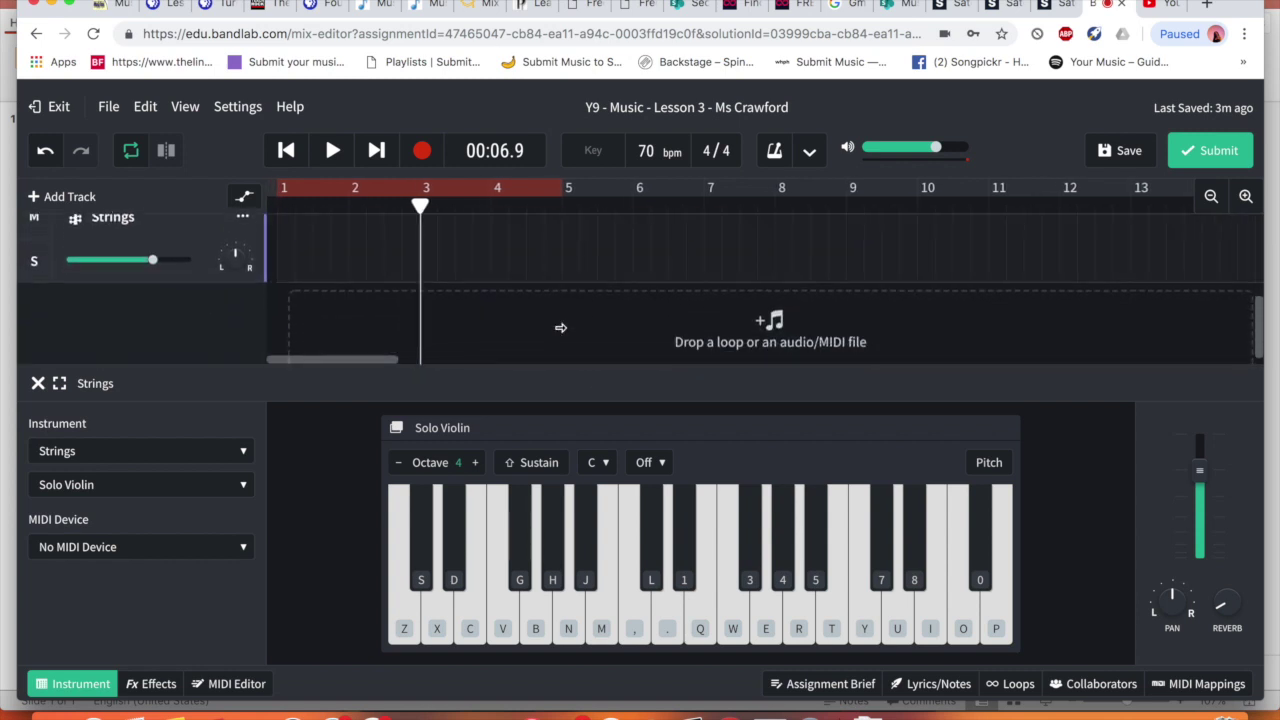
{"action": "scroll", "coordinate": [561, 334], "scroll_direction": "up", "scroll_amount": 2}
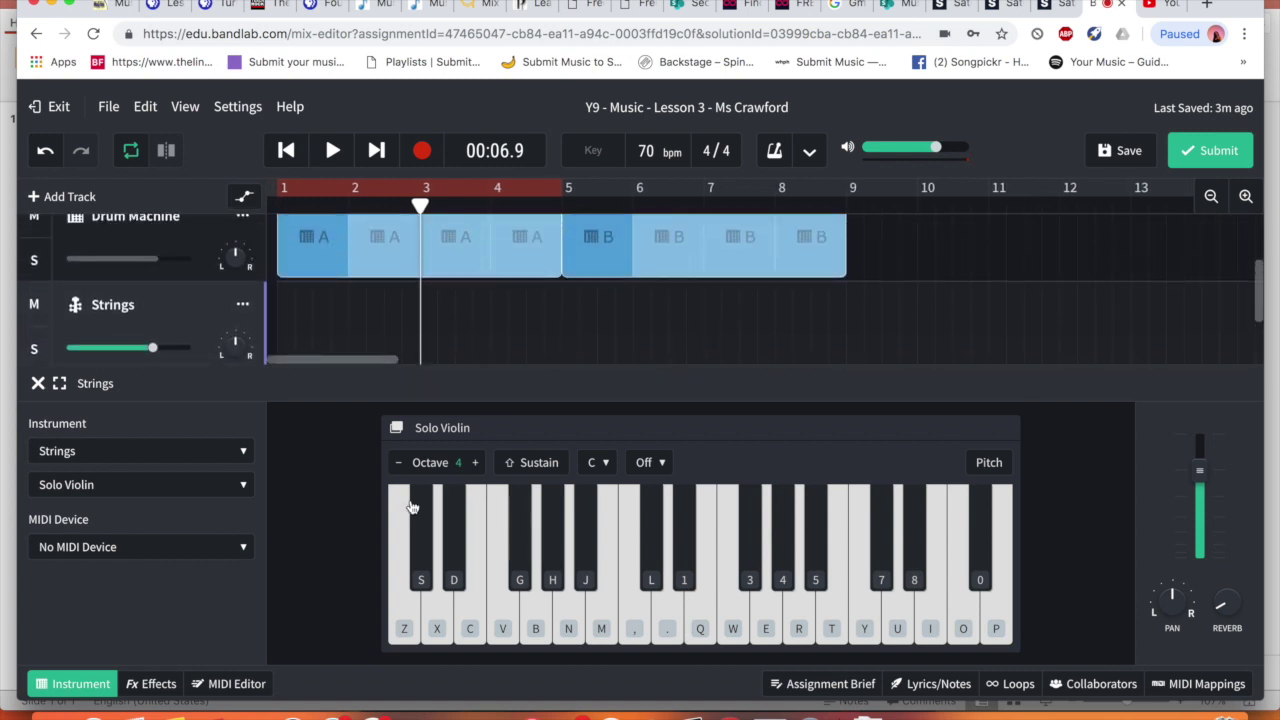
{"action": "left_click", "coordinate": [405, 615]}
{"action": "key", "text": "z"}
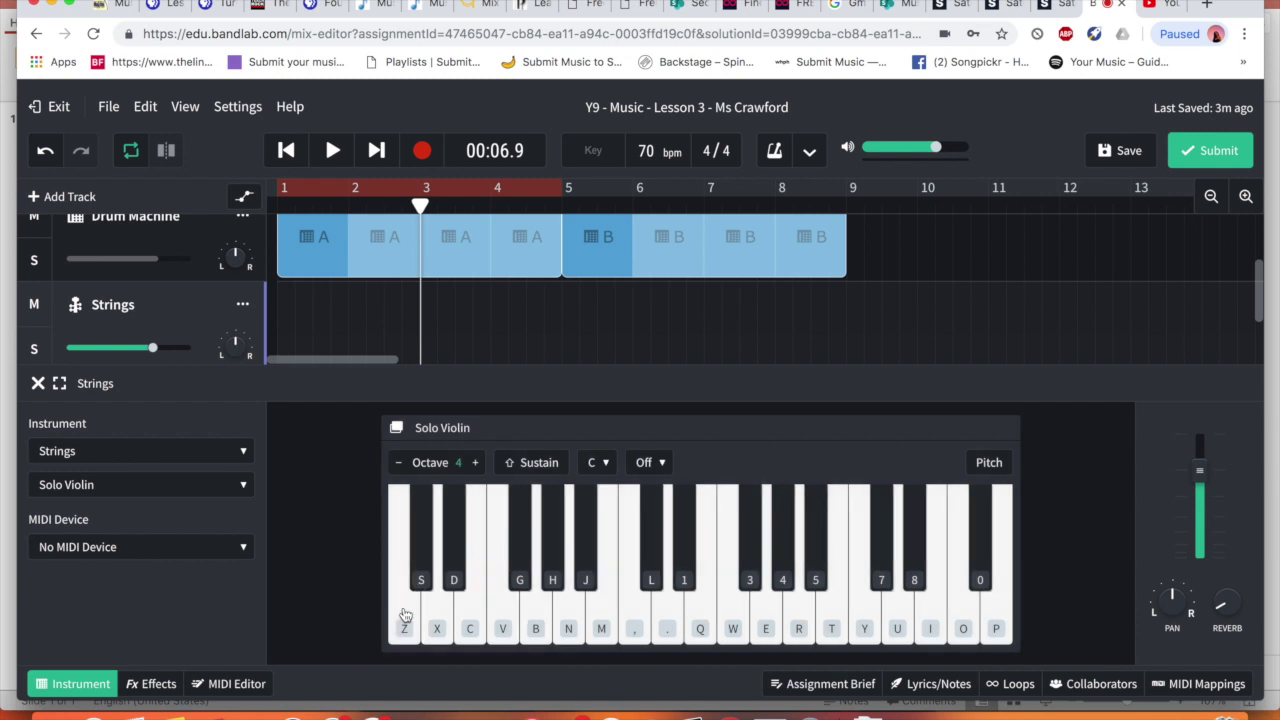
{"action": "key", "text": "x"}
{"action": "key", "text": "c"}
{"action": "key", "text": "v"}
{"action": "key", "text": "b"}
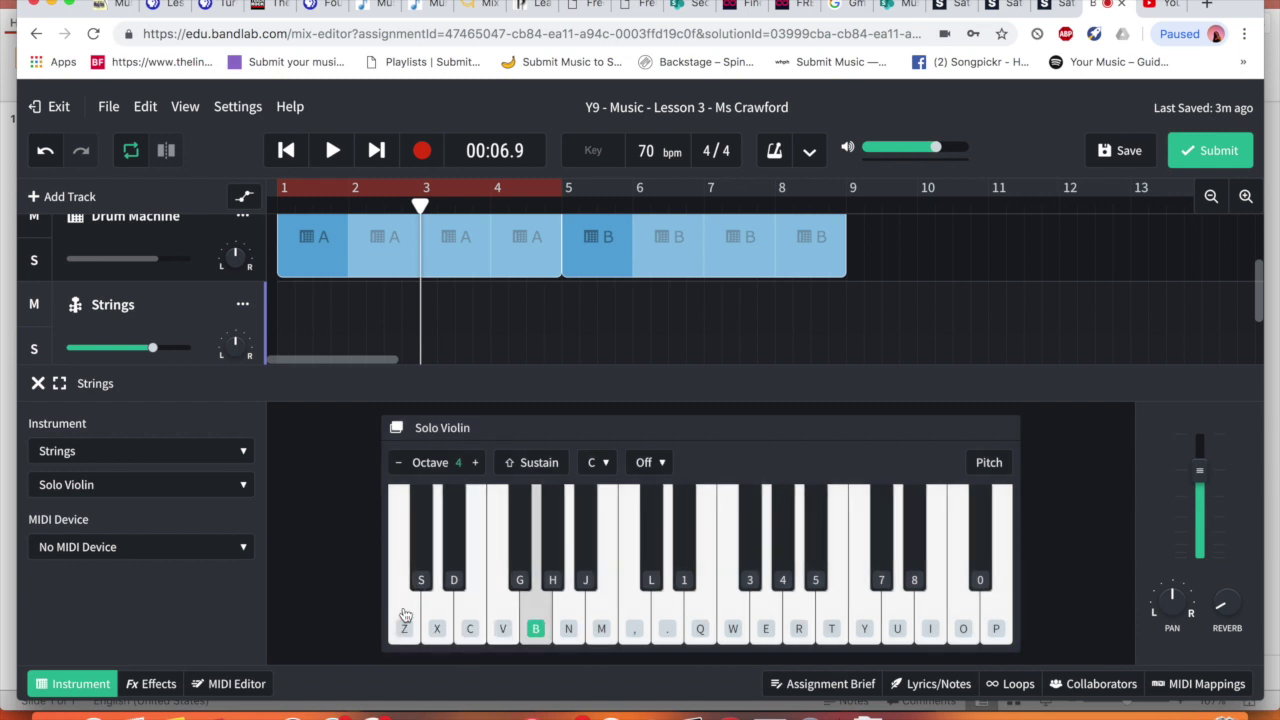
{"action": "key", "text": "m"}
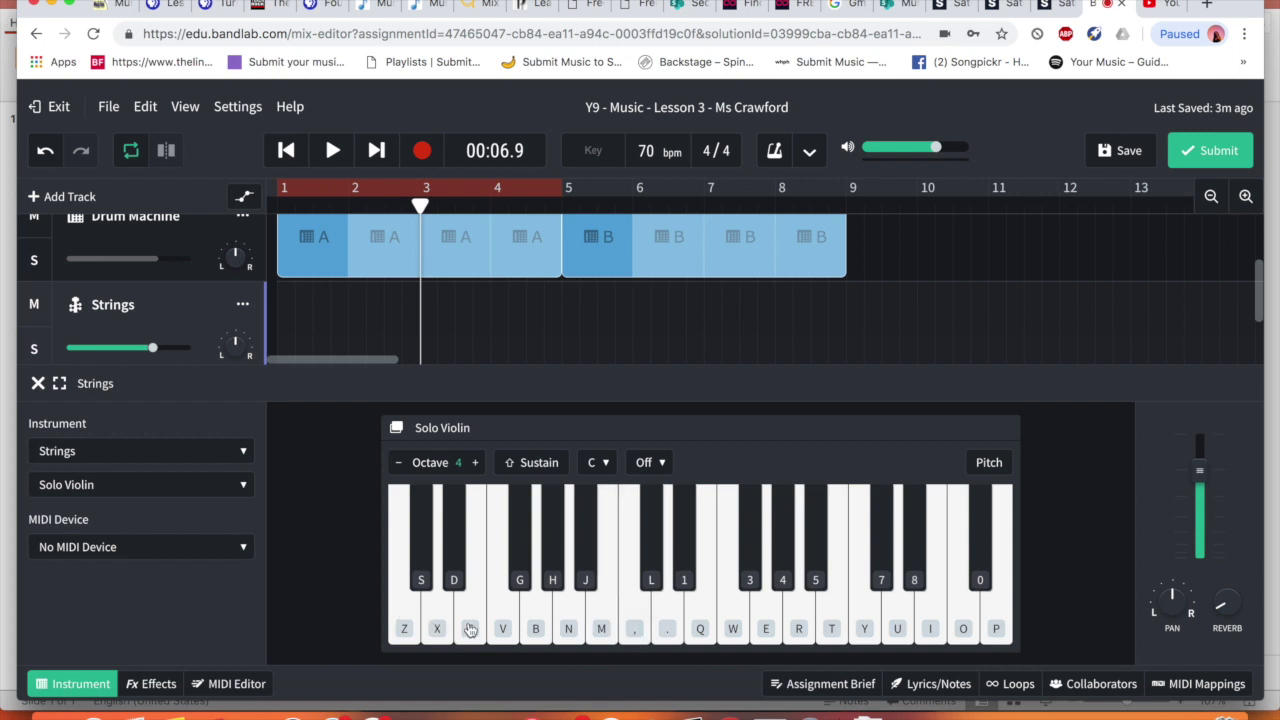
{"action": "key", "text": "z"}
Replay from the start, append 'zzzzz' to the Strings track name, and play notes over the backing
{"action": "left_click", "coordinate": [286, 150]}
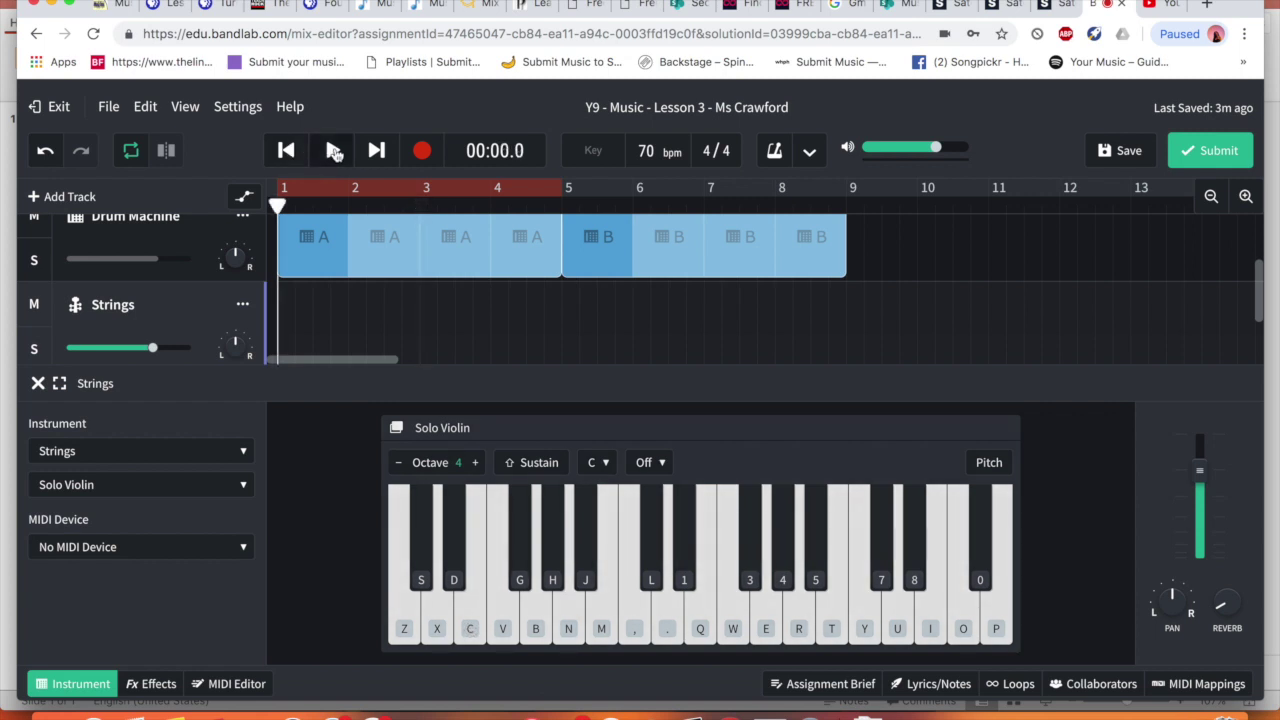
{"action": "left_click", "coordinate": [334, 150]}
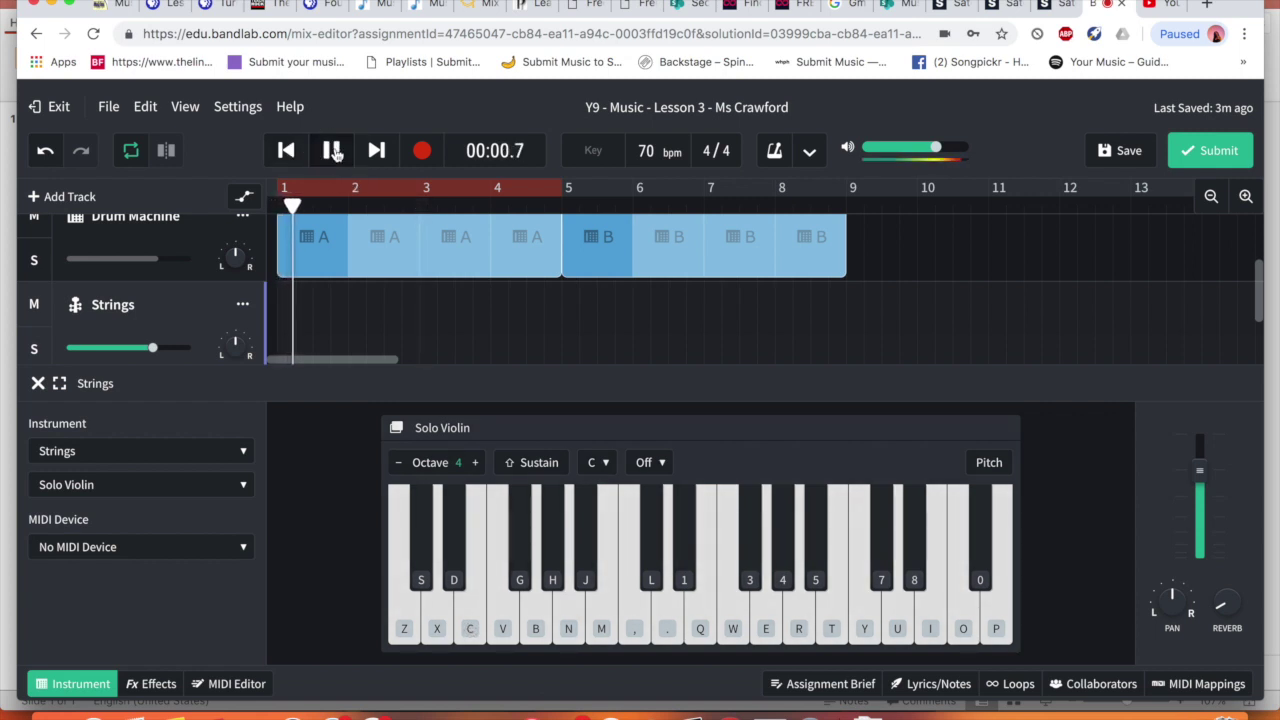
{"action": "left_click", "coordinate": [155, 303]}
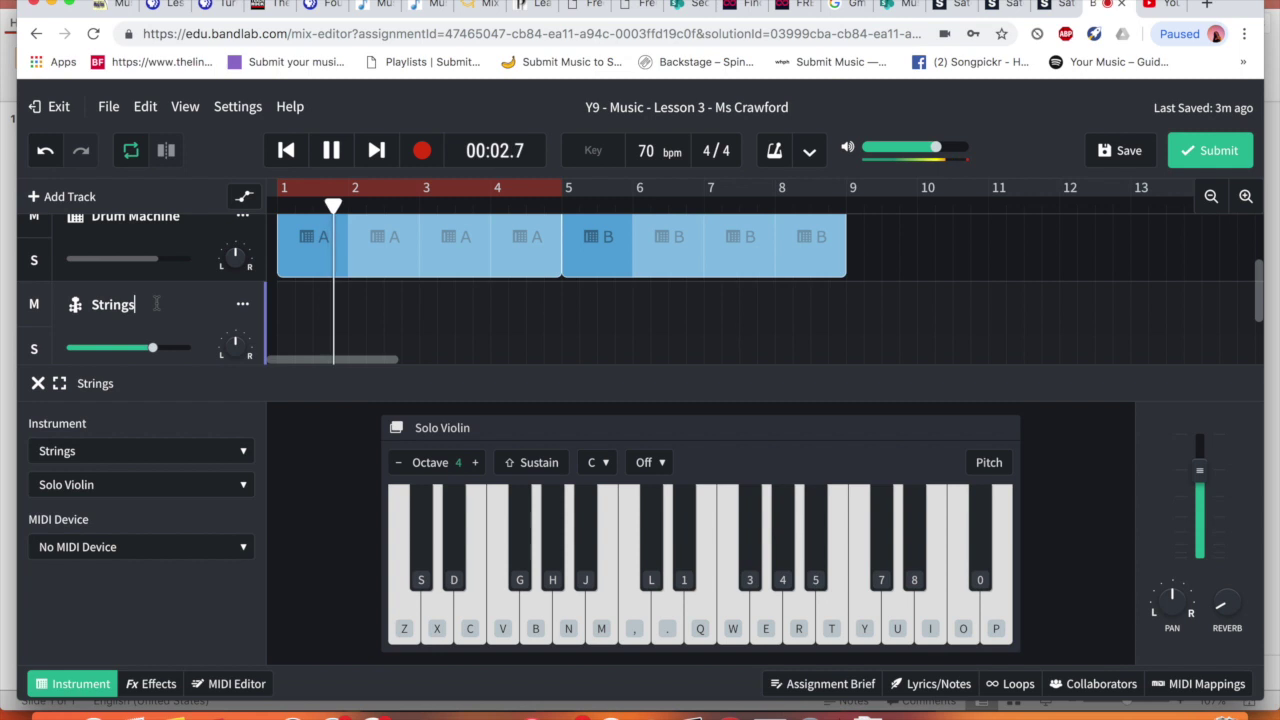
{"action": "type", "text": "z"}
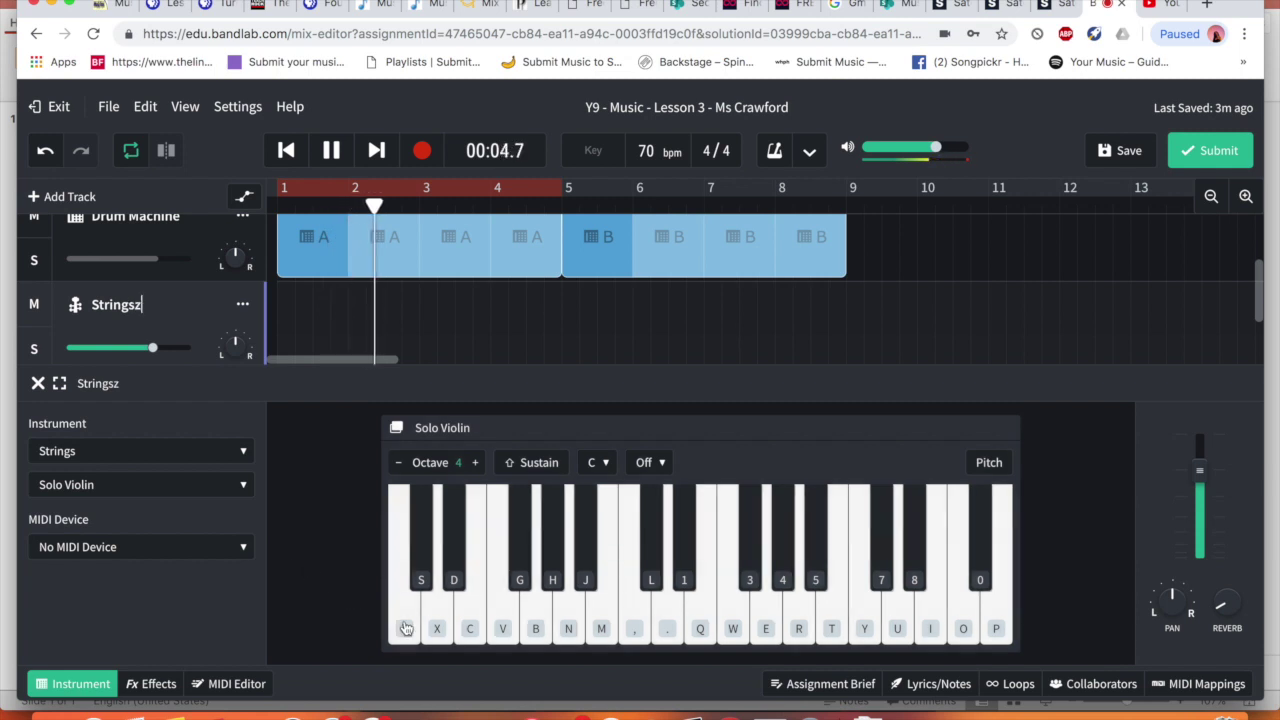
{"action": "type", "text": "zzzz"}
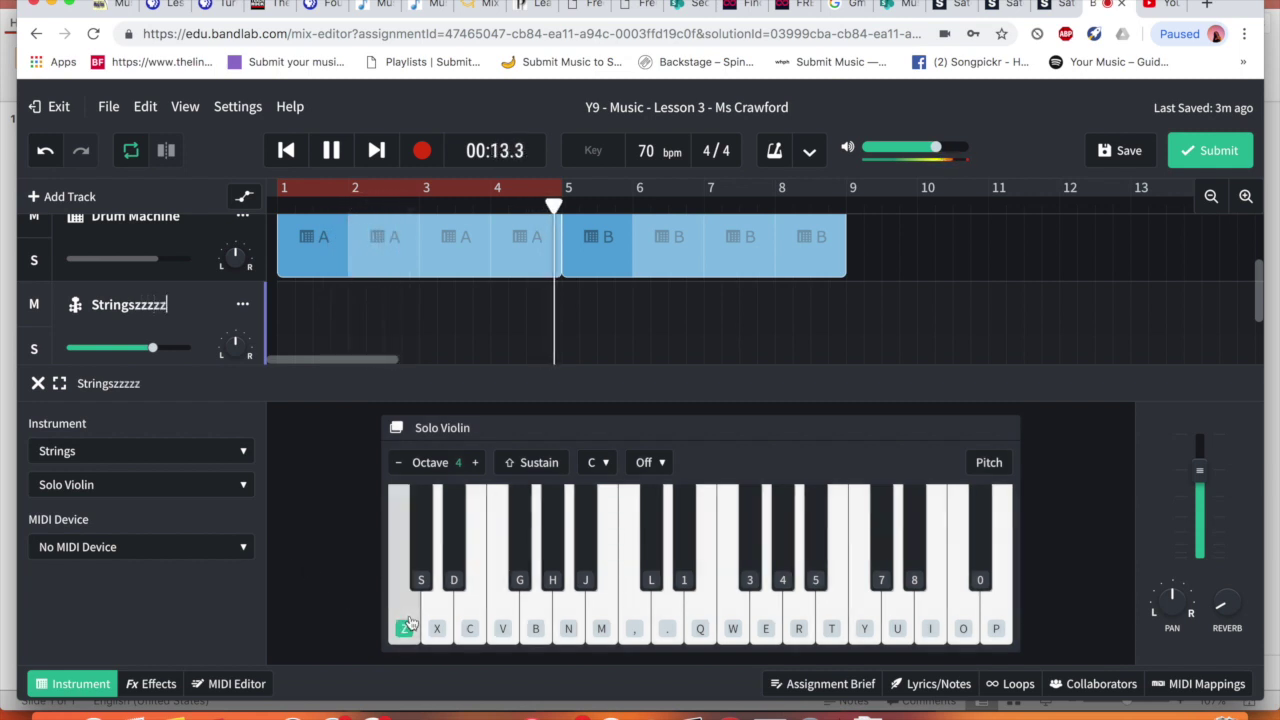
{"action": "left_click", "coordinate": [545, 624]}
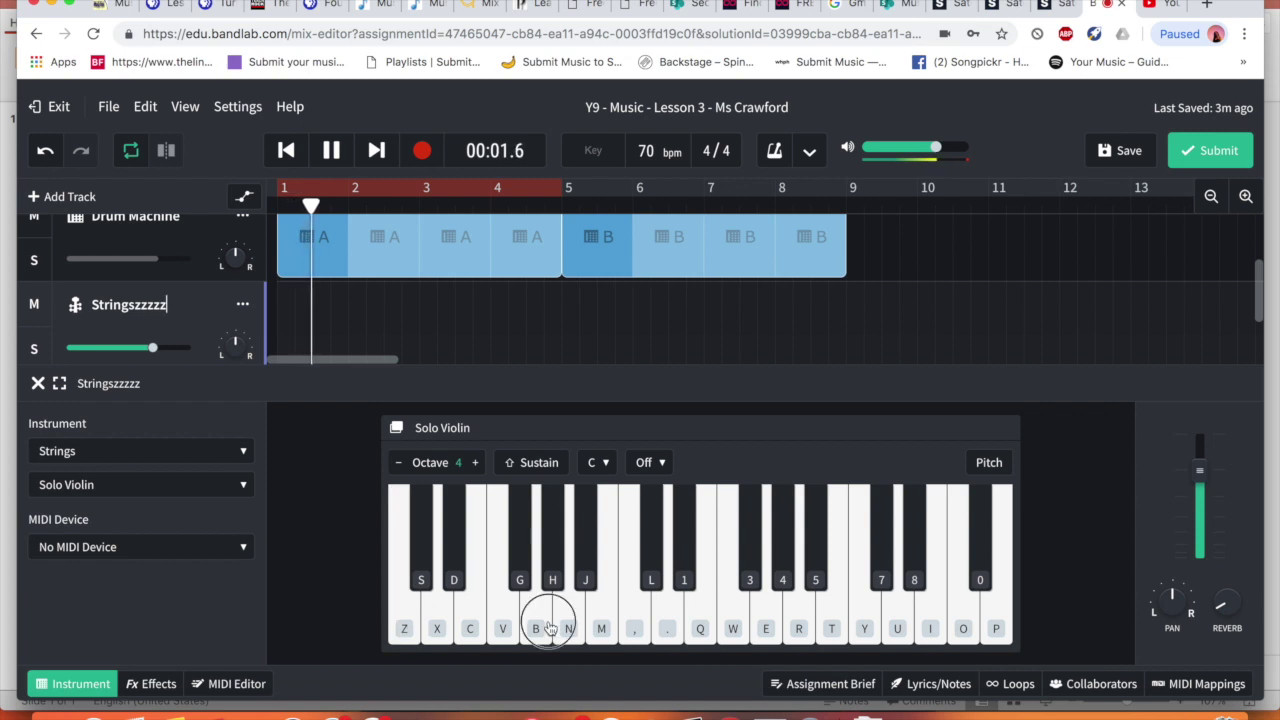
{"action": "left_click", "coordinate": [404, 628]}
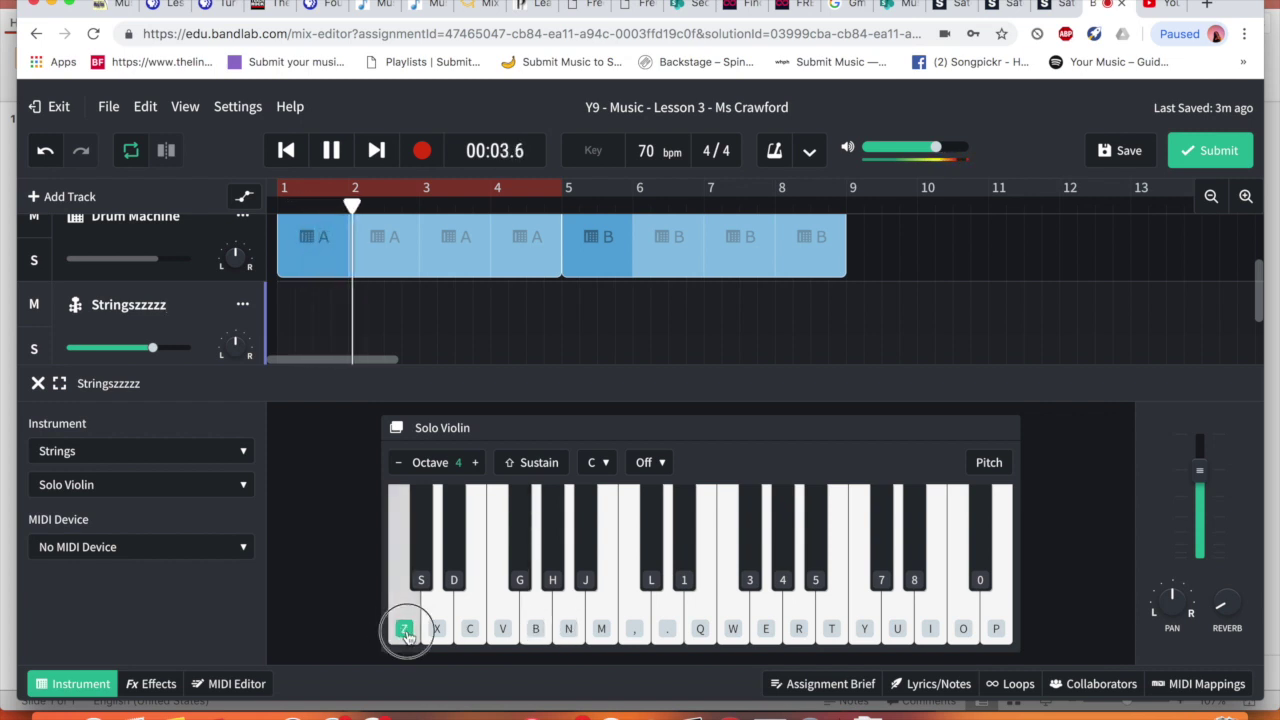
{"action": "left_click", "coordinate": [570, 625]}
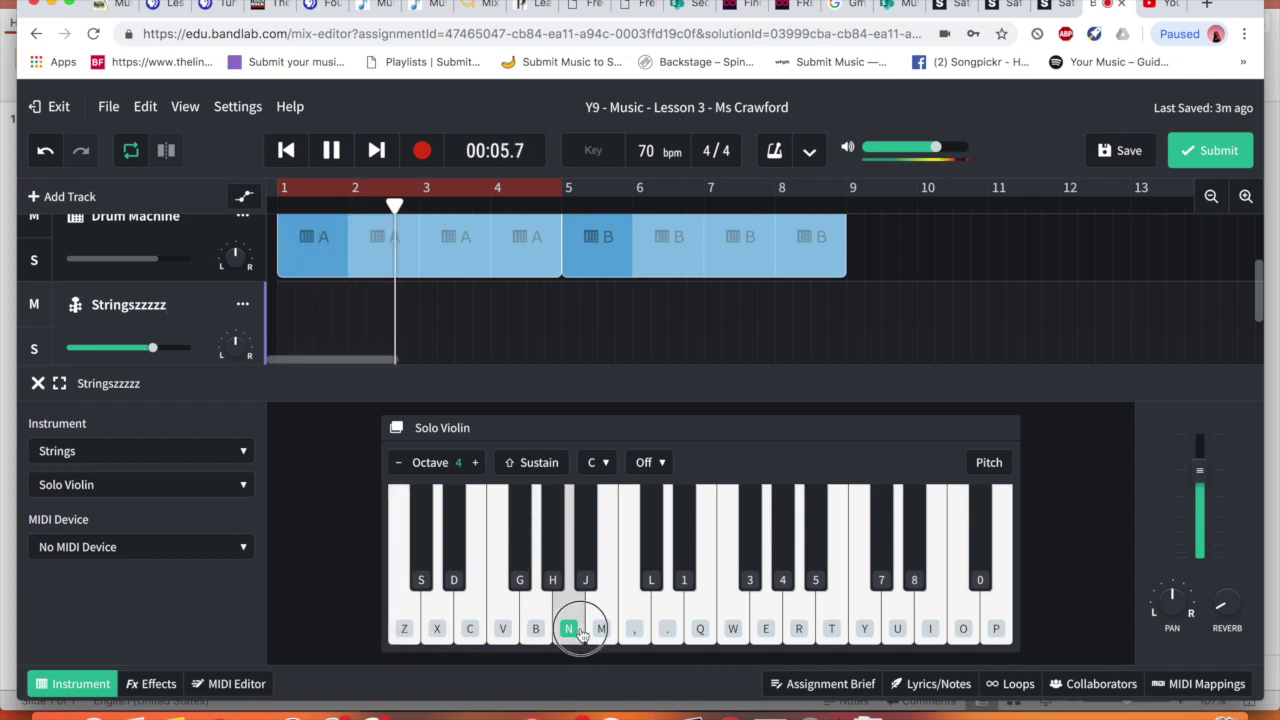
{"action": "left_click", "coordinate": [326, 153]}
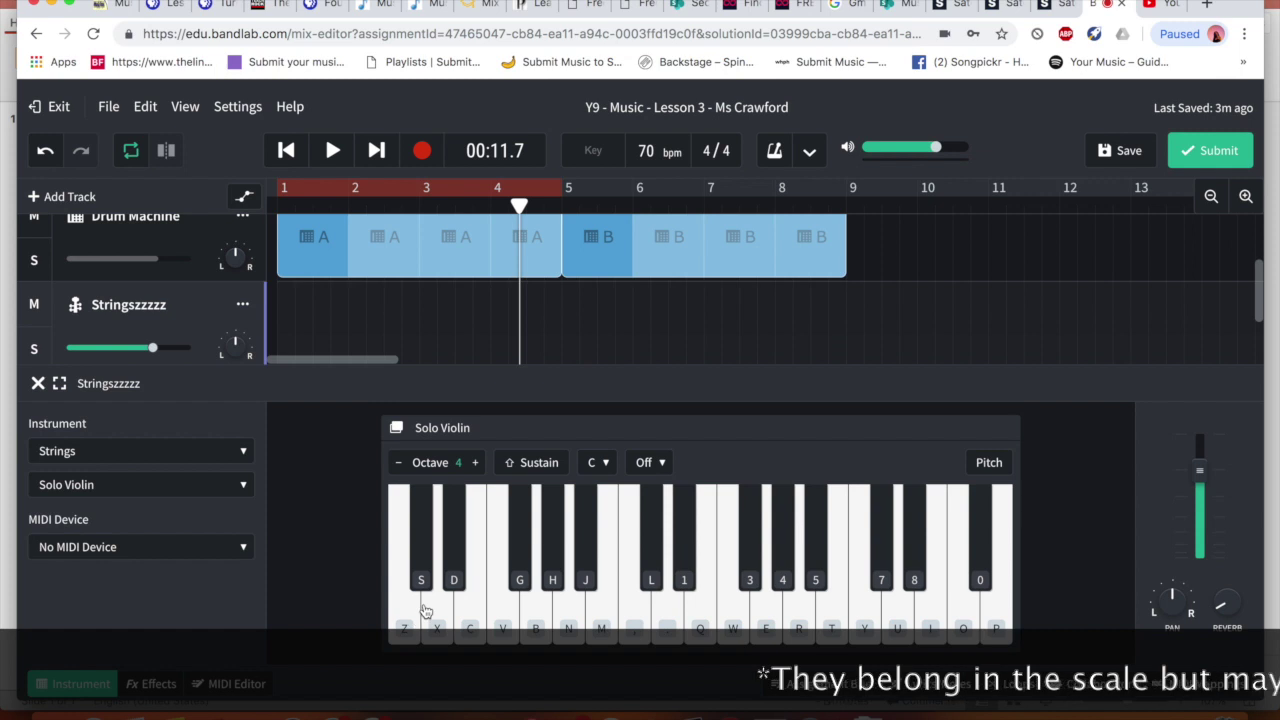
With playback paused, compare single violin notes and a short run, including the E key
{"action": "left_click", "coordinate": [476, 624]}
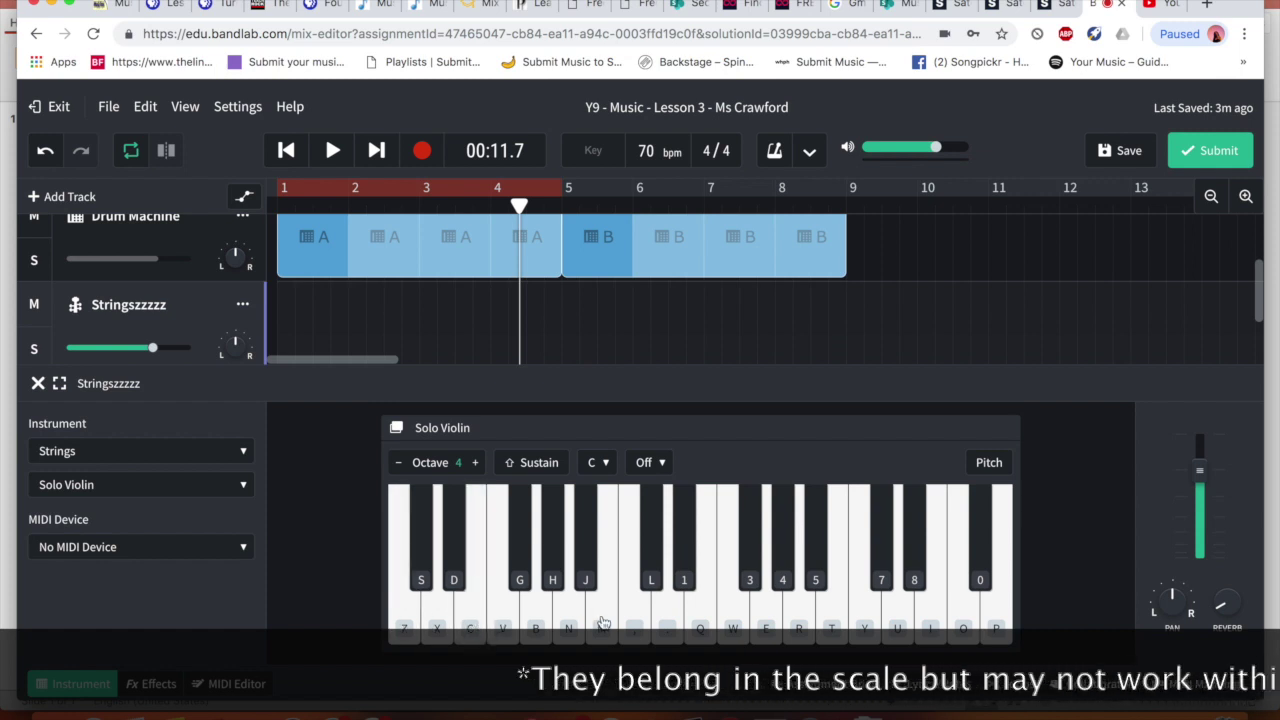
{"action": "left_click", "coordinate": [403, 617]}
{"action": "left_click", "coordinate": [437, 620]}
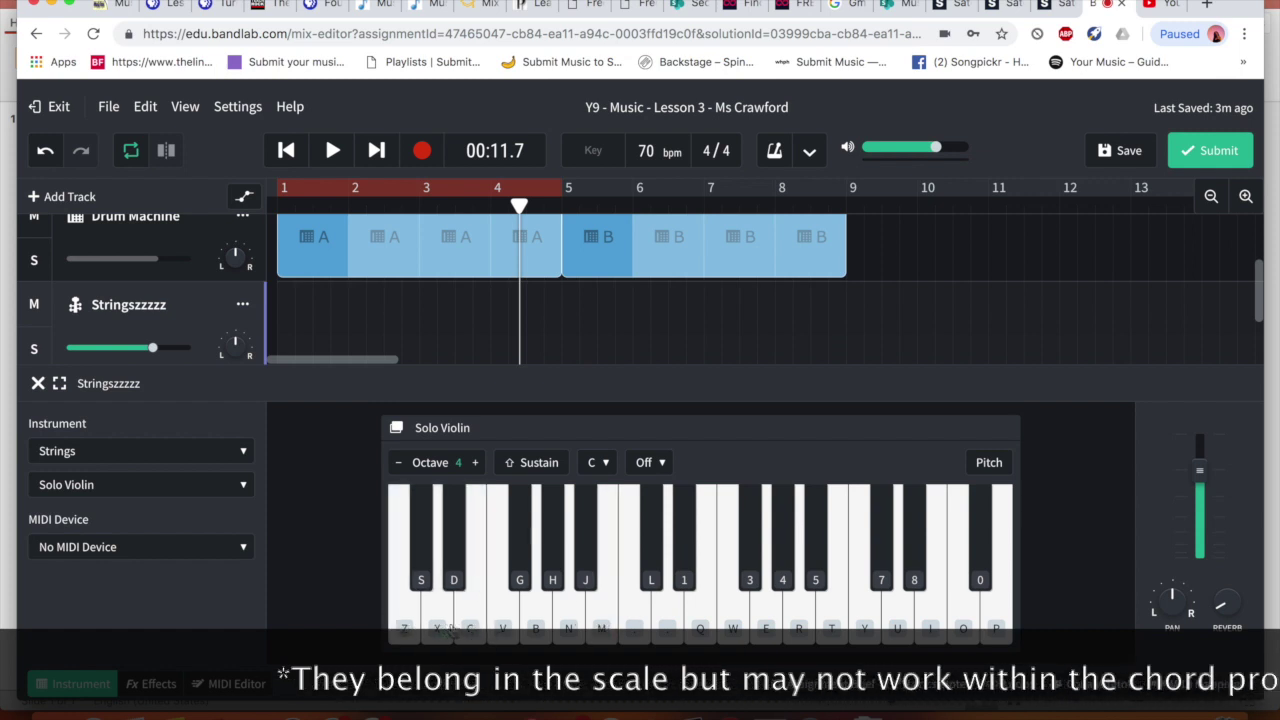
{"action": "left_click", "coordinate": [633, 626]}
{"action": "key", "text": "e"}
{"action": "left_click", "coordinate": [572, 622]}
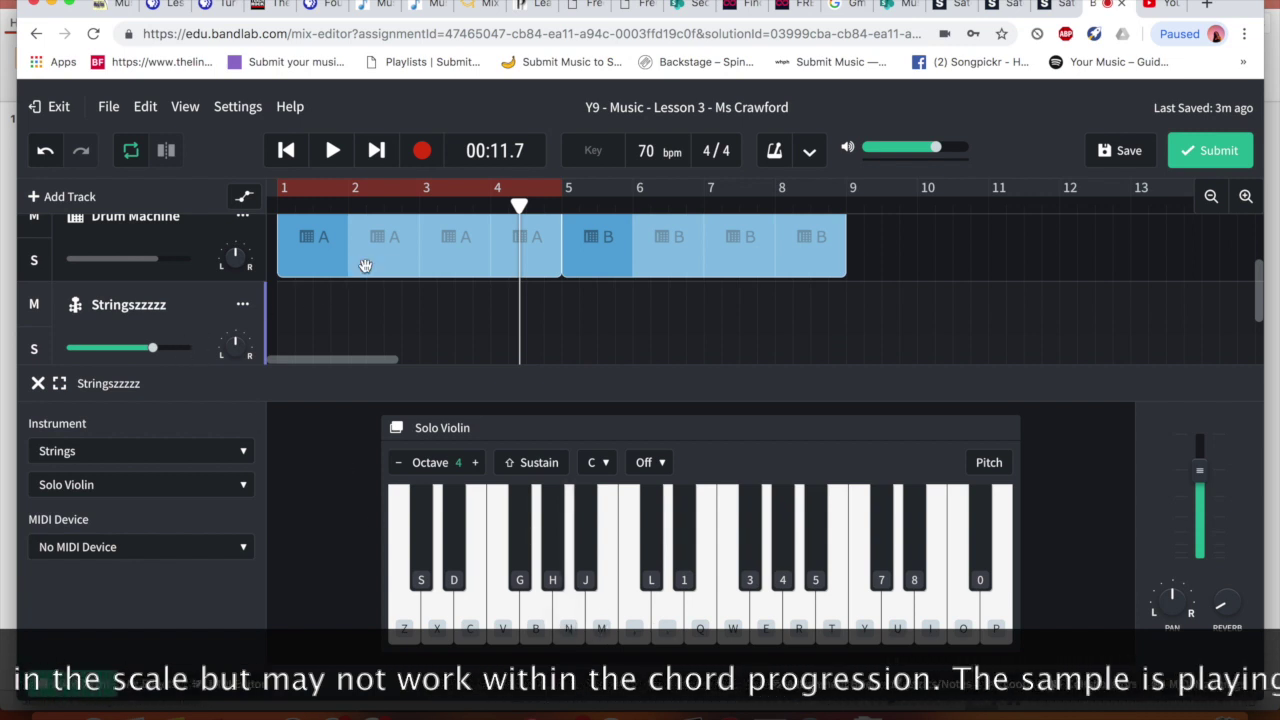
{"action": "left_click", "coordinate": [402, 630]}
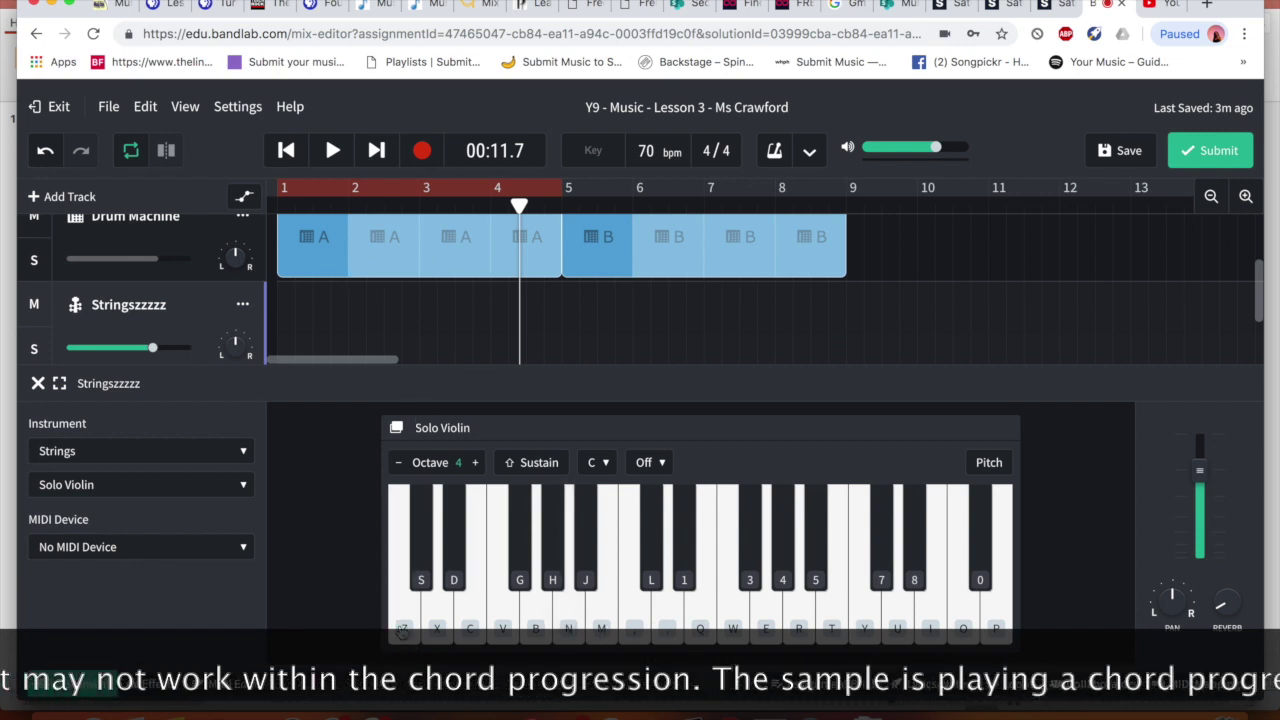
Play violin notes along with the backing from the beginning once more, then stop
{"action": "left_click", "coordinate": [292, 154]}
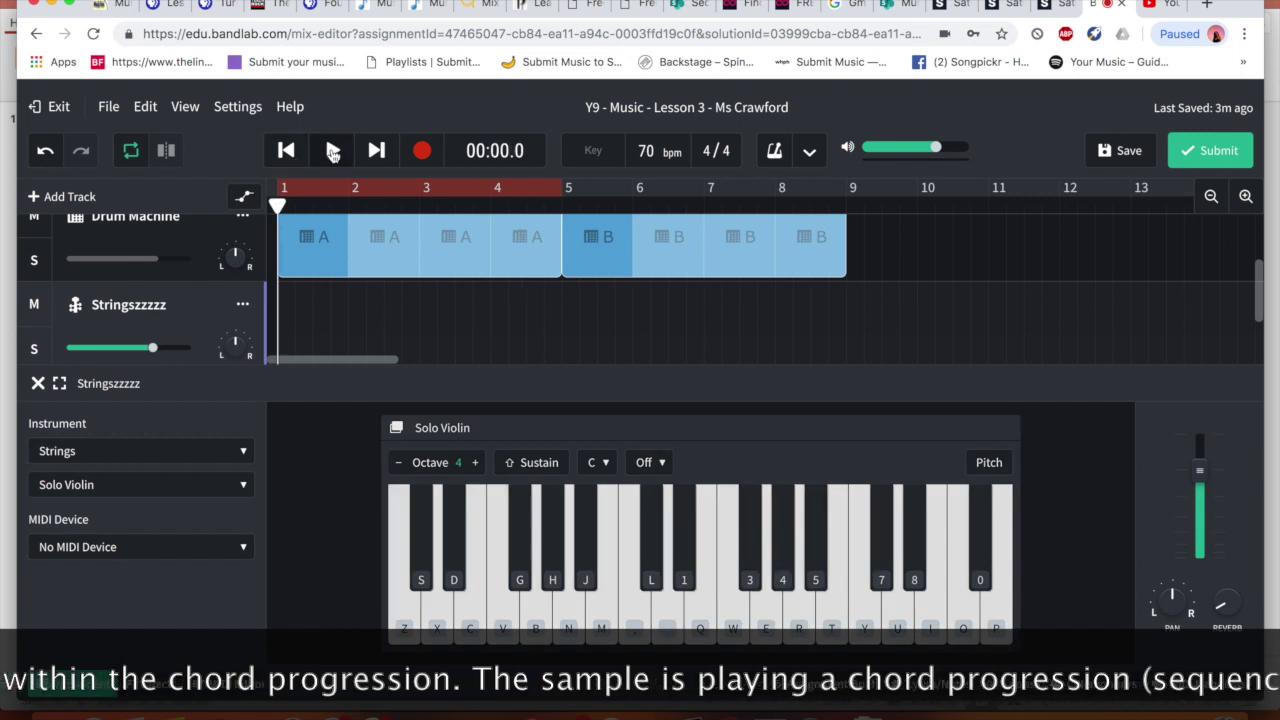
{"action": "left_click", "coordinate": [332, 150]}
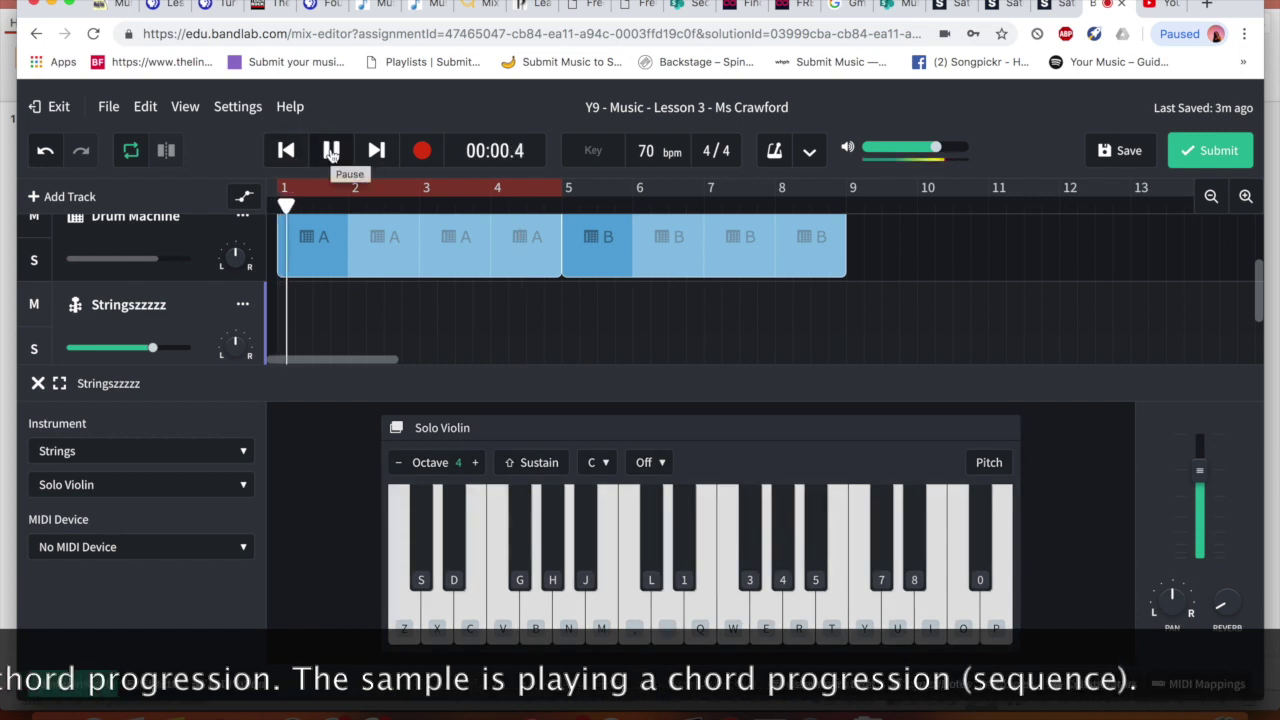
{"action": "left_click", "coordinate": [403, 610]}
{"action": "left_click", "coordinate": [403, 610]}
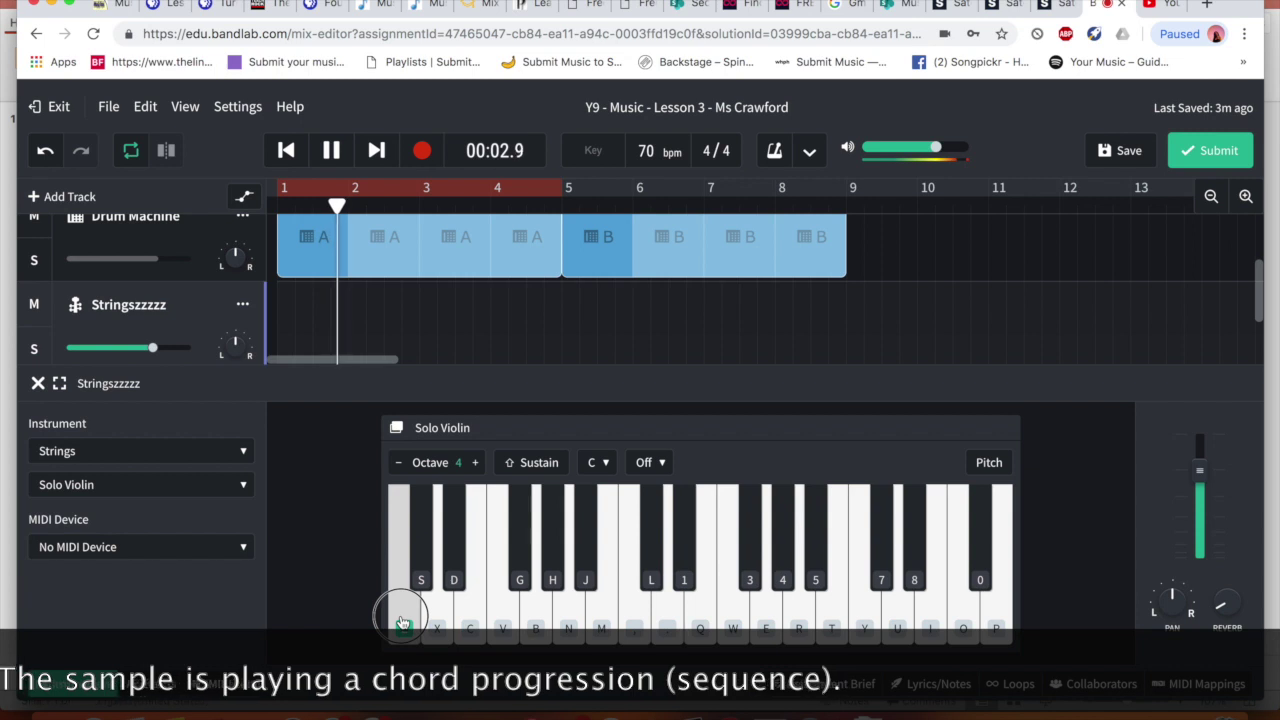
{"action": "left_click", "coordinate": [536, 628]}
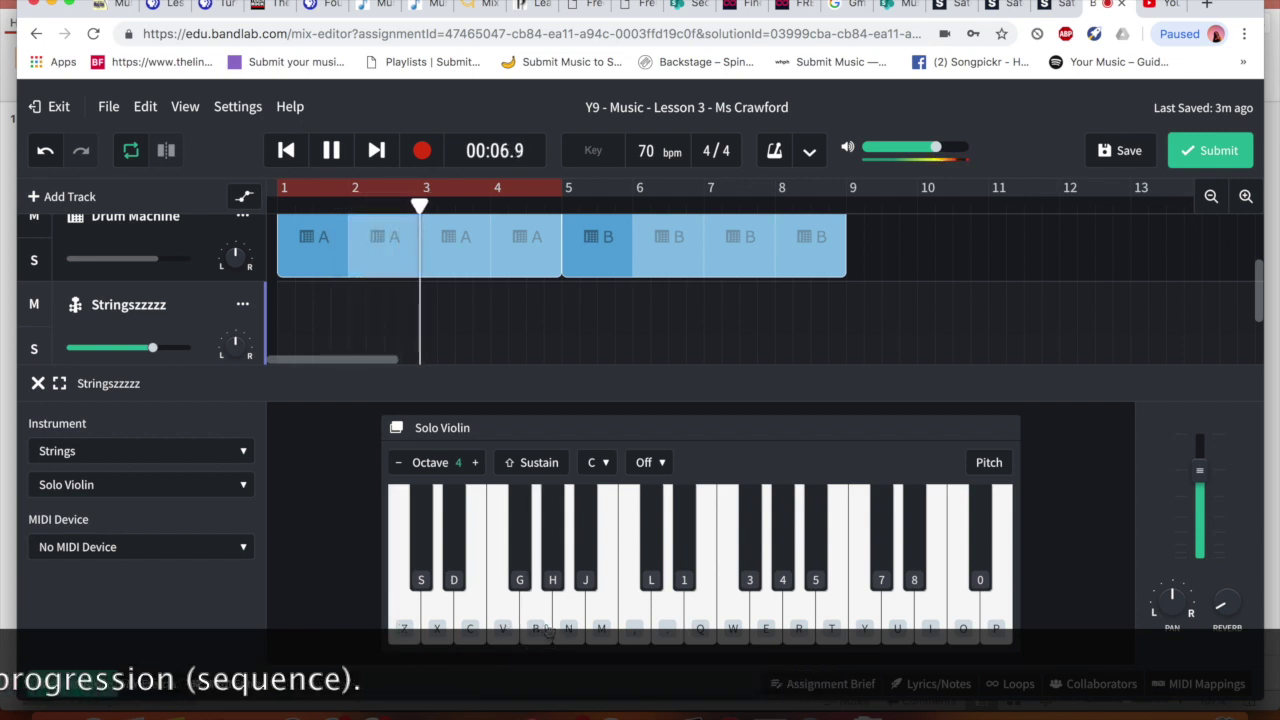
{"action": "left_click", "coordinate": [602, 627]}
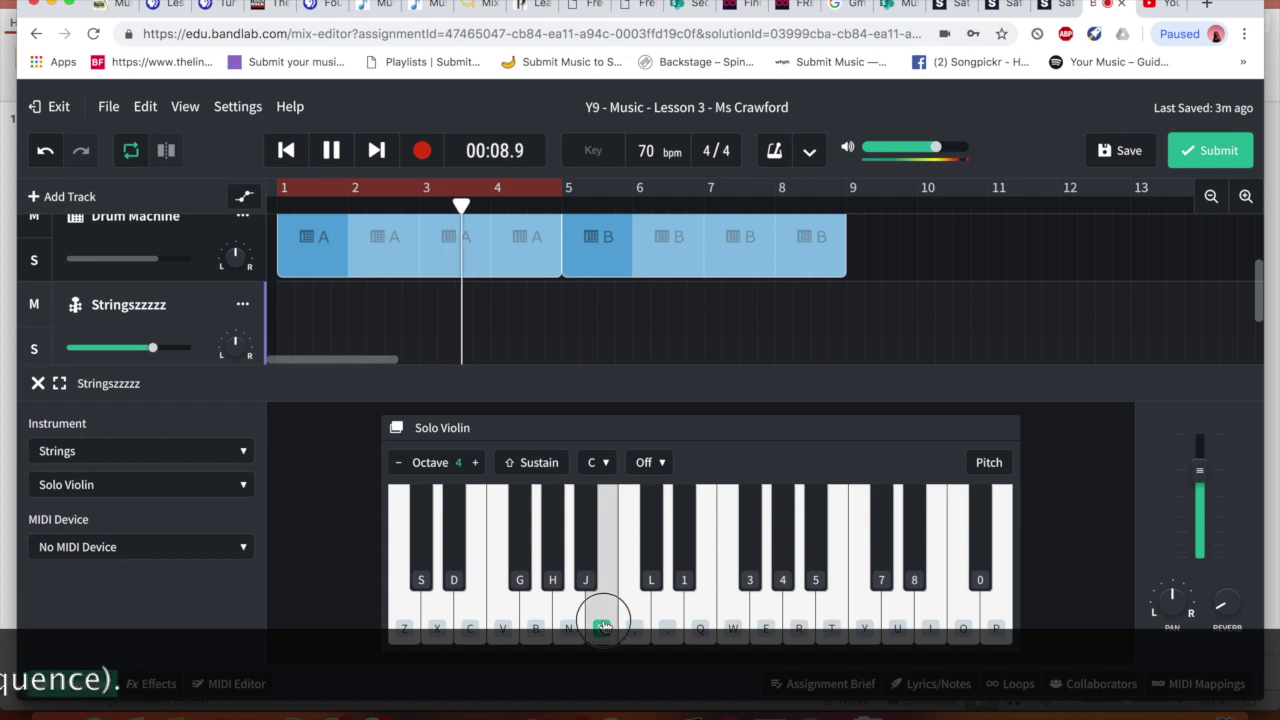
{"action": "left_click", "coordinate": [629, 625]}
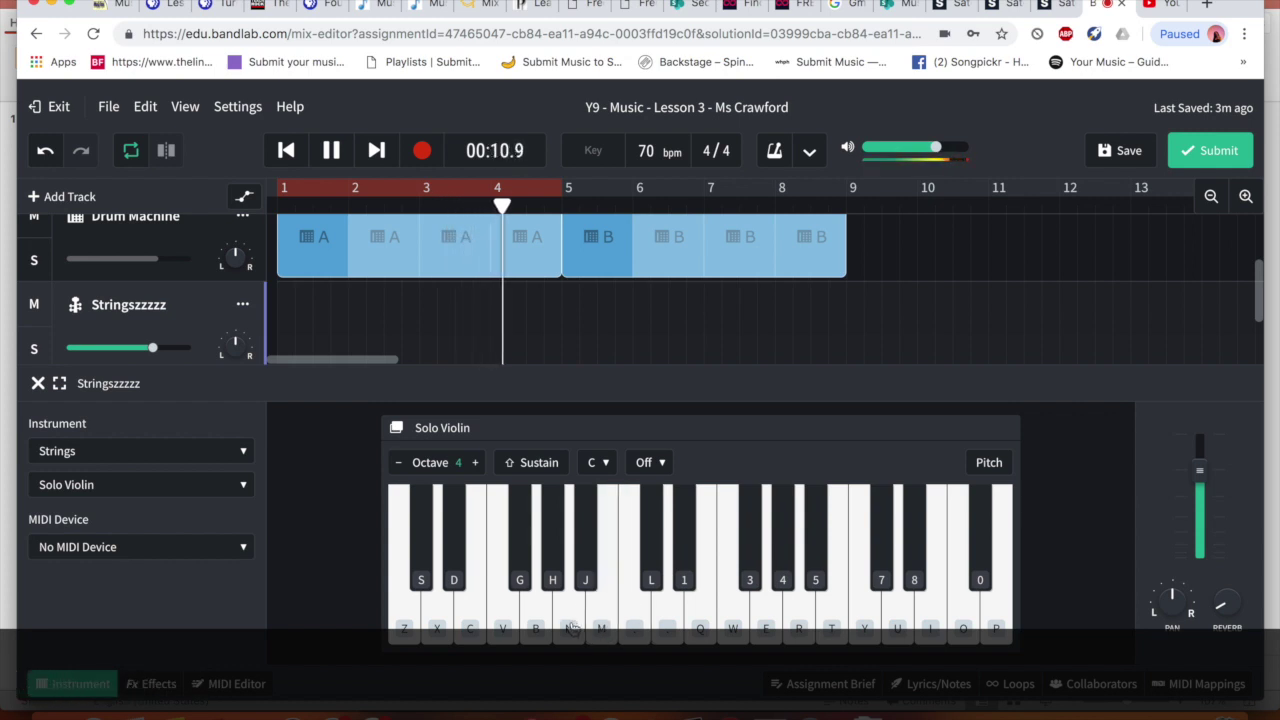
{"action": "left_click", "coordinate": [536, 625]}
{"action": "key", "text": "space"}
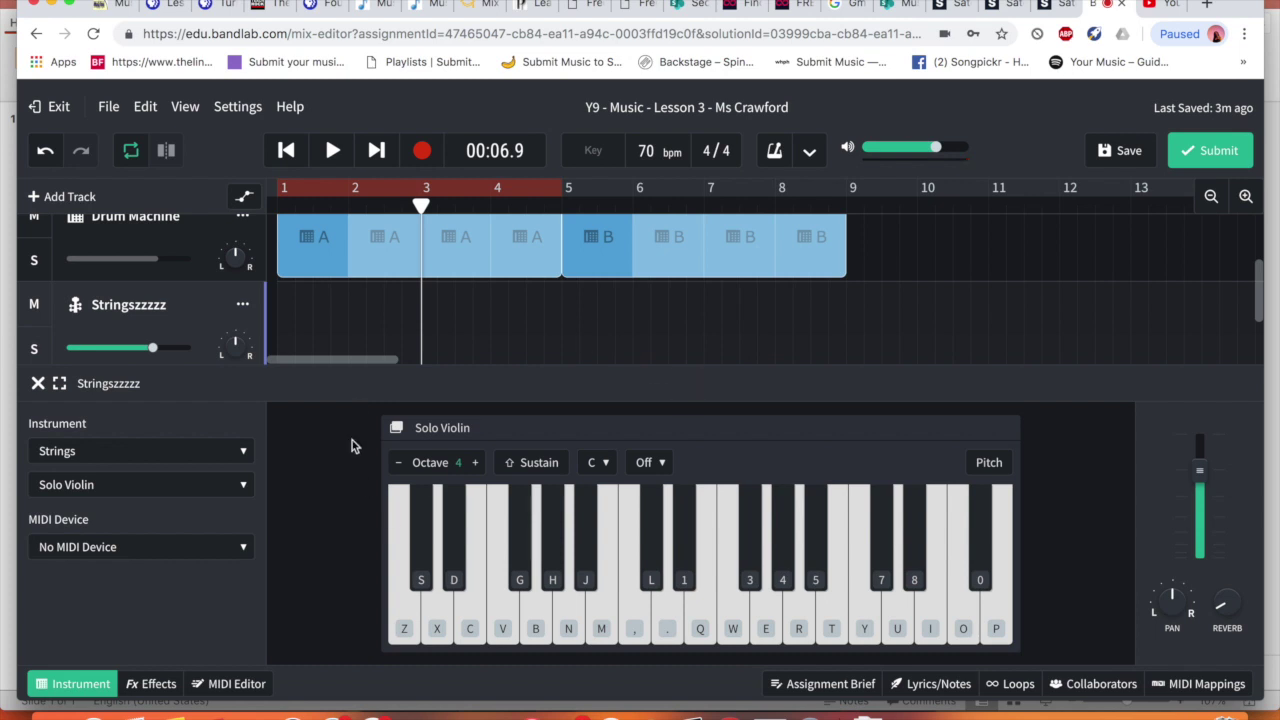
{"action": "left_click", "coordinate": [286, 152]}
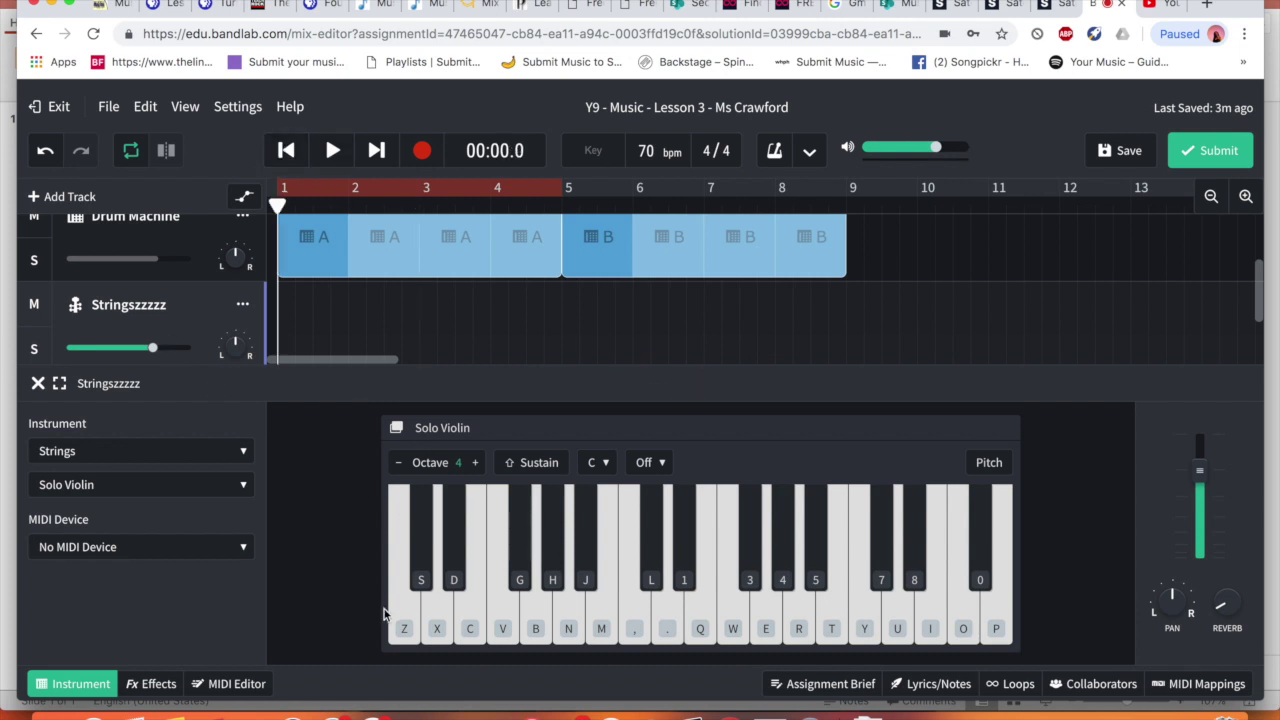
{"action": "left_click", "coordinate": [406, 632]}
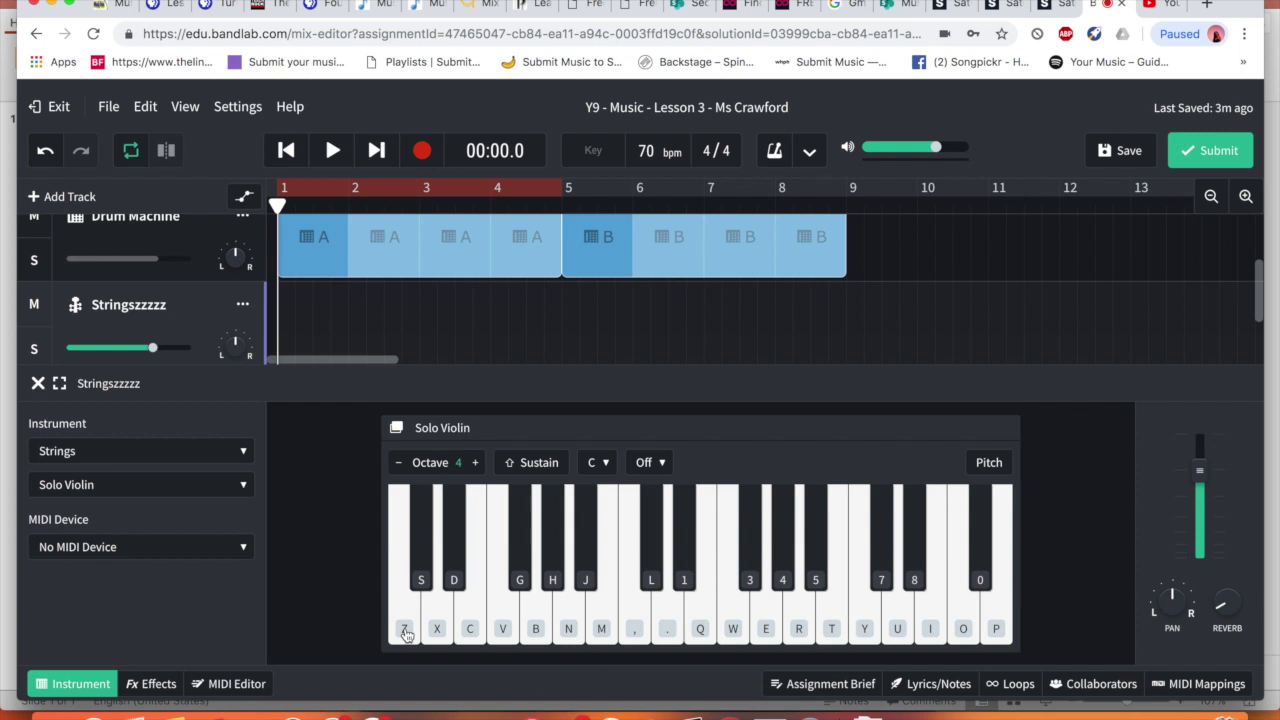
{"action": "left_click", "coordinate": [405, 633]}
{"action": "key", "text": "b"}
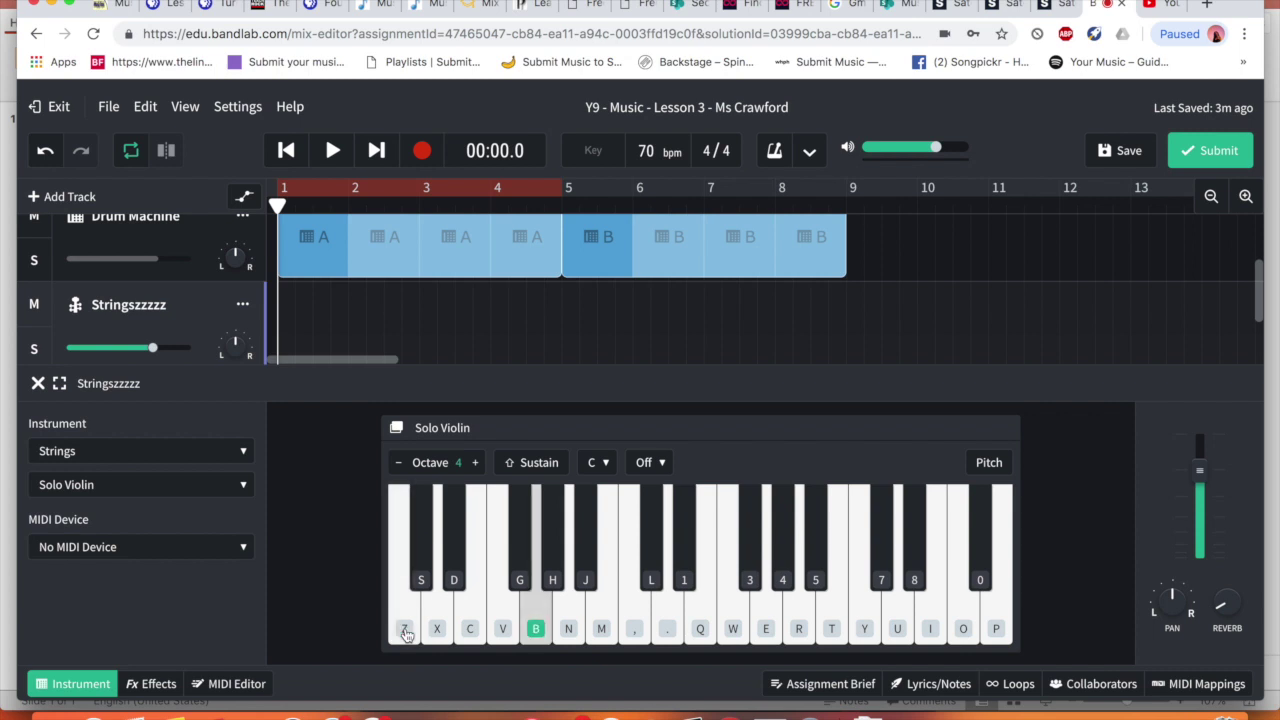
{"action": "left_click", "coordinate": [405, 633]}
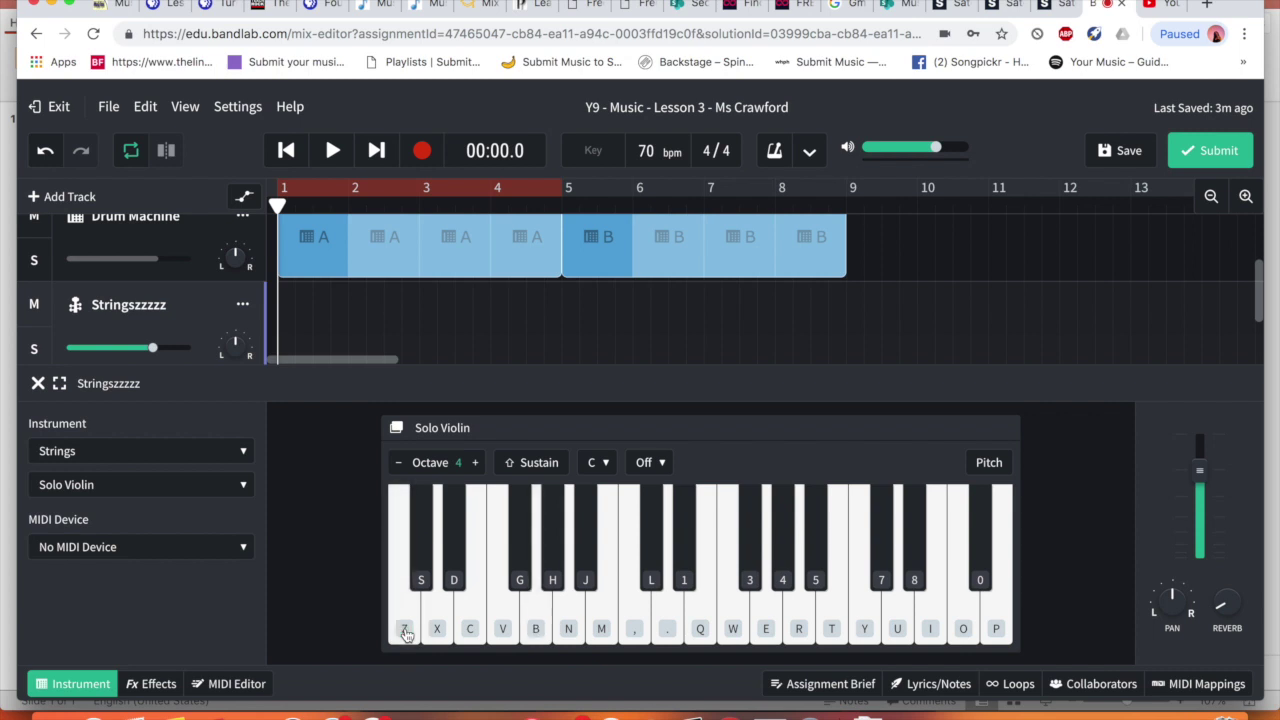
{"action": "key", "text": "v"}
{"action": "left_click", "coordinate": [405, 633]}
{"action": "key", "text": "b"}
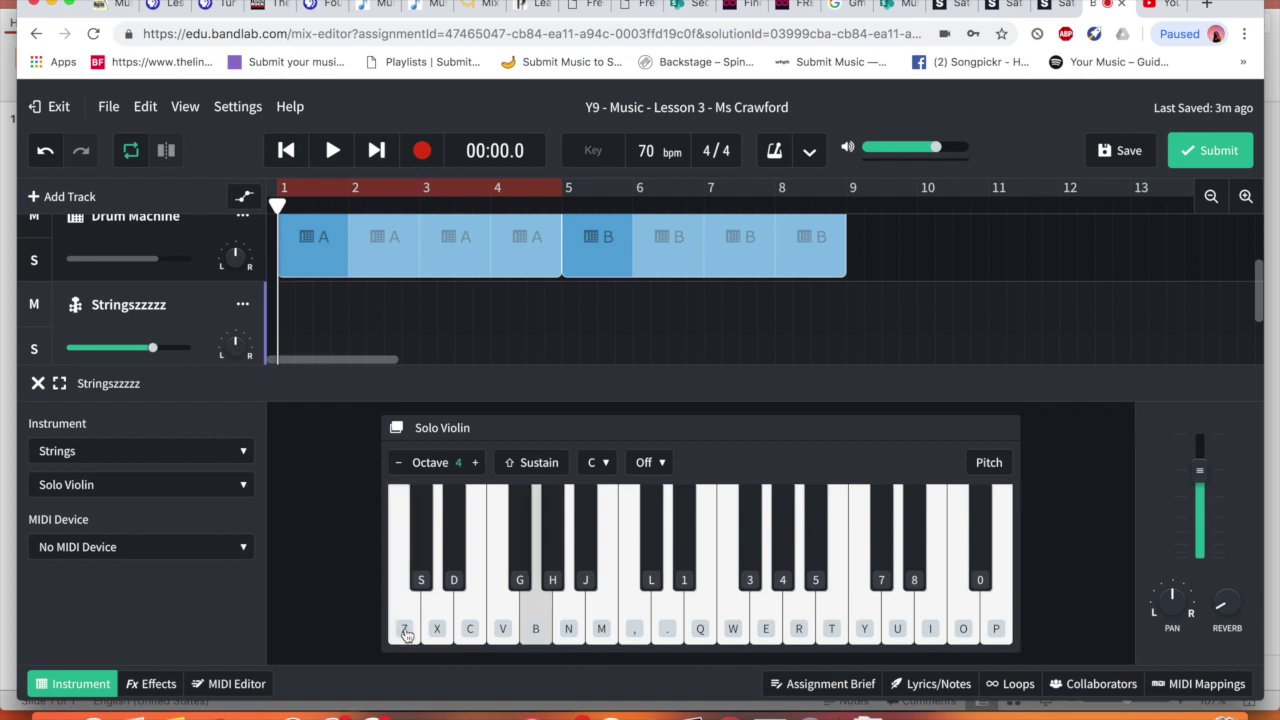
{"action": "left_click", "coordinate": [405, 633]}
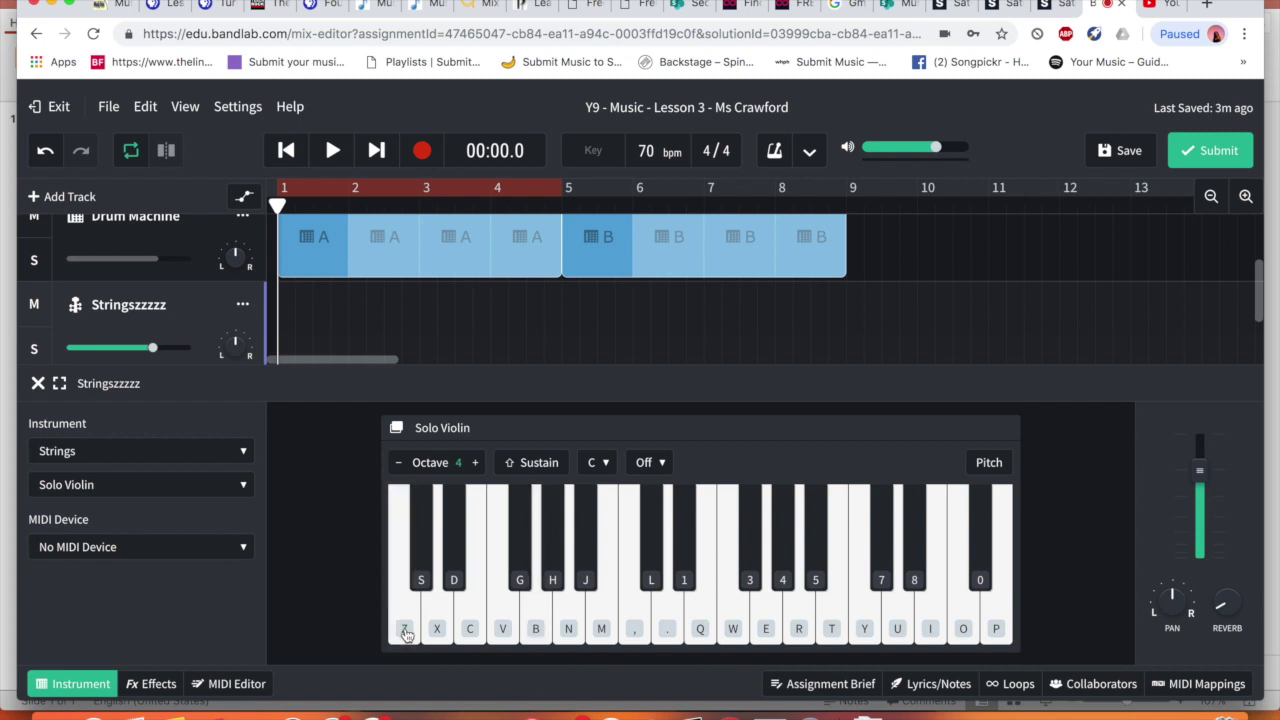
{"action": "key", "text": "v"}
{"action": "key", "text": "b"}
{"action": "left_click", "coordinate": [424, 153]}
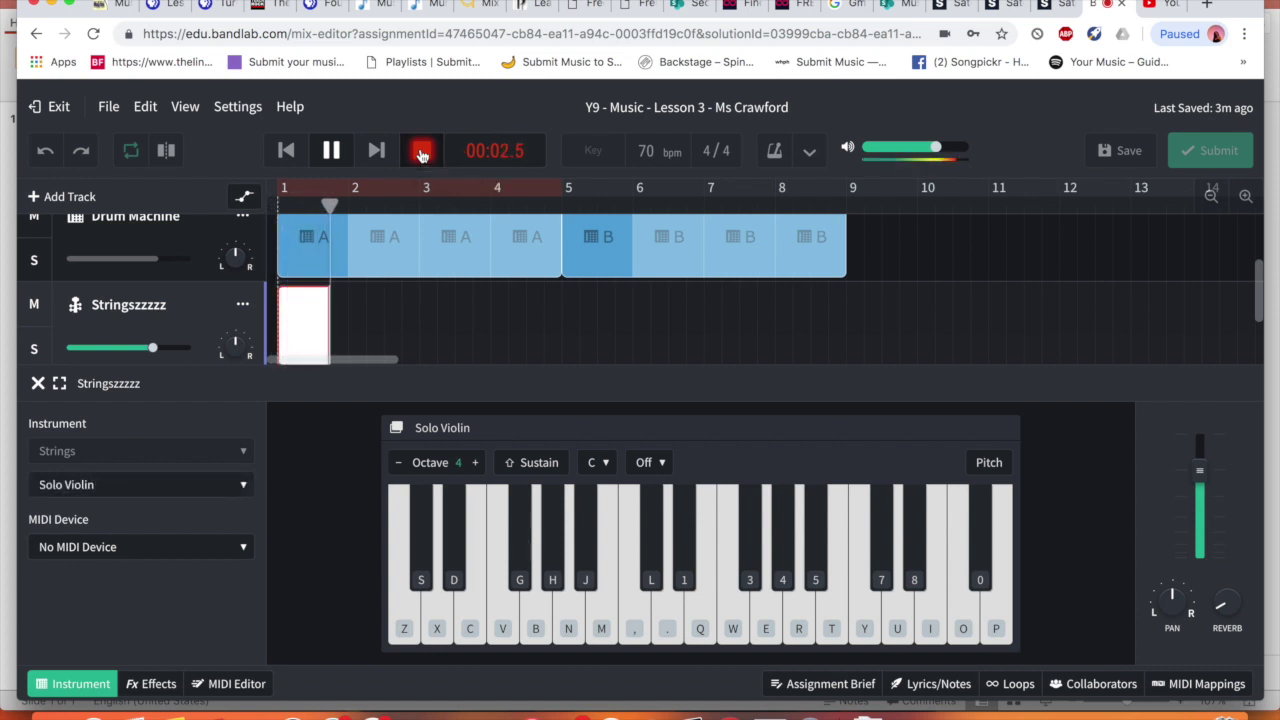
{"action": "key", "text": "space"}
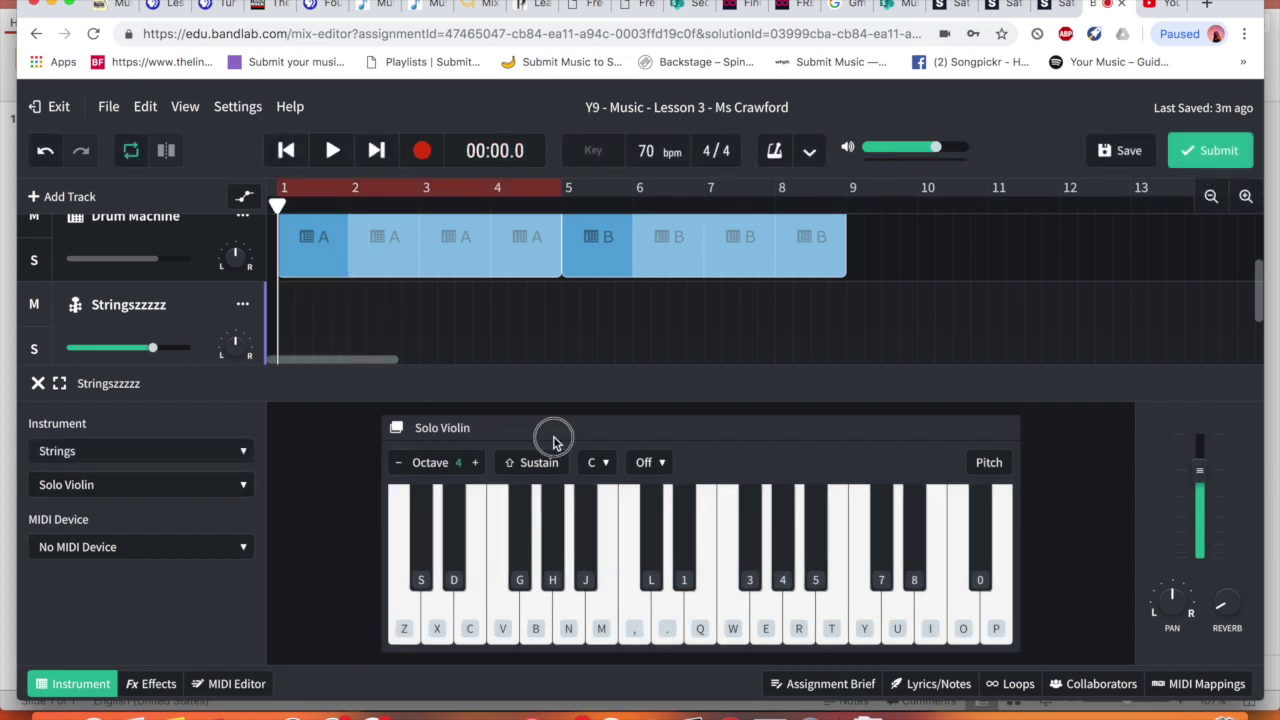
Record the violin melody with keys Z, B, N, Z, V, Z, B, Z, then stop recording
{"action": "left_click", "coordinate": [423, 153]}
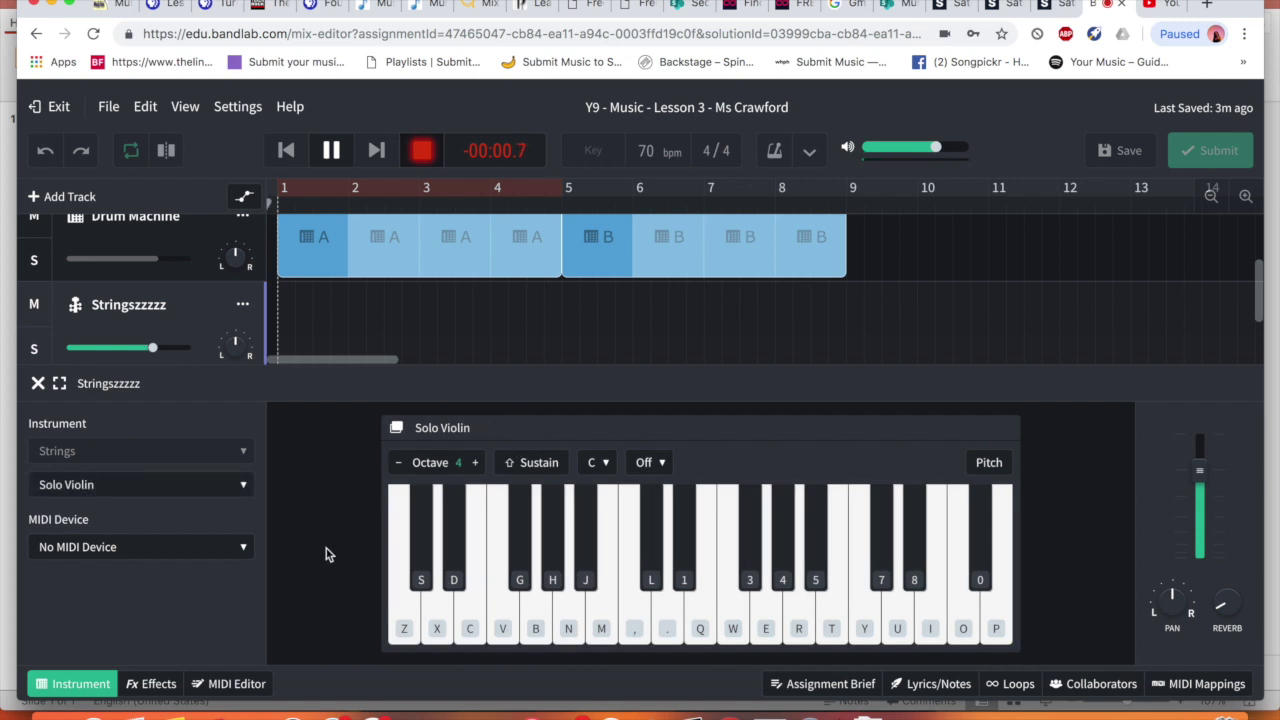
{"action": "key", "text": "z"}
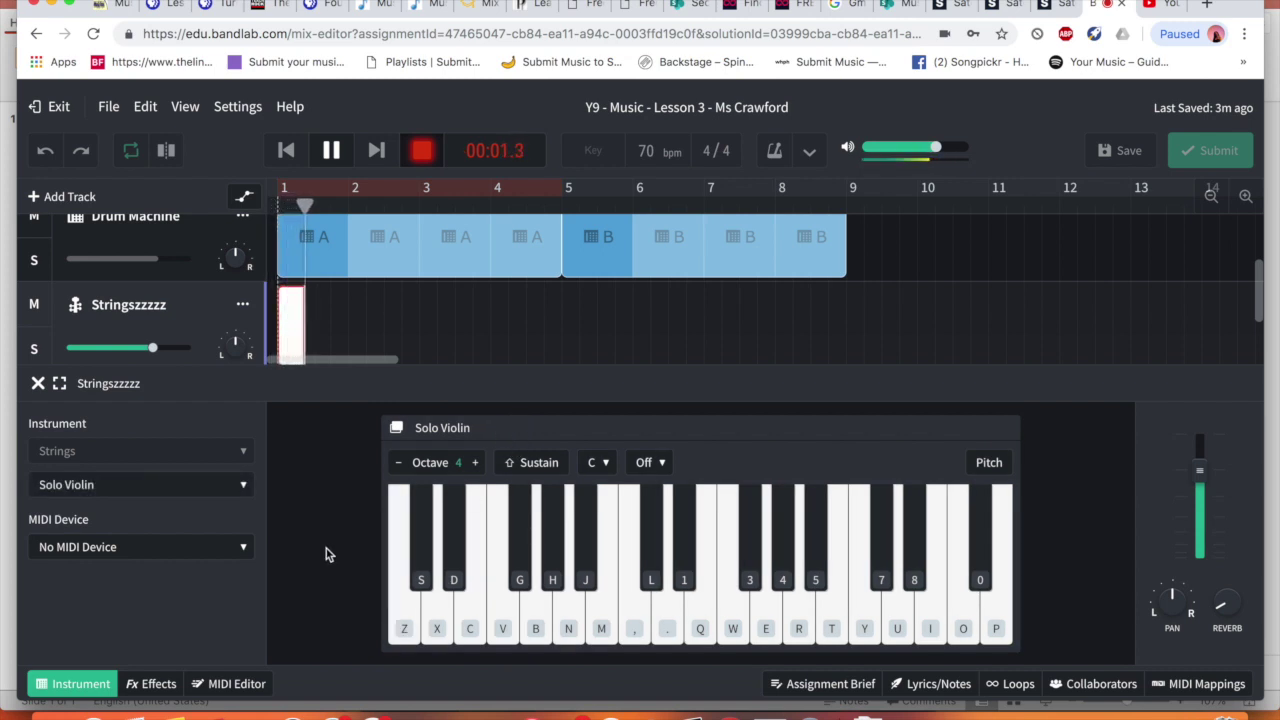
{"action": "key", "text": "b"}
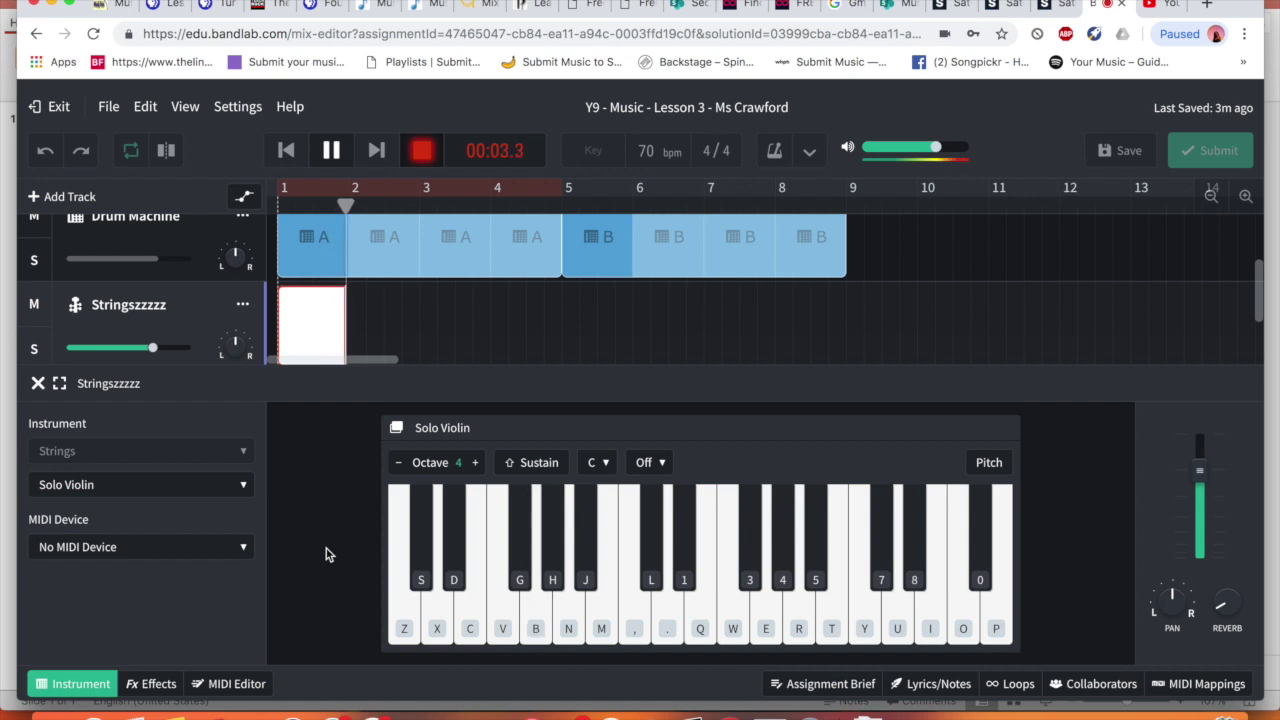
{"action": "key", "text": "n"}
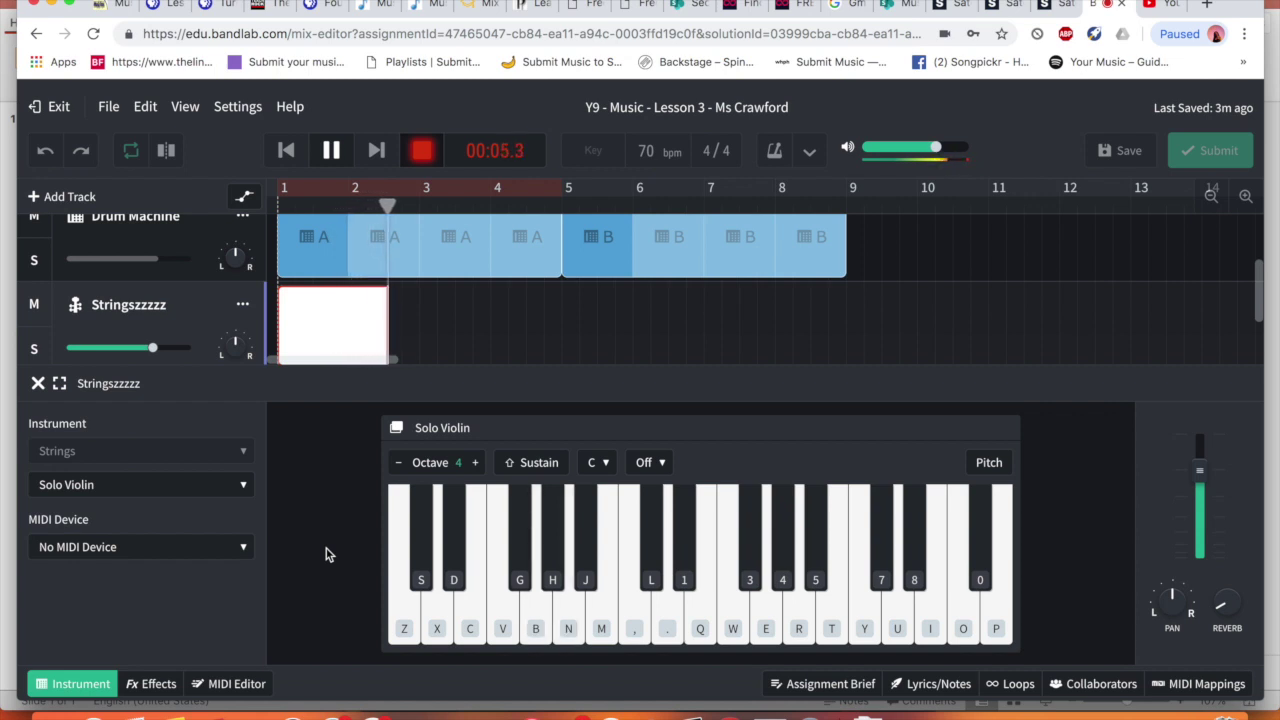
{"action": "key", "text": "z"}
{"action": "key", "text": "z"}
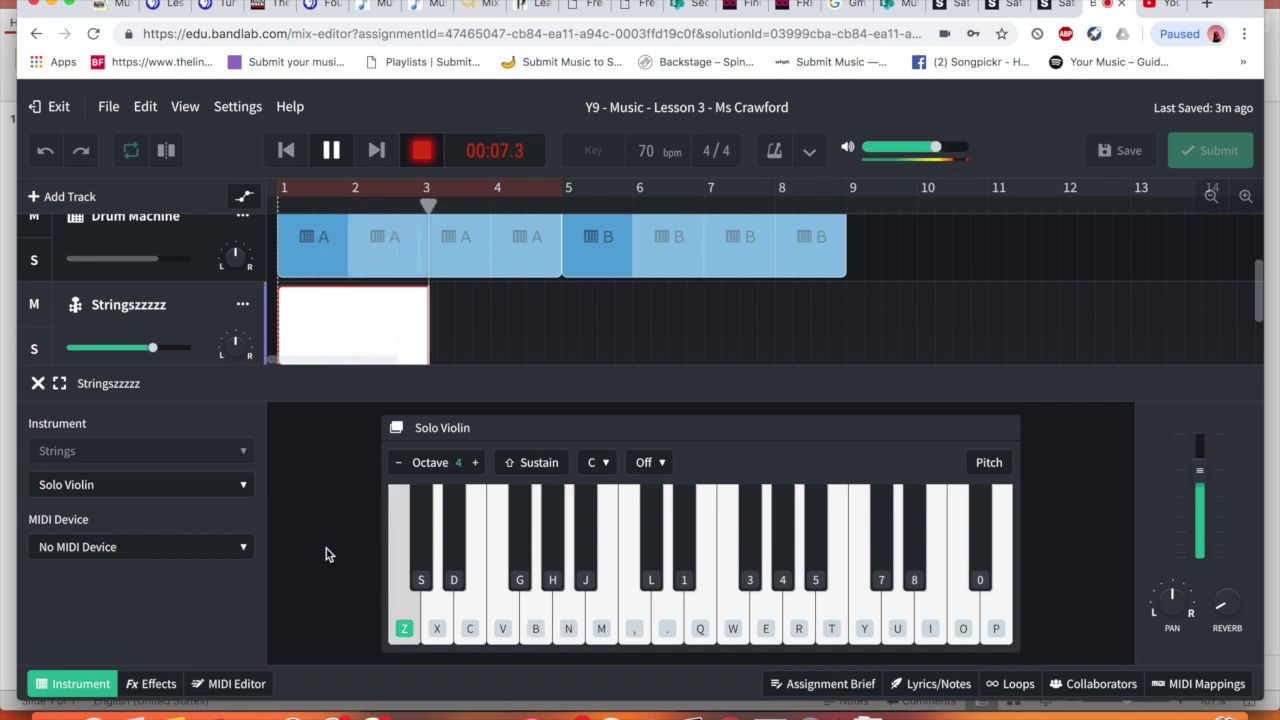
{"action": "key", "text": "v"}
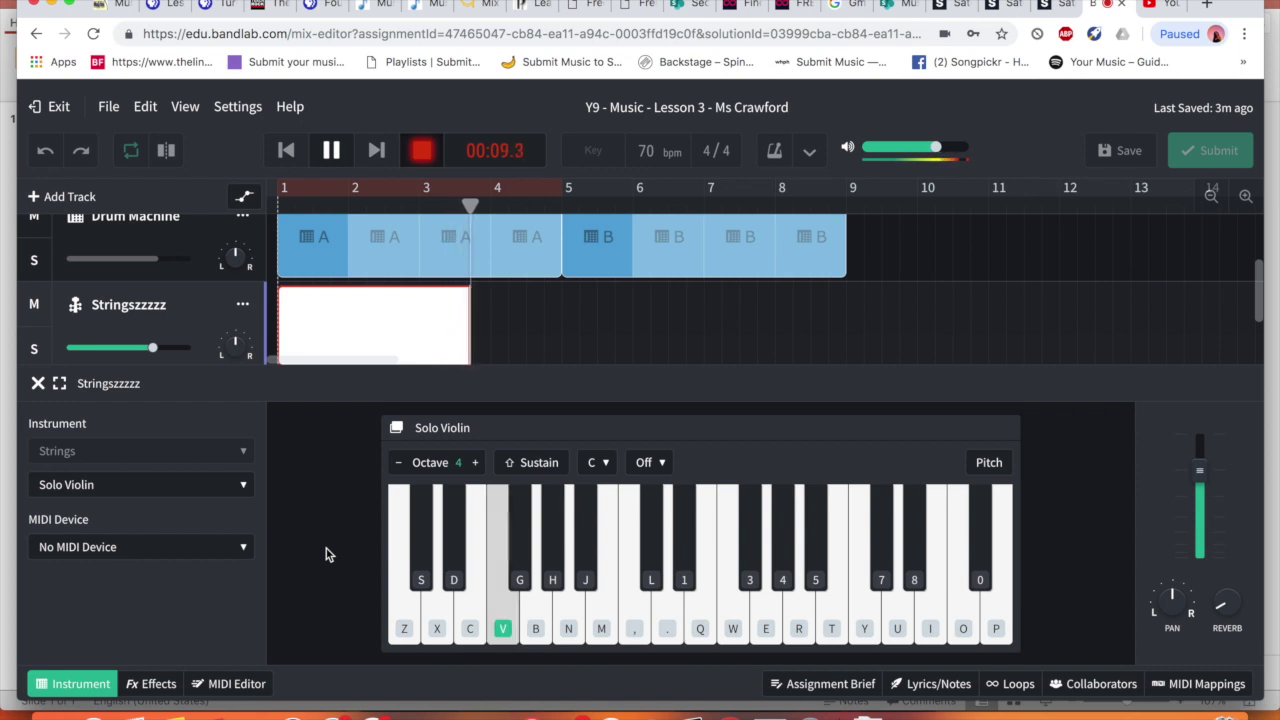
{"action": "key", "text": "z"}
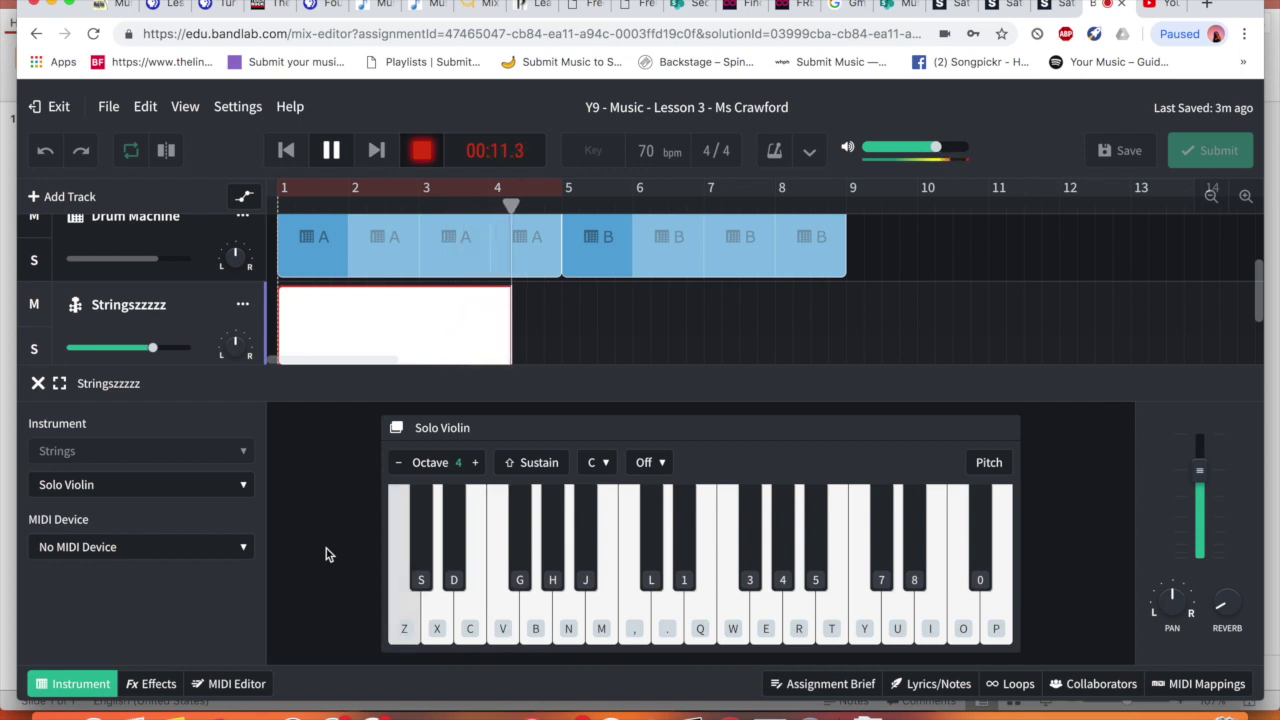
{"action": "key", "text": "b"}
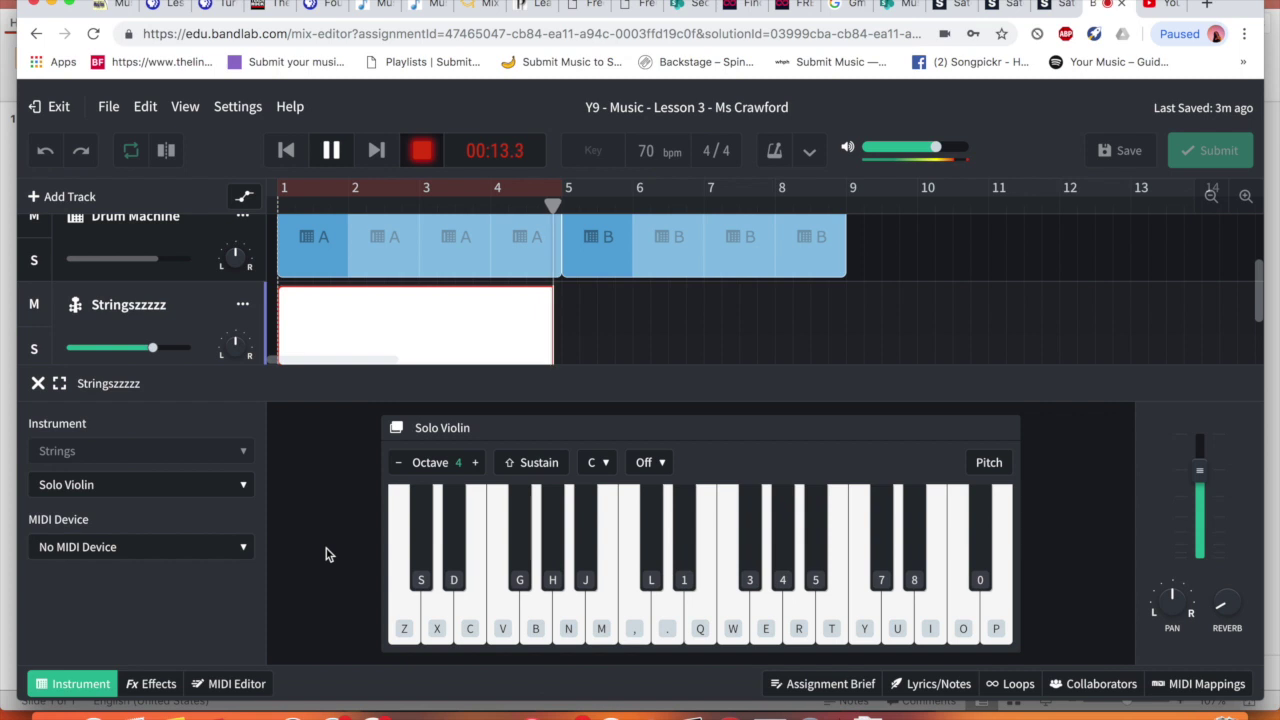
{"action": "key", "text": "z"}
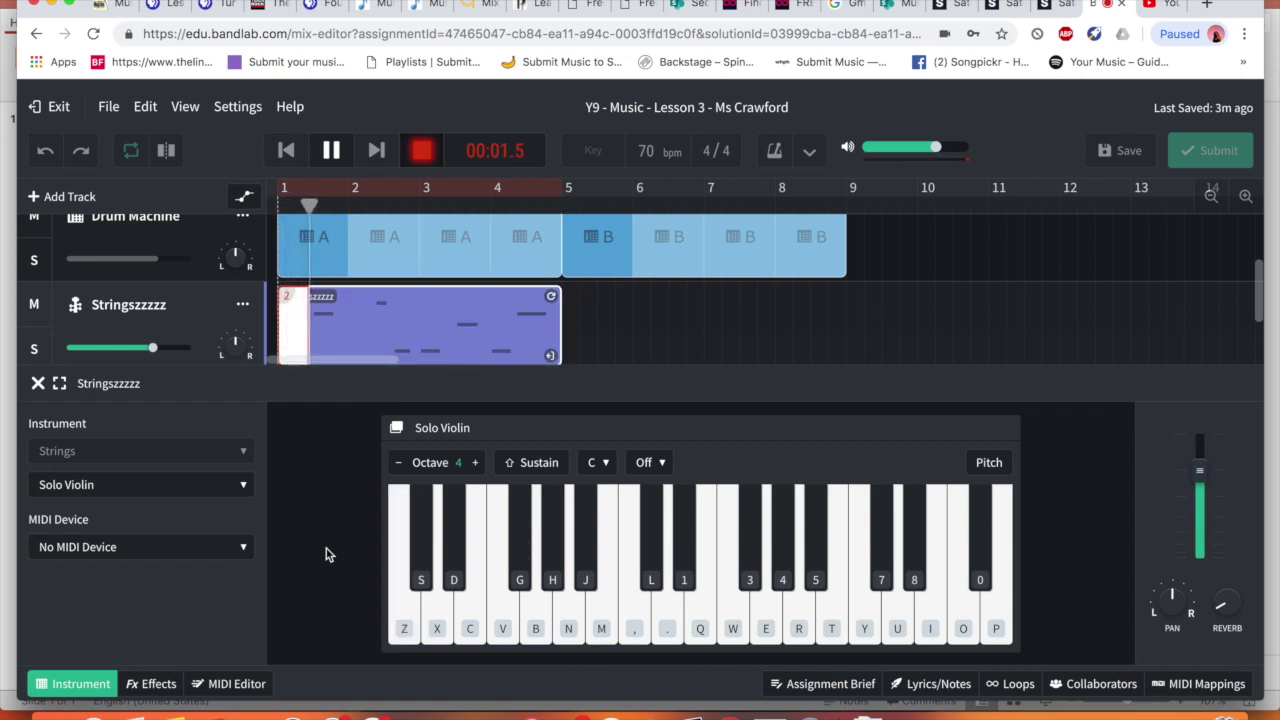
{"action": "key", "text": "space"}
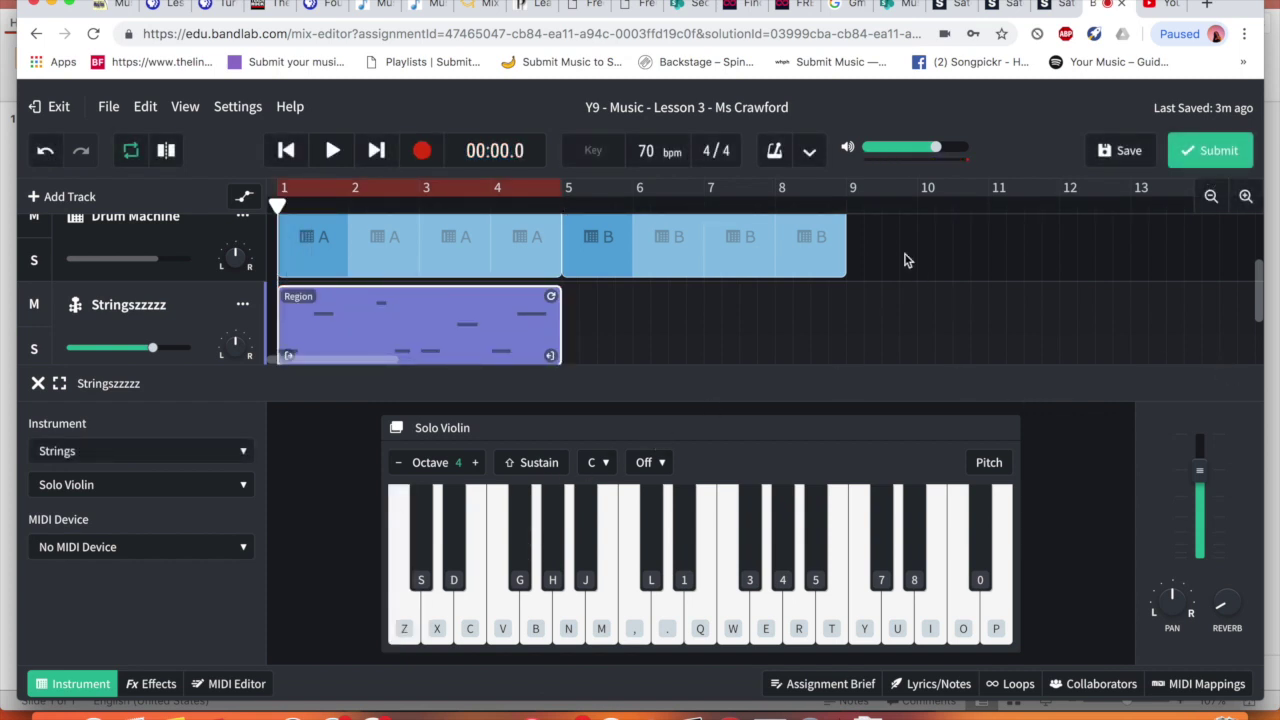
Close the violin keyboard panel and play the piano, drums and violin together
{"action": "left_click", "coordinate": [38, 384]}
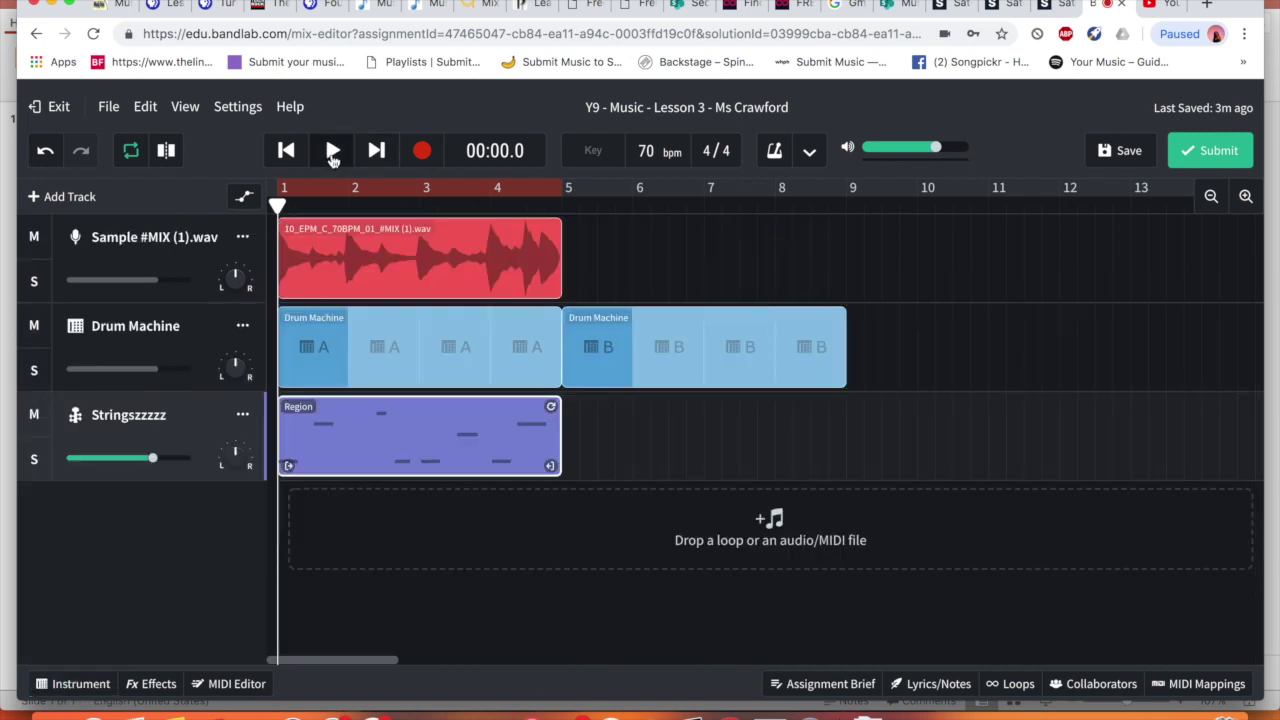
{"action": "left_click", "coordinate": [333, 151]}
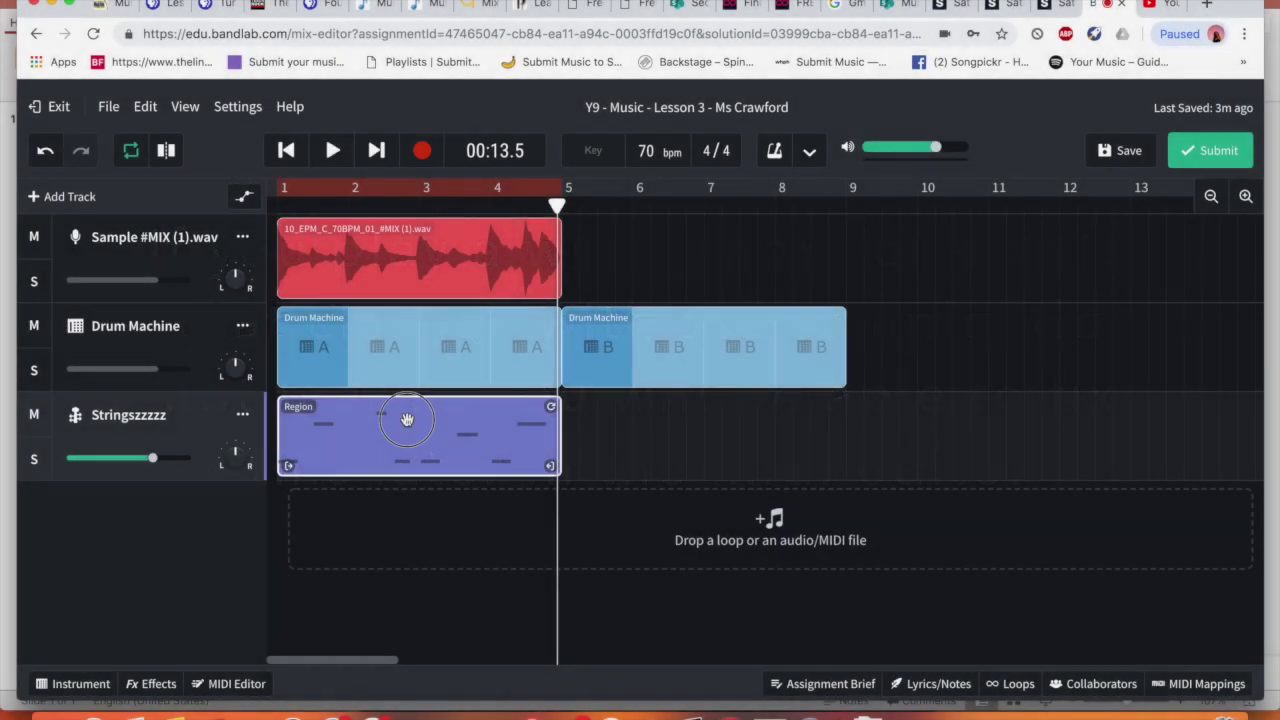
Open the violin region's recorded notes in the MIDI Editor
{"action": "key", "text": "e"}
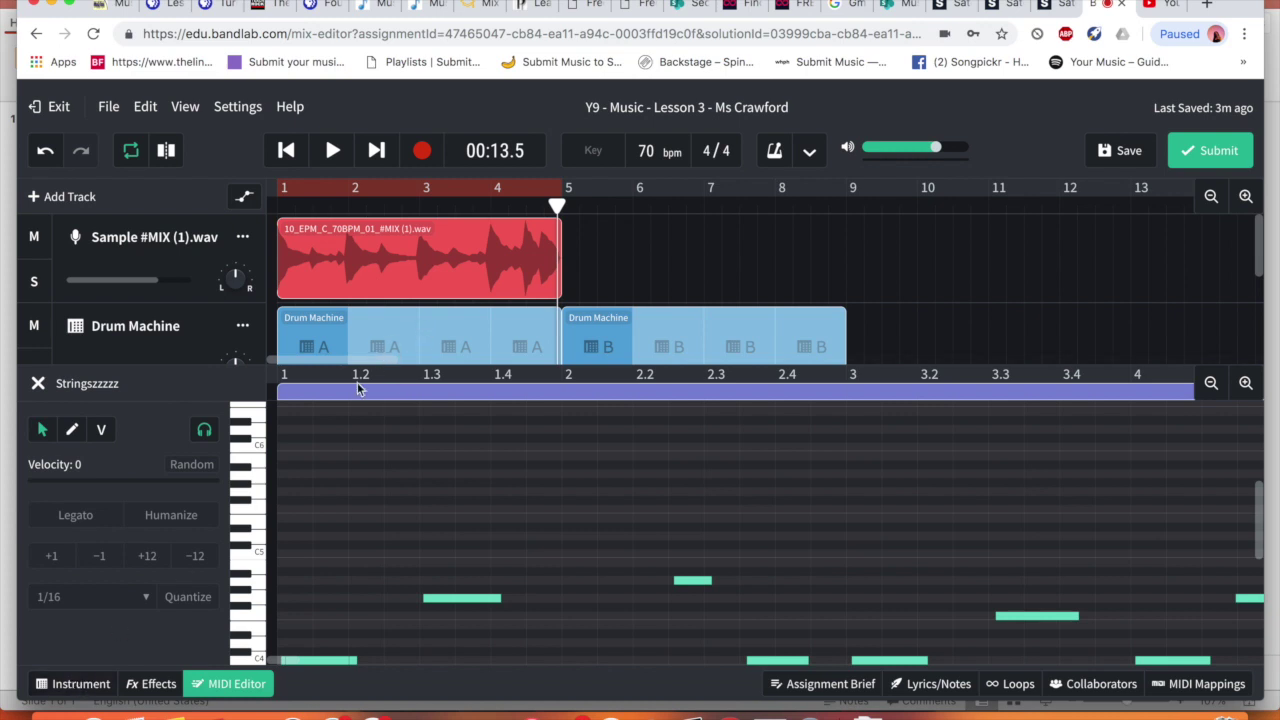
{"action": "left_click", "coordinate": [40, 385]}
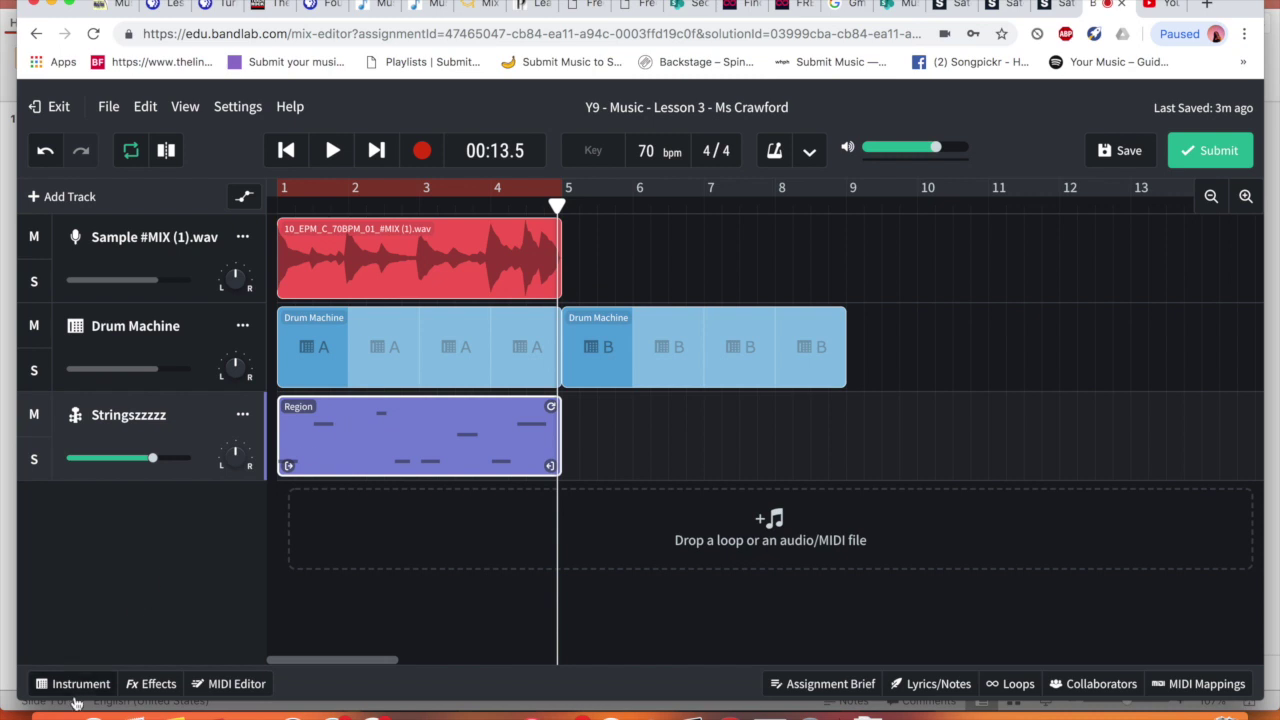
{"action": "left_click", "coordinate": [79, 686]}
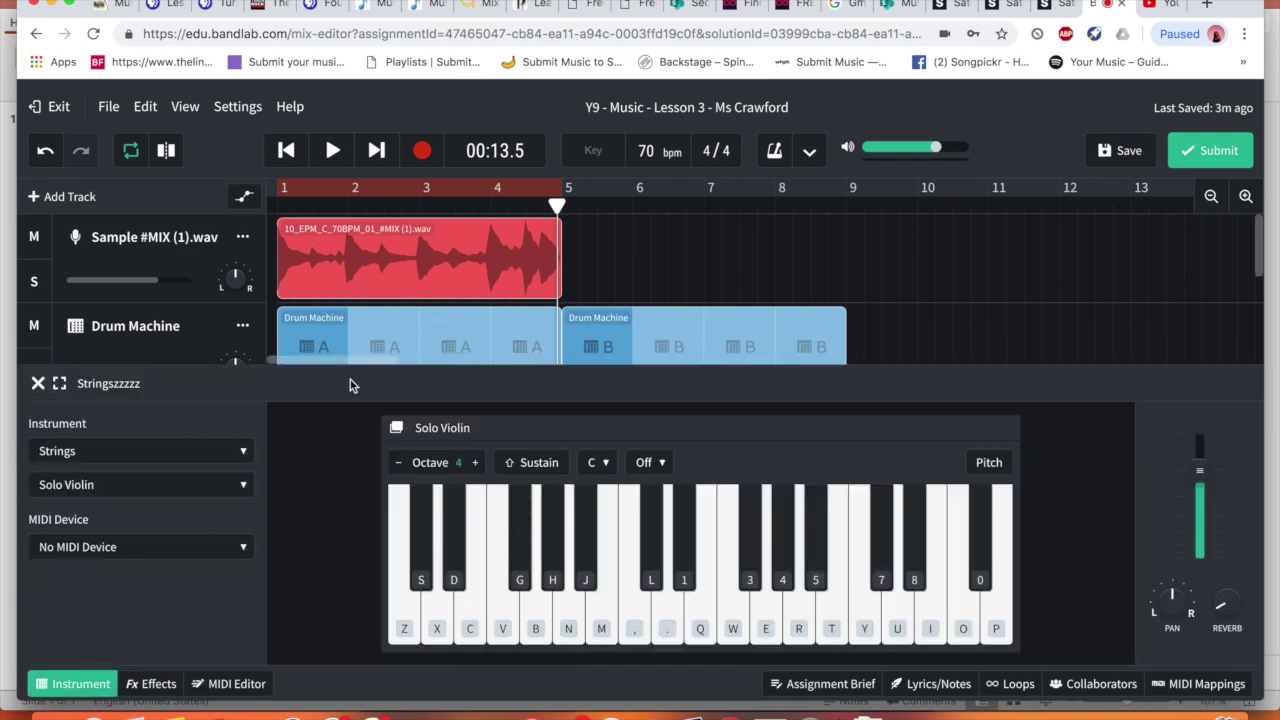
{"action": "left_click", "coordinate": [38, 385]}
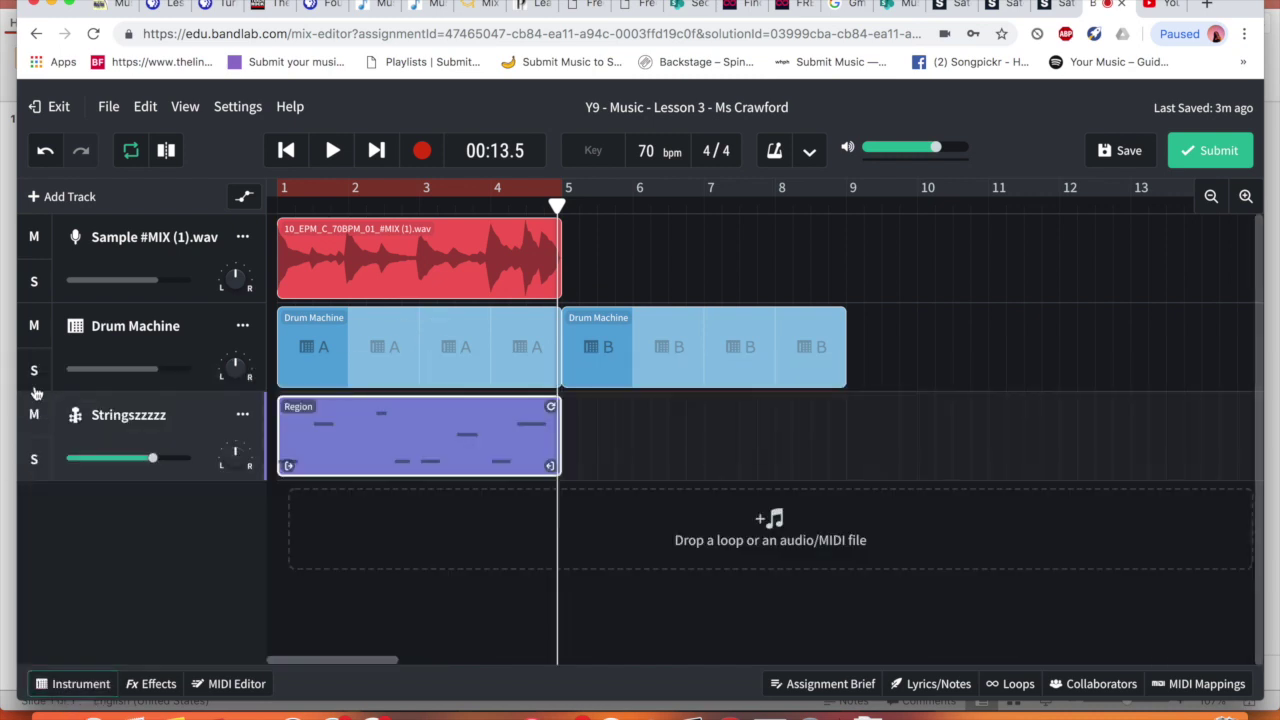
{"action": "double_click", "coordinate": [373, 439]}
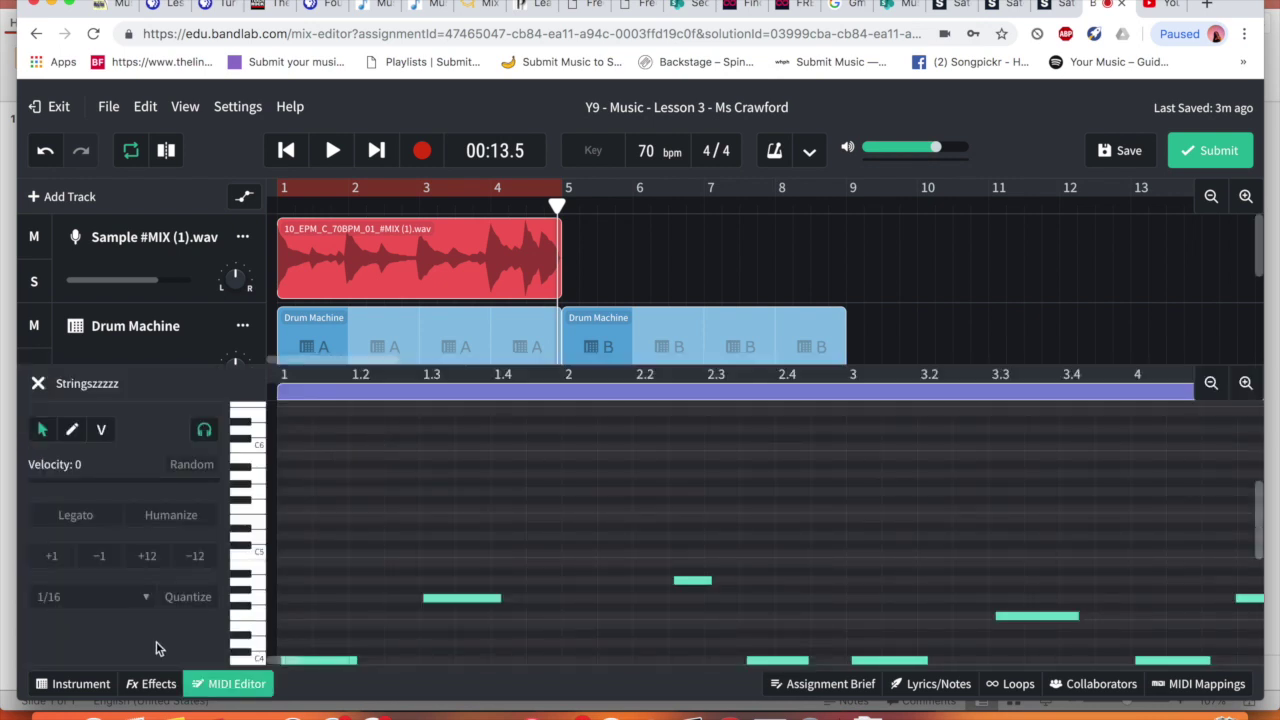
{"action": "left_click", "coordinate": [75, 686]}
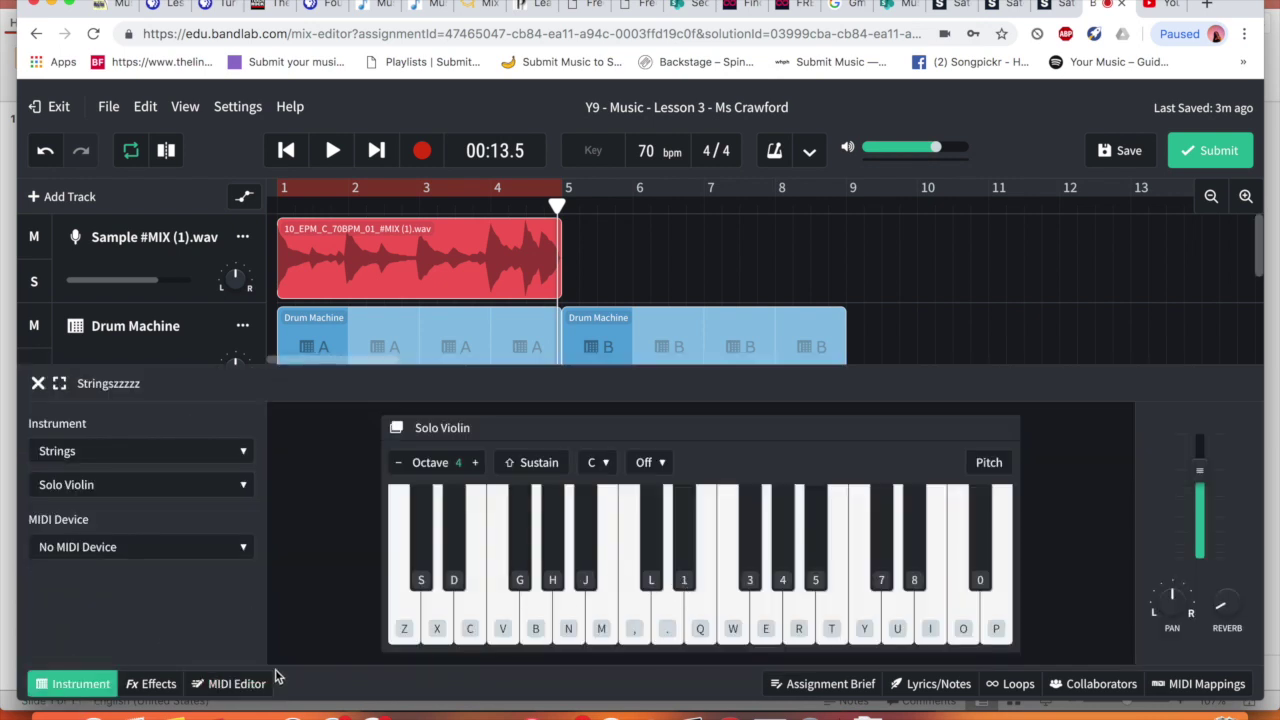
{"action": "left_click", "coordinate": [238, 684]}
{"action": "scroll", "coordinate": [645, 605], "scroll_direction": "down", "scroll_amount": 3}
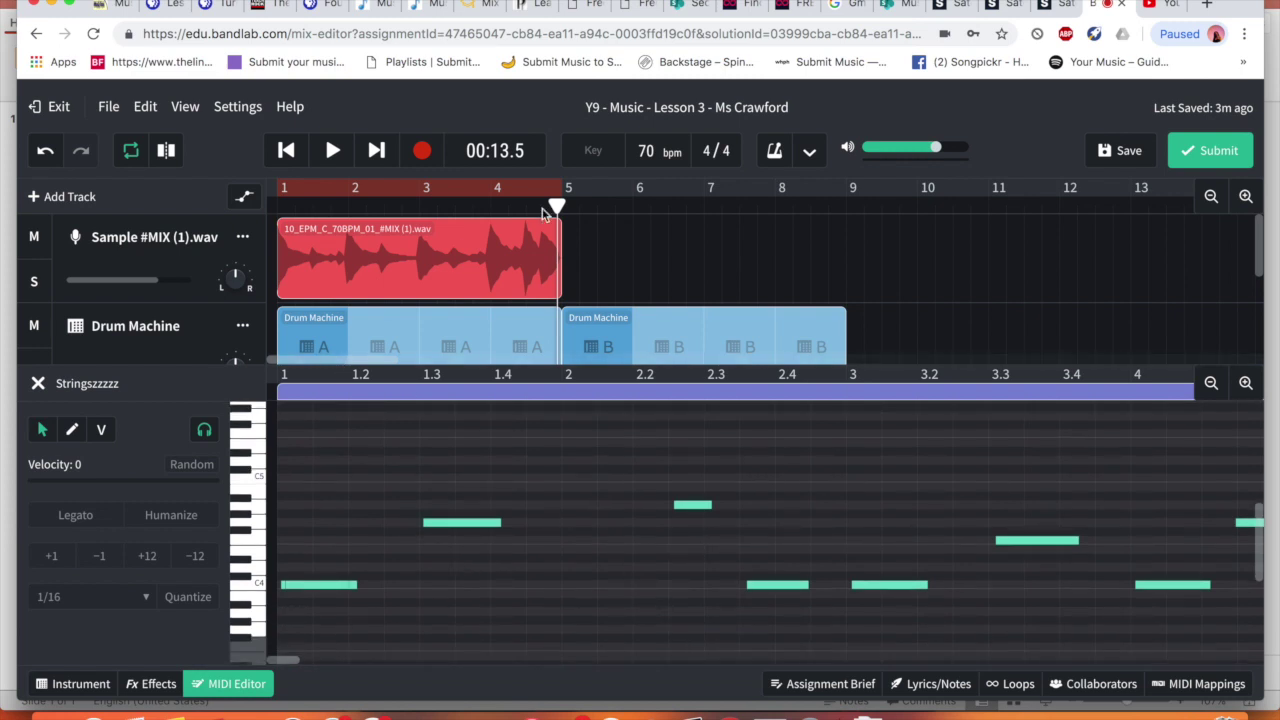
Play the melody from the start, then raise the note near bar 2.3 by one semitone
{"action": "left_click_drag", "start_coordinate": [556, 204], "coordinate": [265, 174]}
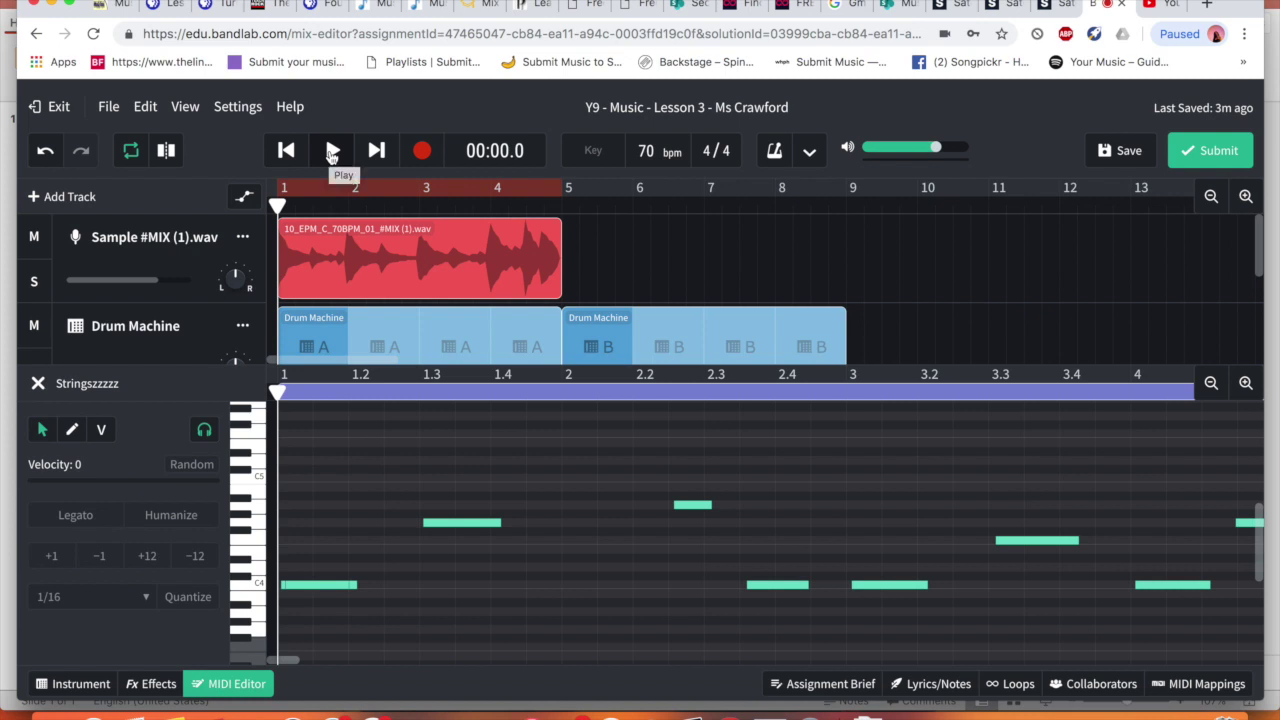
{"action": "left_click", "coordinate": [332, 150]}
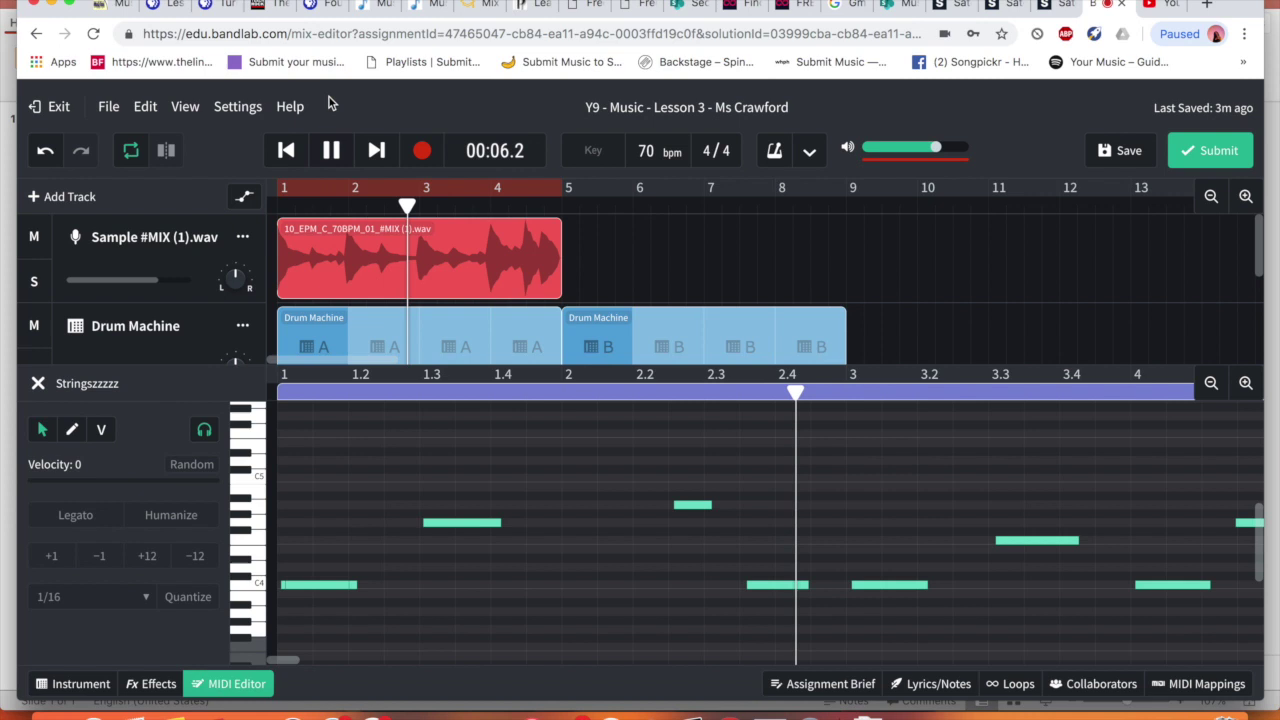
{"action": "left_click", "coordinate": [331, 150]}
{"action": "left_click", "coordinate": [690, 505]}
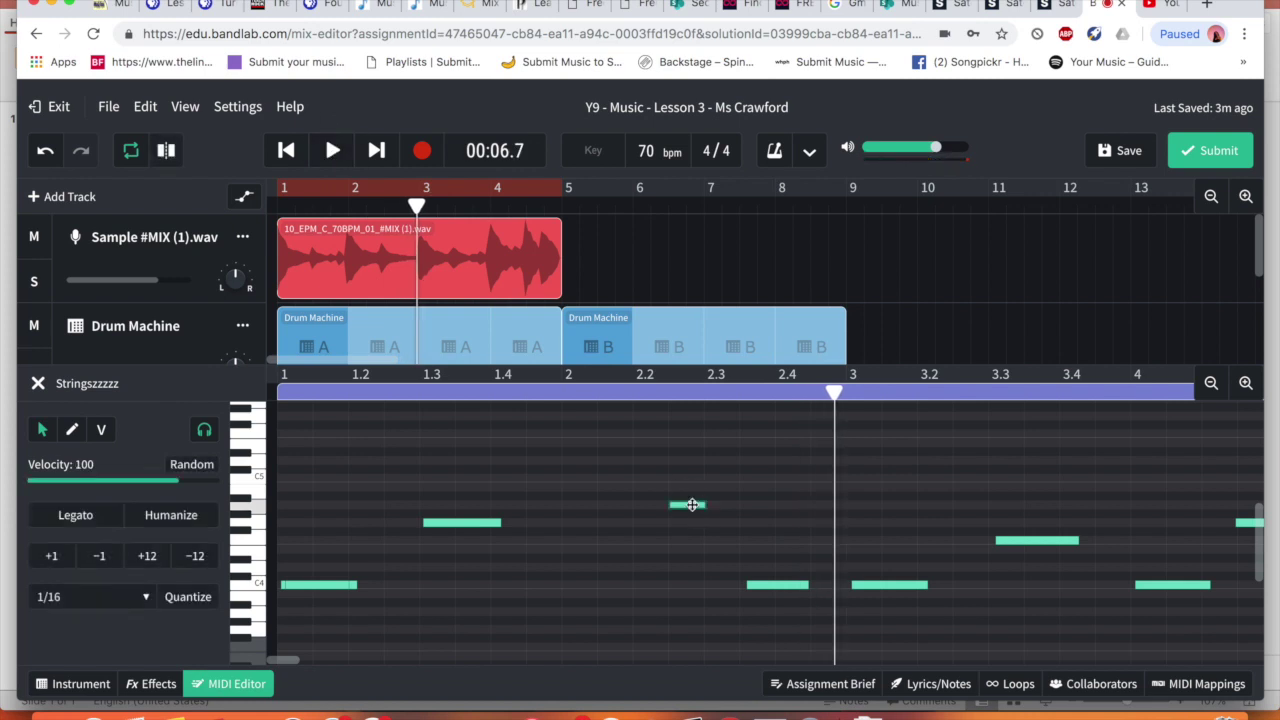
{"action": "left_click", "coordinate": [691, 508]}
{"action": "mouse_move", "coordinate": [692, 508]}
{"action": "left_mouse_down"}
{"action": "mouse_move", "coordinate": [690, 497]}
{"action": "mouse_move", "coordinate": [694, 508]}
{"action": "left_mouse_up"}
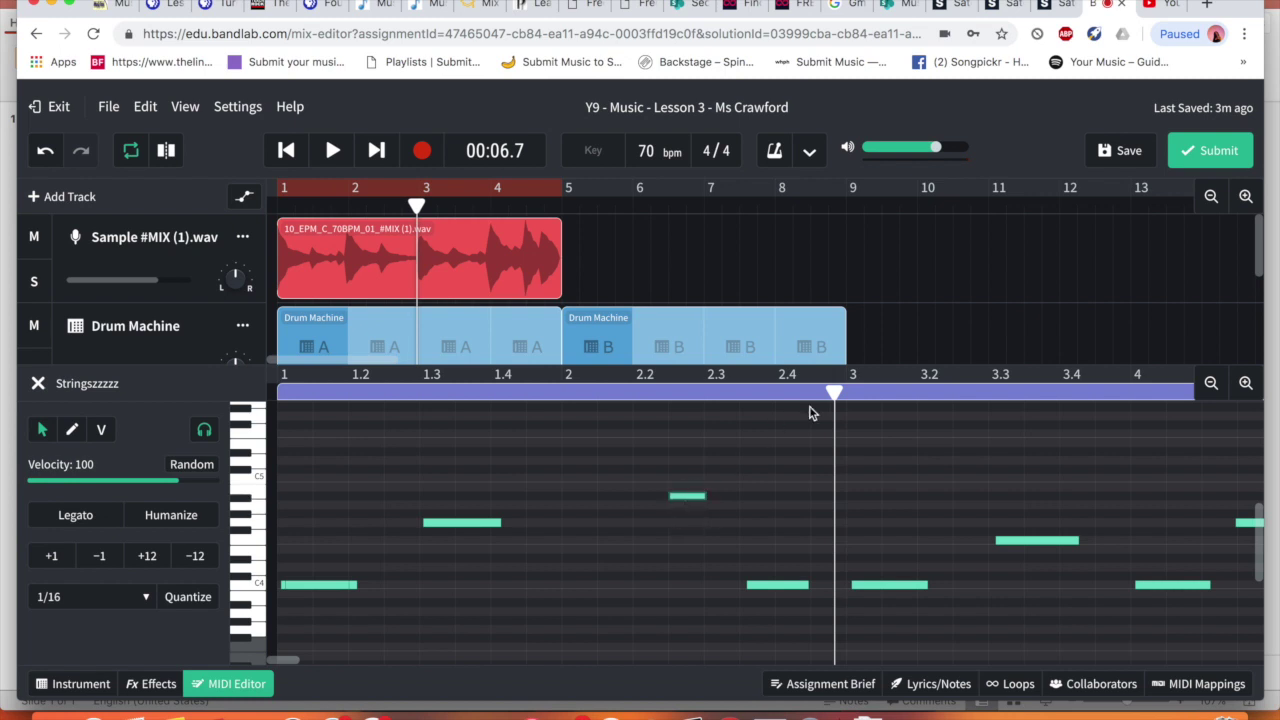
Replay the corrected violin melody from the start, then close the note editor
{"action": "left_click_drag", "start_coordinate": [811, 391], "coordinate": [277, 394]}
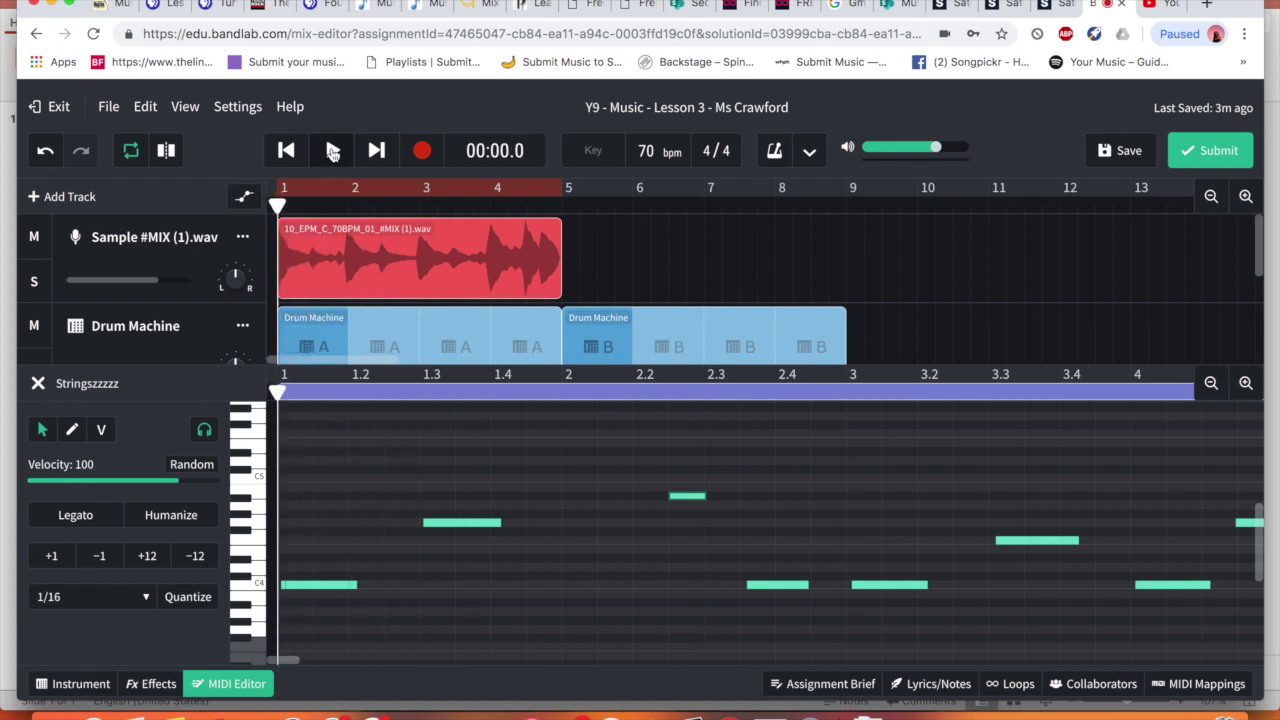
{"action": "left_click", "coordinate": [333, 150]}
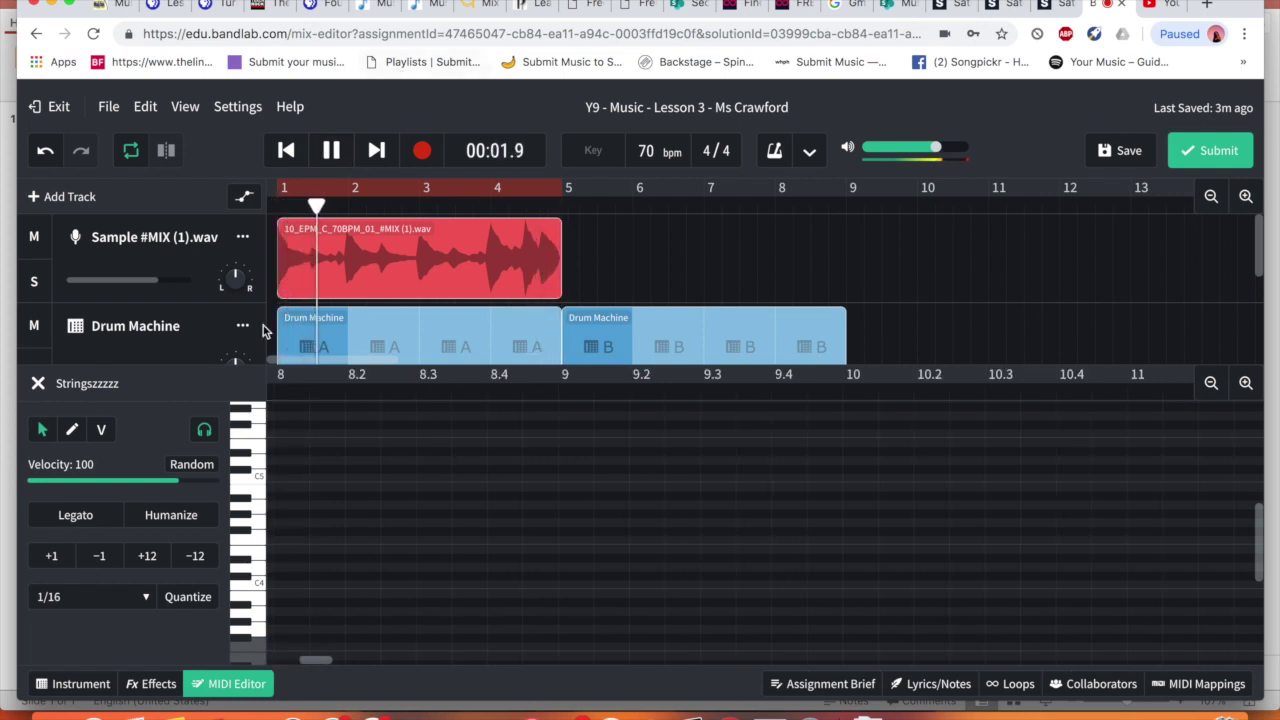
{"action": "left_click", "coordinate": [333, 151]}
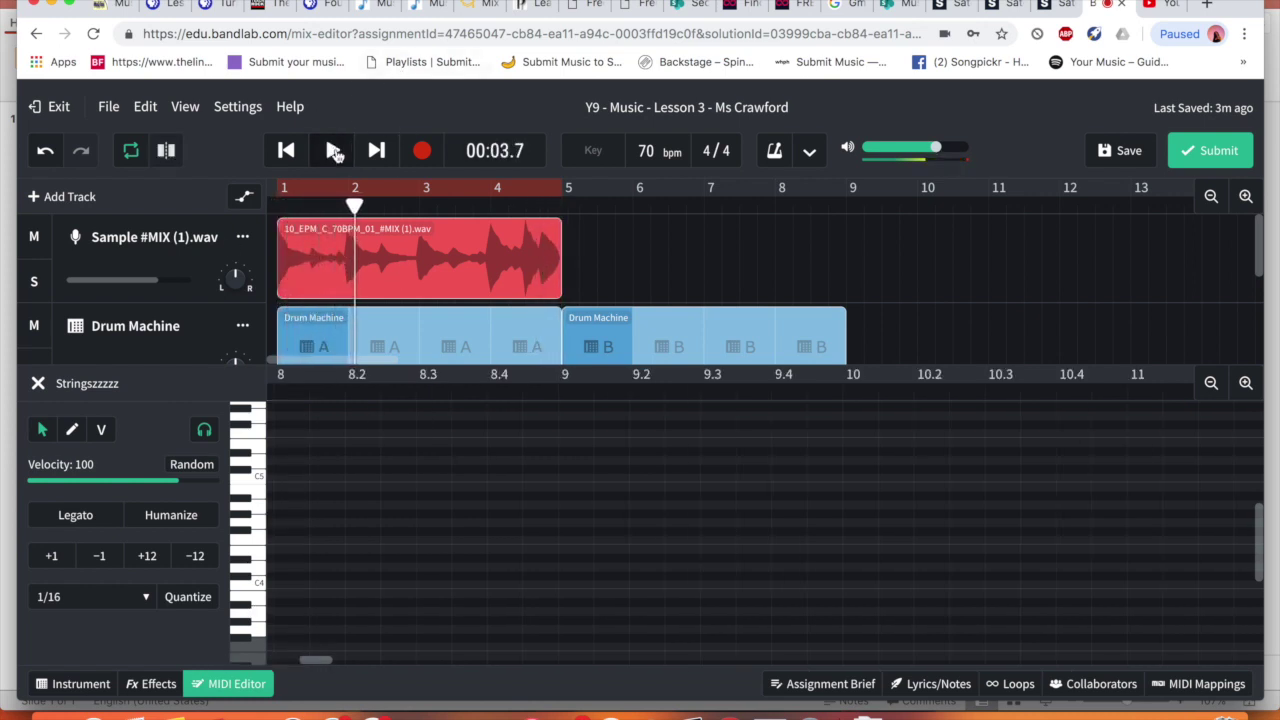
{"action": "left_click", "coordinate": [680, 398]}
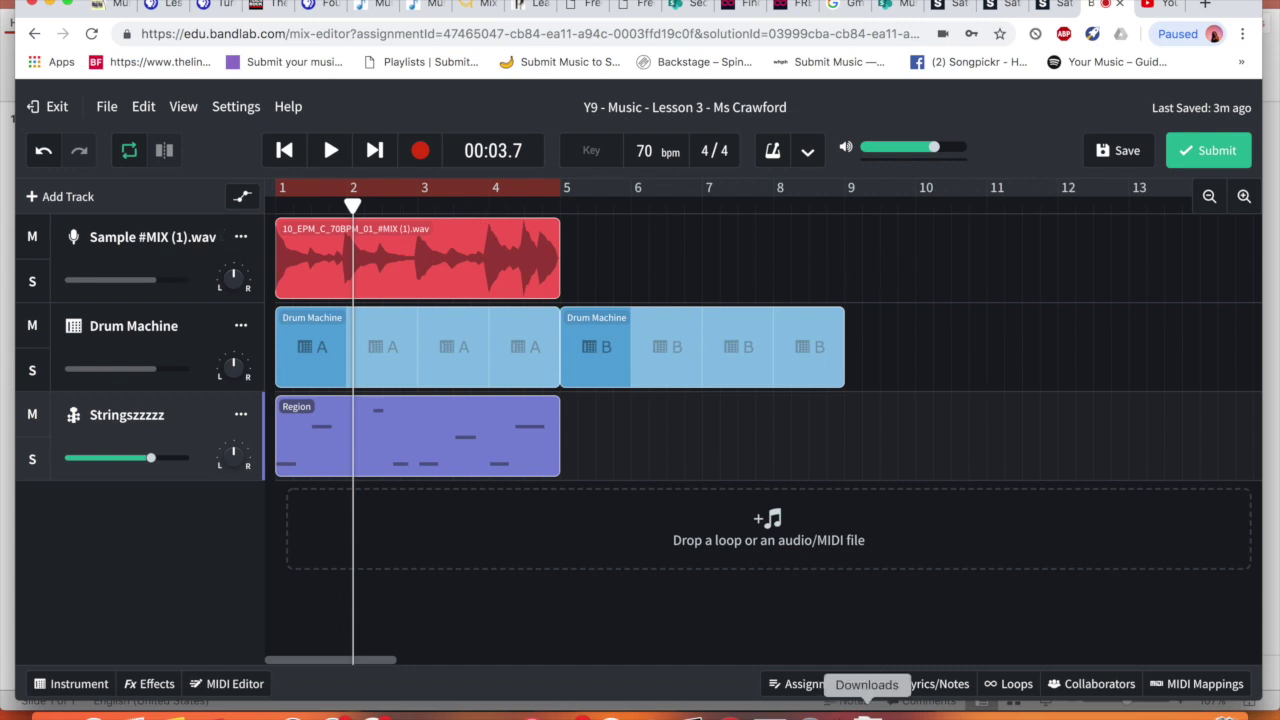
Read through the Assignment Brief, then hide it so the timeline shows out to bar 13
{"action": "left_click", "coordinate": [843, 684]}
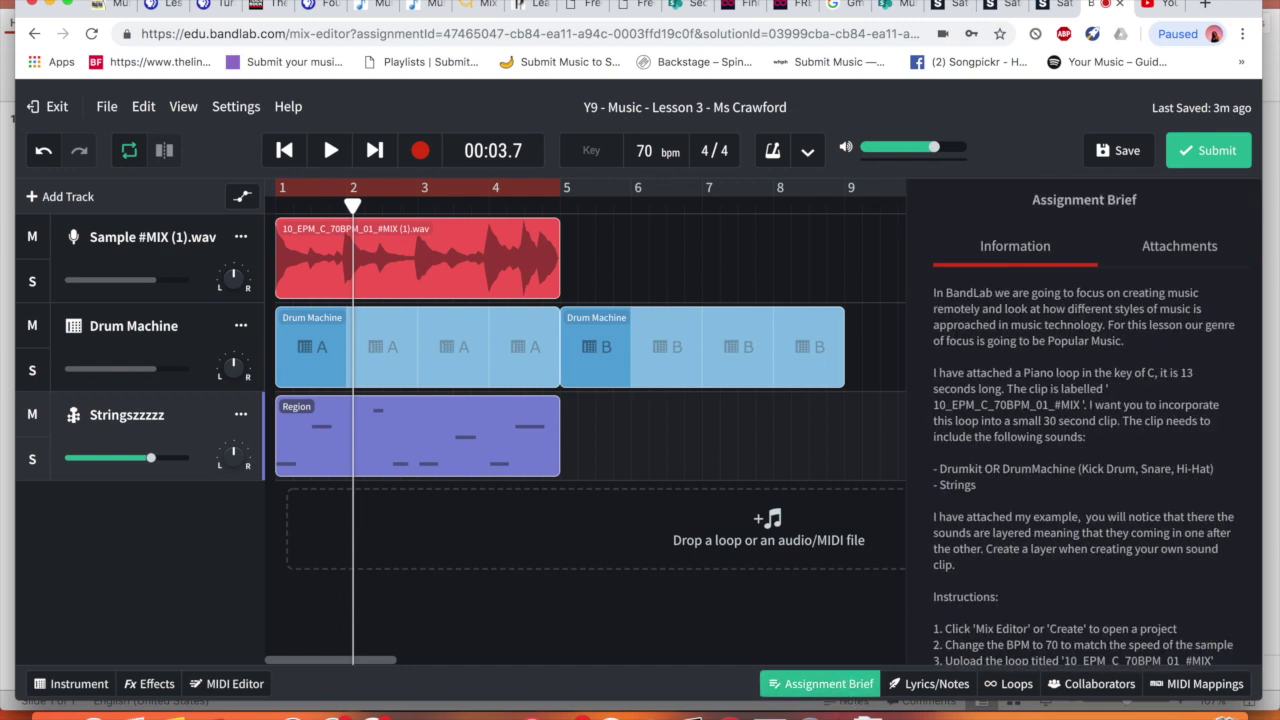
{"action": "scroll", "coordinate": [1082, 392], "scroll_direction": "down", "scroll_amount": 2}
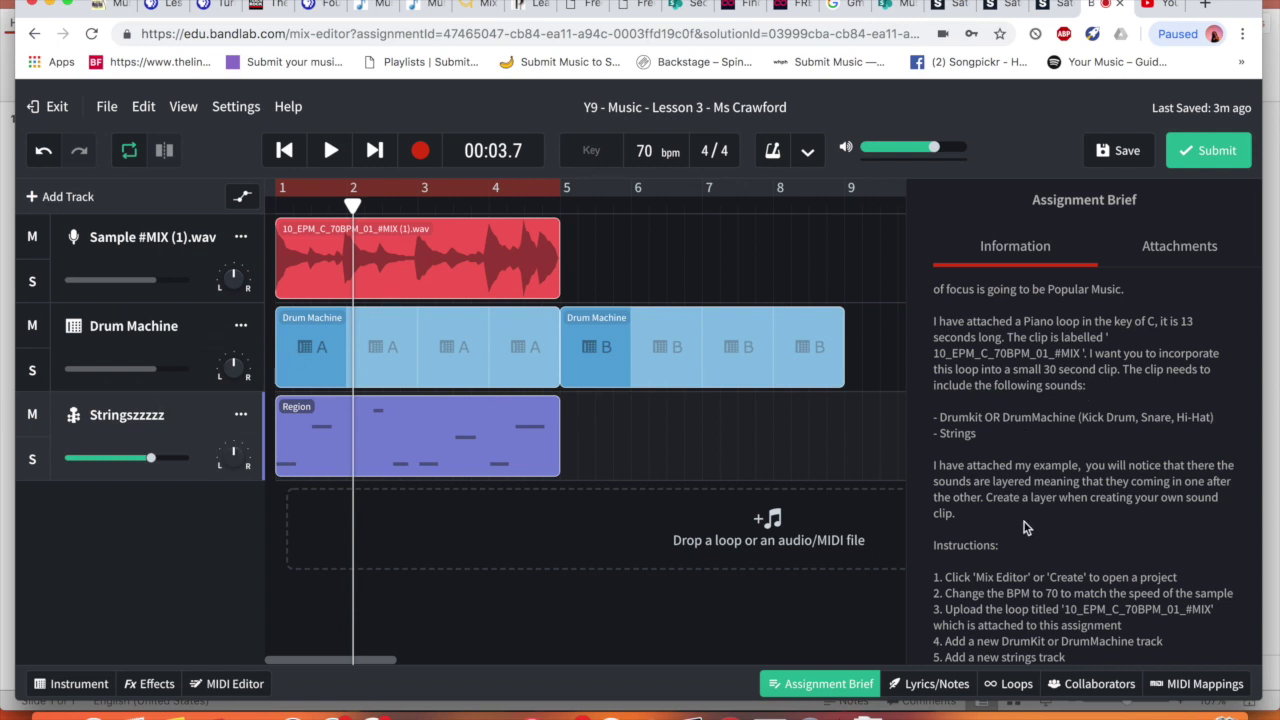
{"action": "scroll", "coordinate": [1022, 530], "scroll_direction": "down", "scroll_amount": 2}
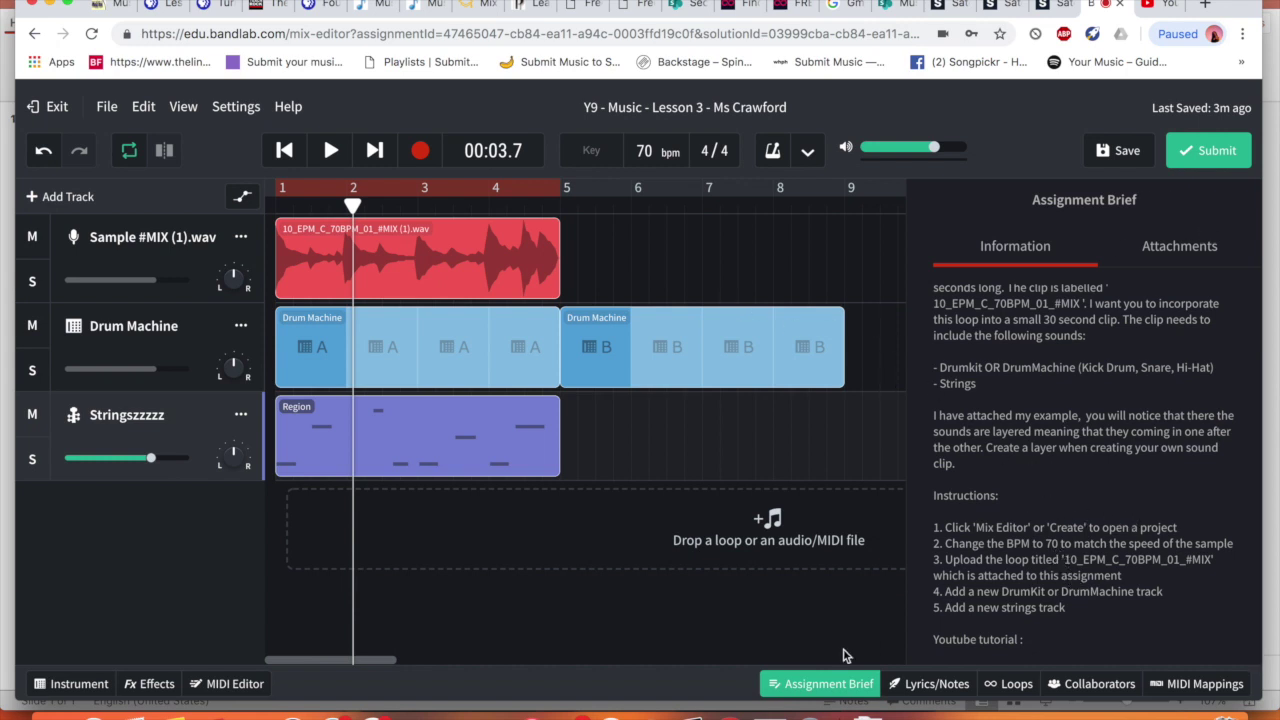
{"action": "left_click", "coordinate": [828, 683]}
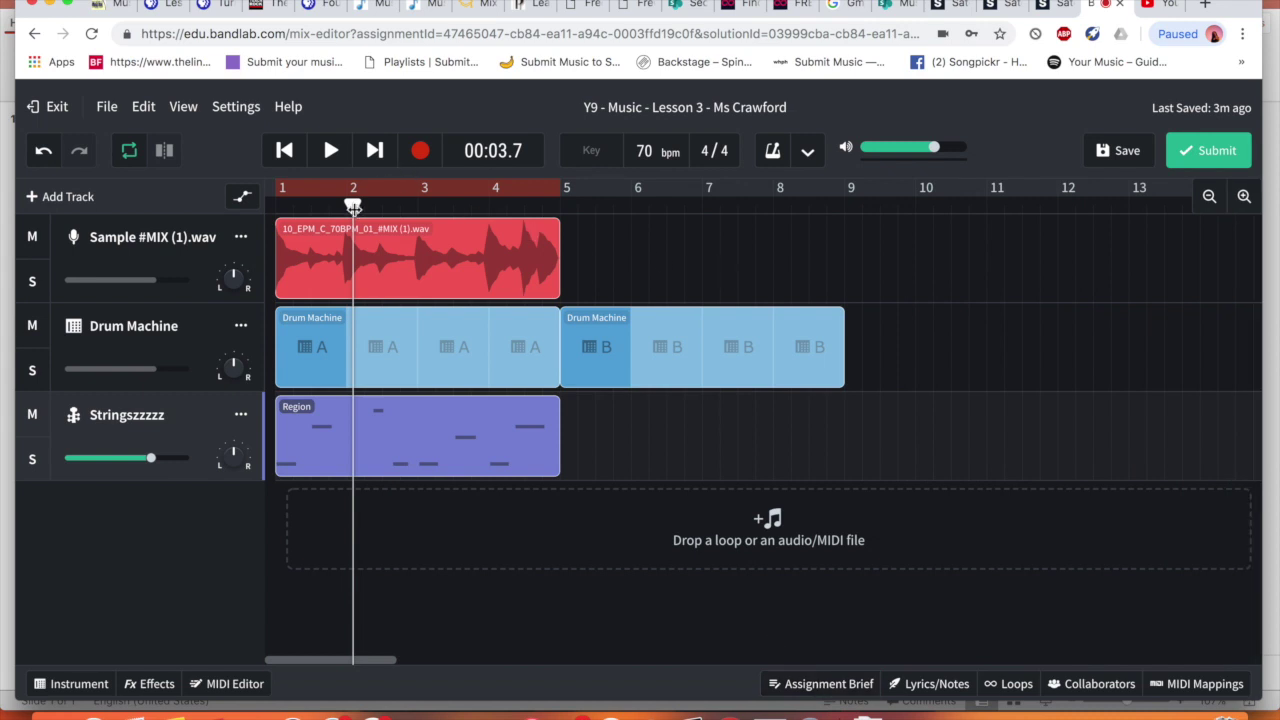
Delete the Drum Machine B clip and marquee-select the piano, drum and violin clips
{"action": "left_click", "coordinate": [700, 376]}
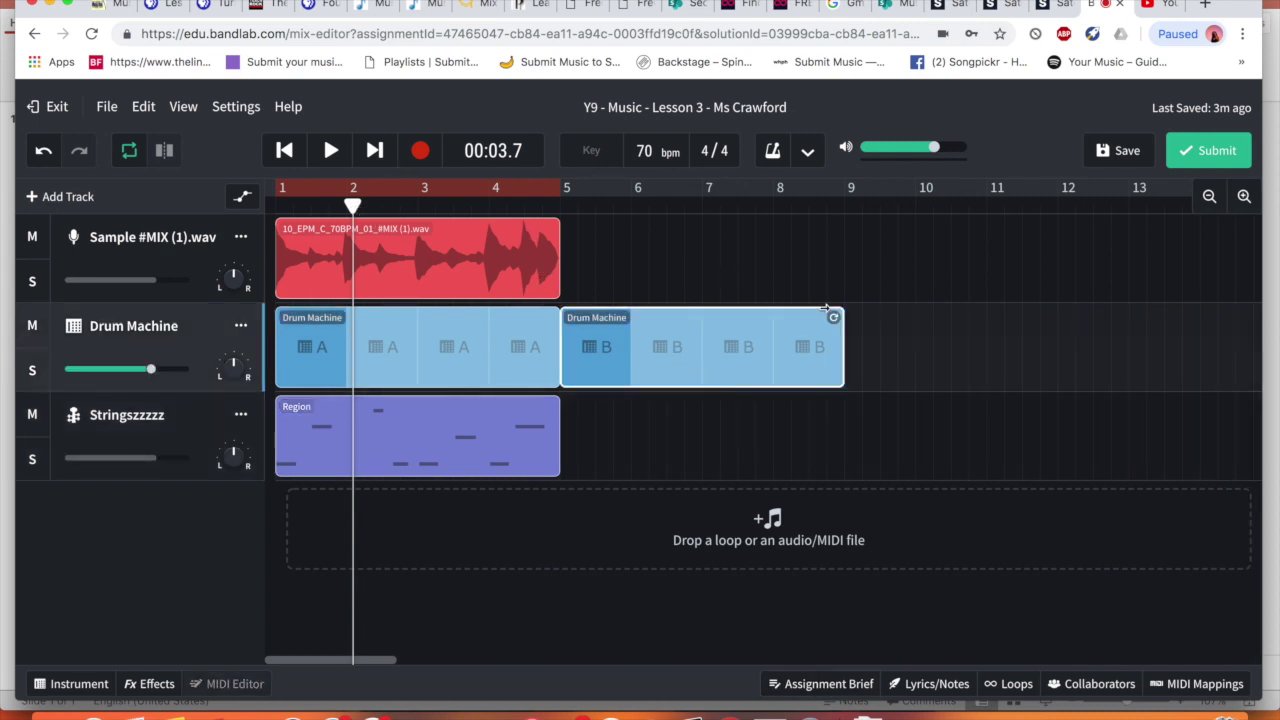
{"action": "key", "text": "Delete"}
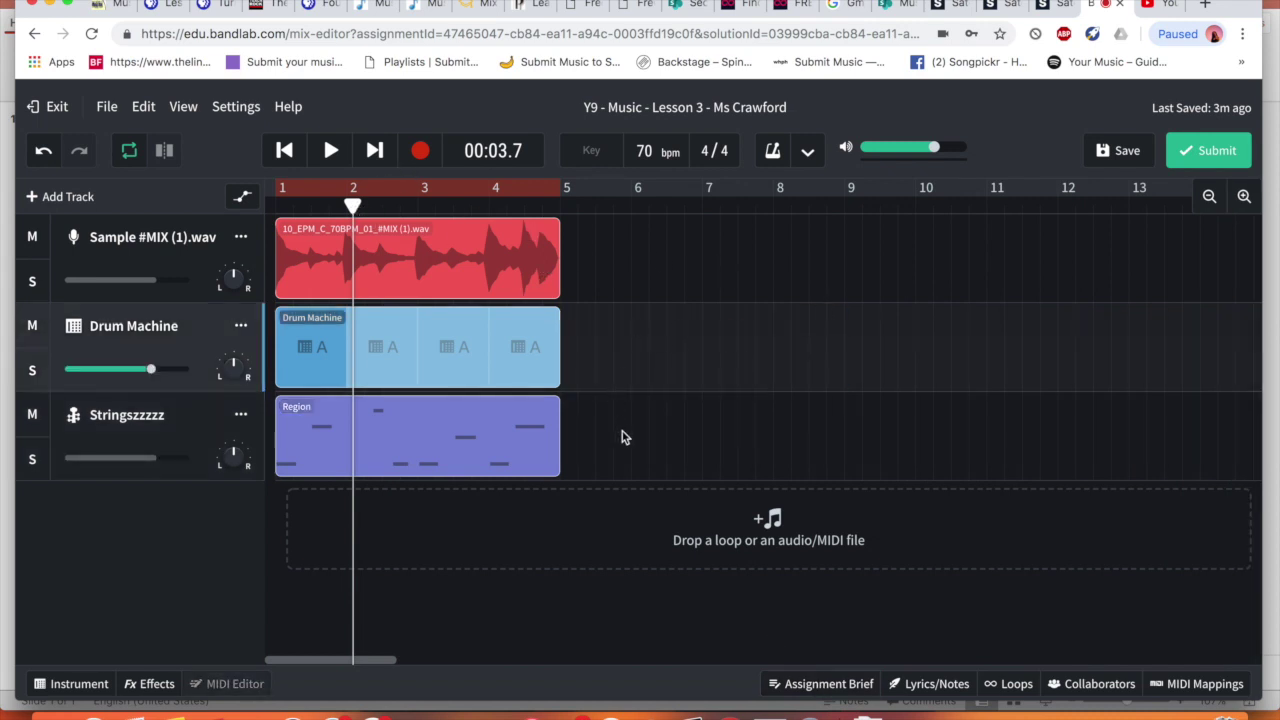
{"action": "left_click", "coordinate": [622, 437]}
{"action": "left_click_drag", "start_coordinate": [620, 457], "coordinate": [453, 268]}
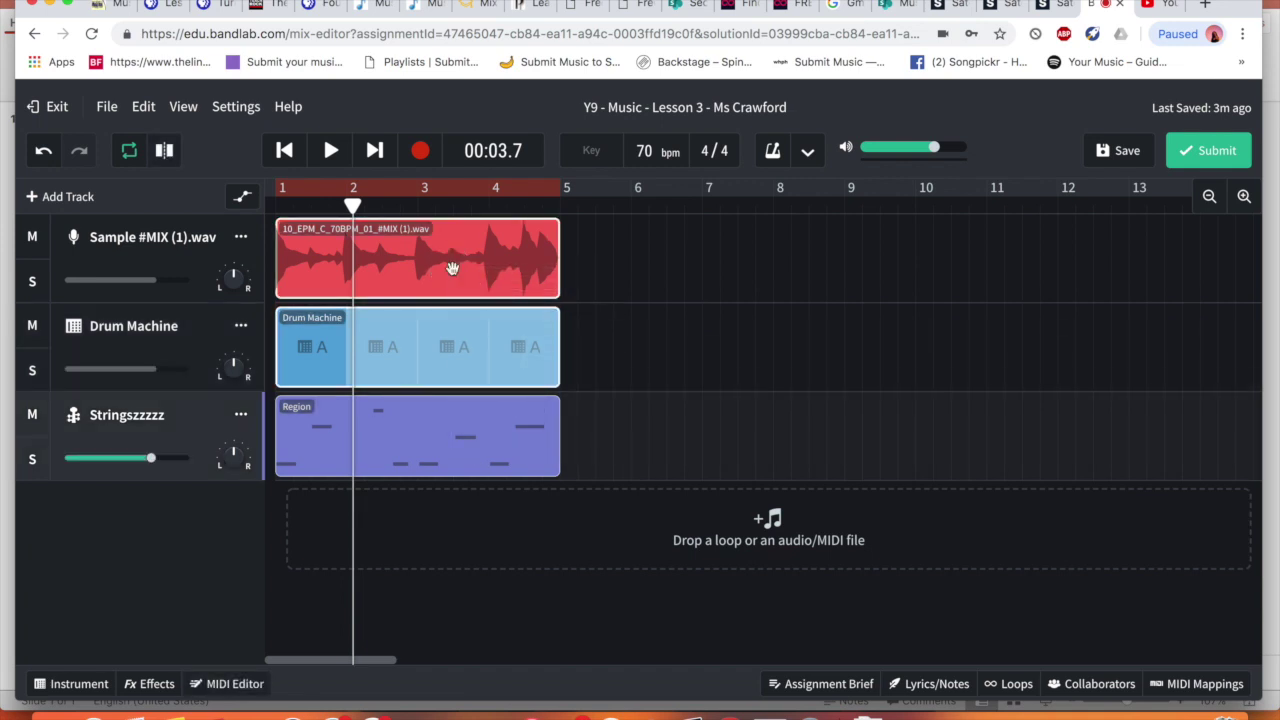
{"action": "left_click_drag", "start_coordinate": [631, 466], "coordinate": [381, 251]}
{"action": "left_click_drag", "start_coordinate": [624, 457], "coordinate": [384, 213]}
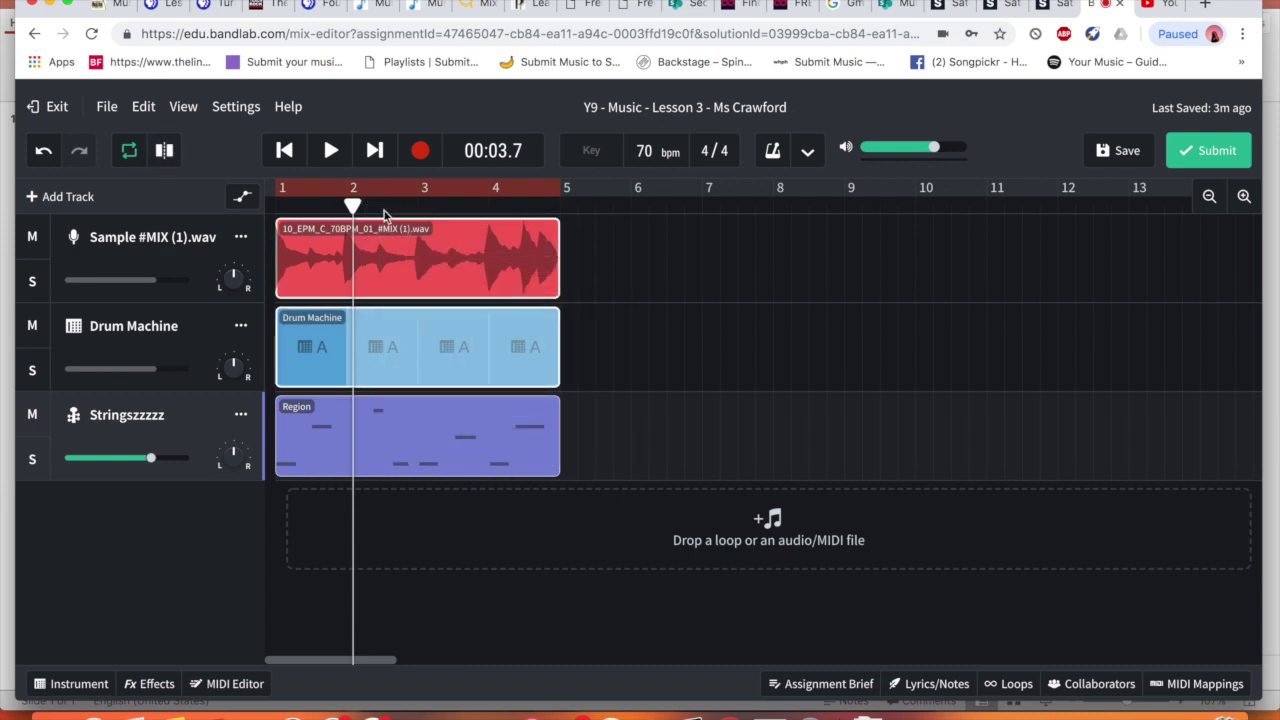
Bring up the region options menu for the selected clips, dismissing it once
{"action": "right_click", "coordinate": [414, 258]}
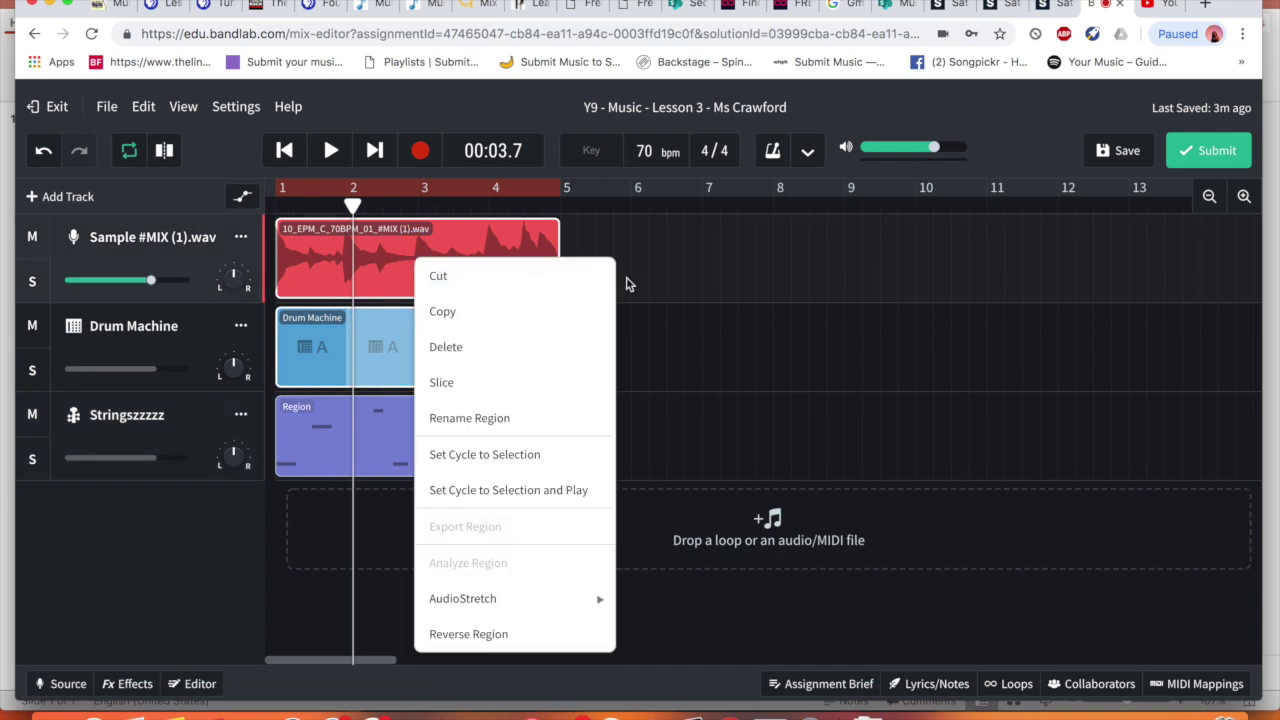
{"action": "left_click", "coordinate": [635, 283]}
{"action": "right_click", "coordinate": [490, 240]}
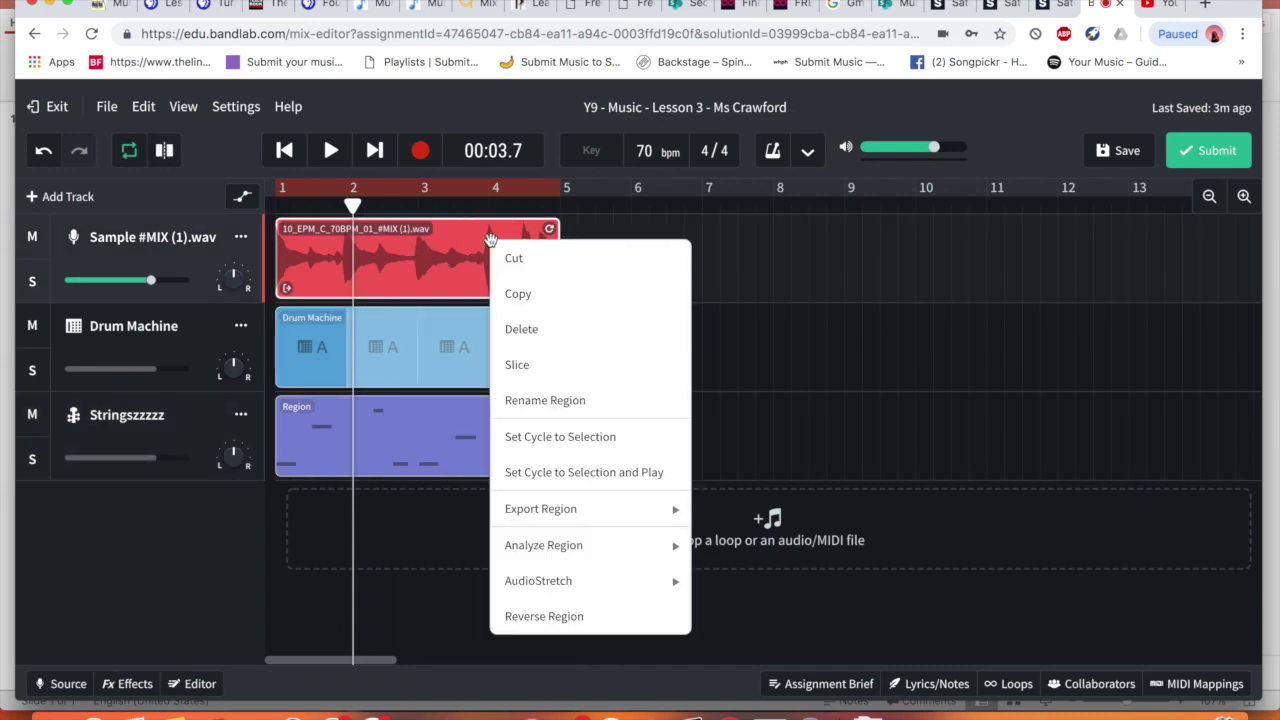
Copy the piano and drum clips and paste them at bars 5 and 9
{"action": "left_click", "coordinate": [714, 298]}
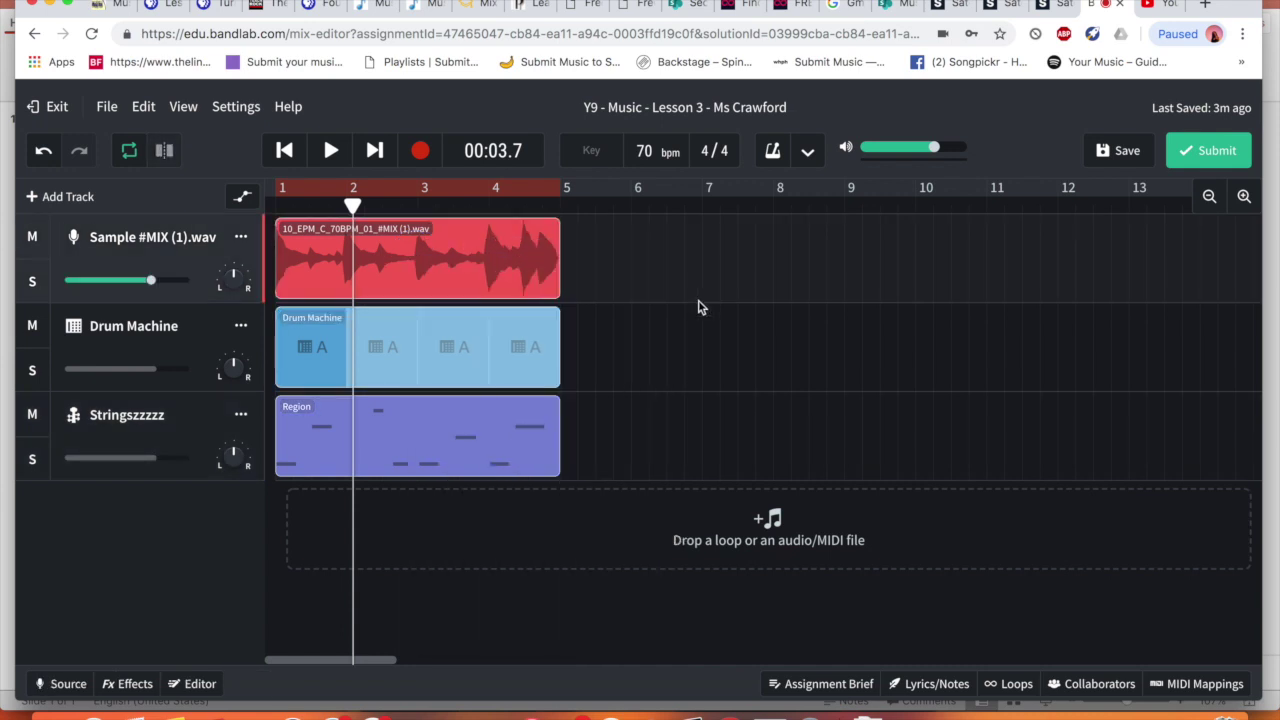
{"action": "left_click_drag", "start_coordinate": [596, 462], "coordinate": [430, 224]}
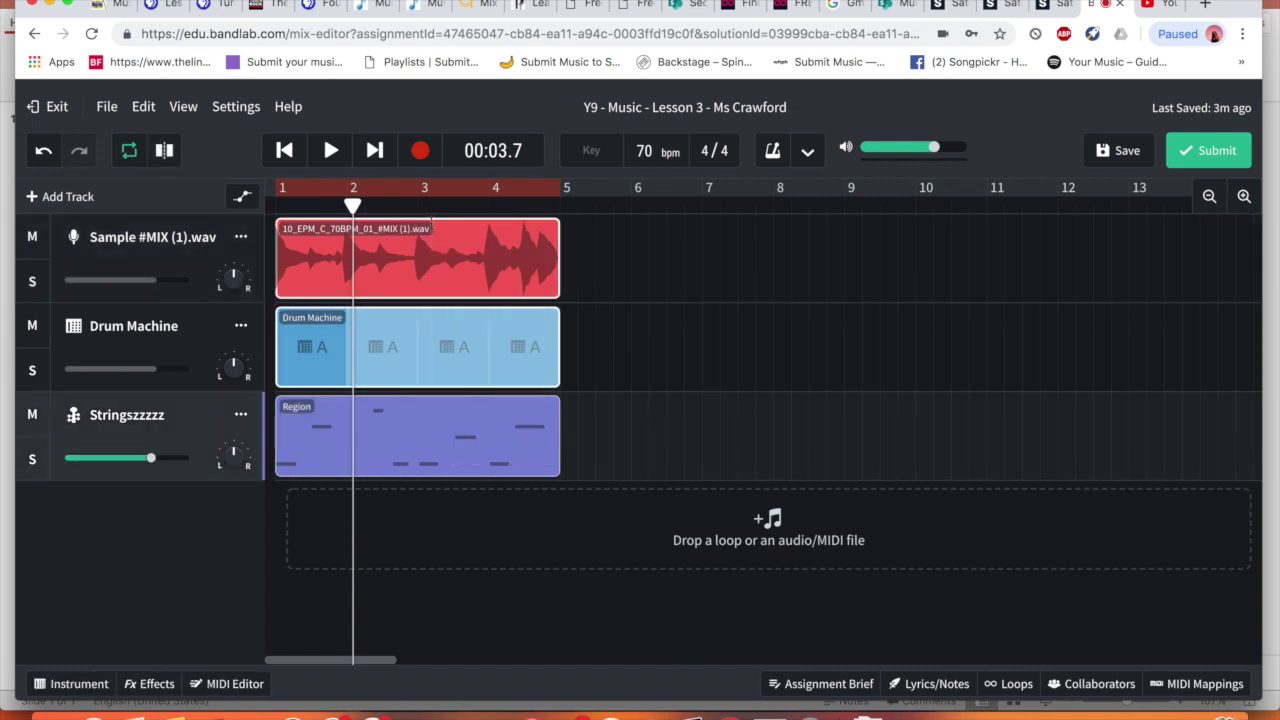
{"action": "right_click", "coordinate": [429, 252]}
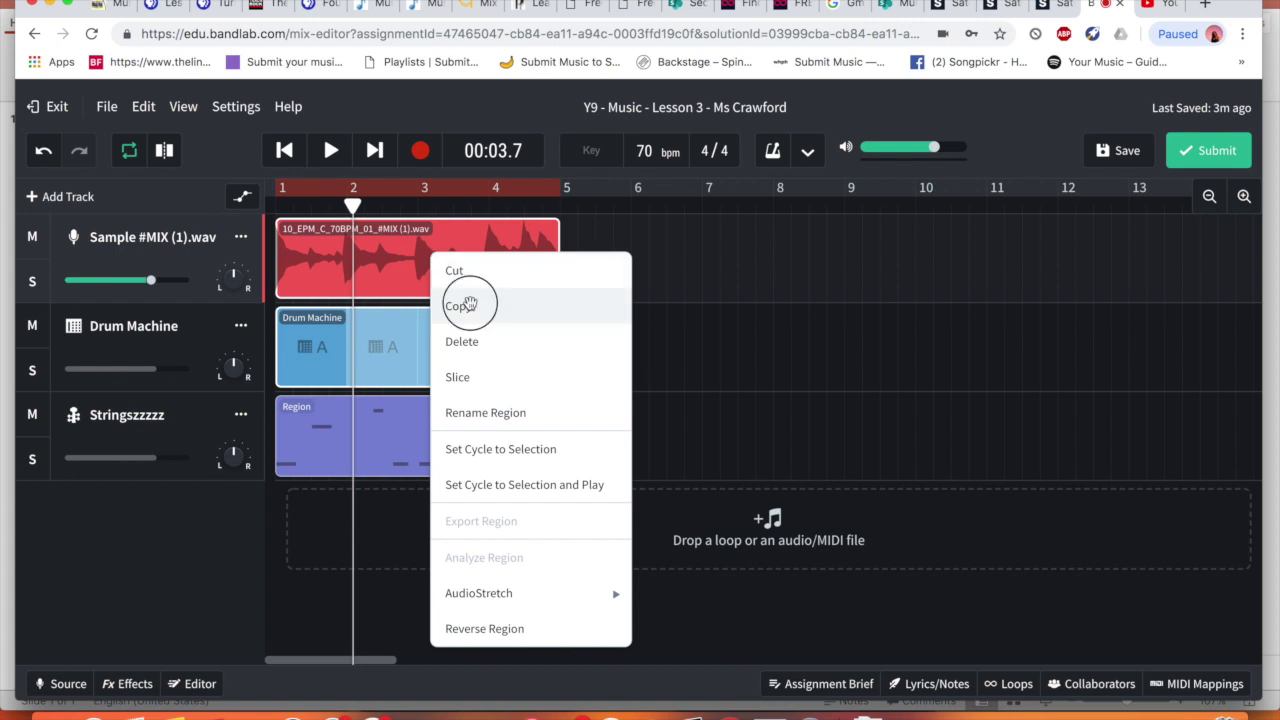
{"action": "left_click", "coordinate": [472, 302]}
{"action": "left_click_drag", "start_coordinate": [352, 204], "coordinate": [563, 203]}
{"action": "key", "text": "ctrl+v"}
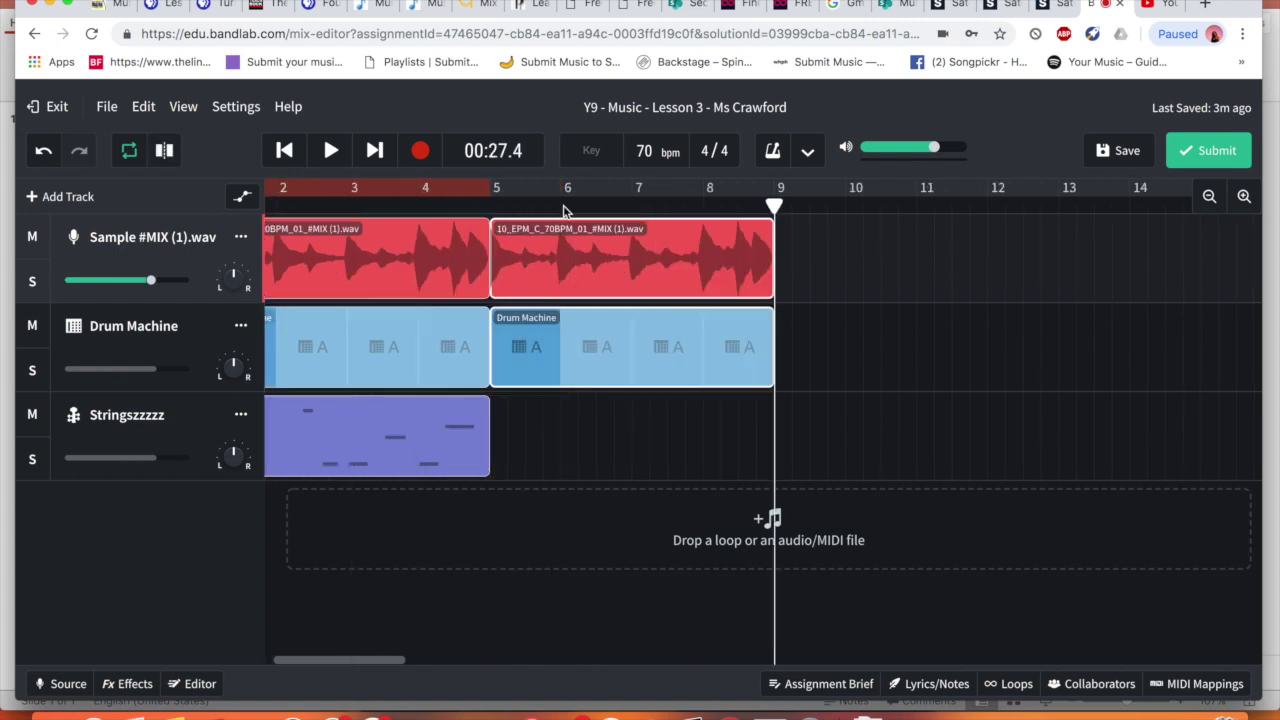
{"action": "key", "text": "ctrl+v"}
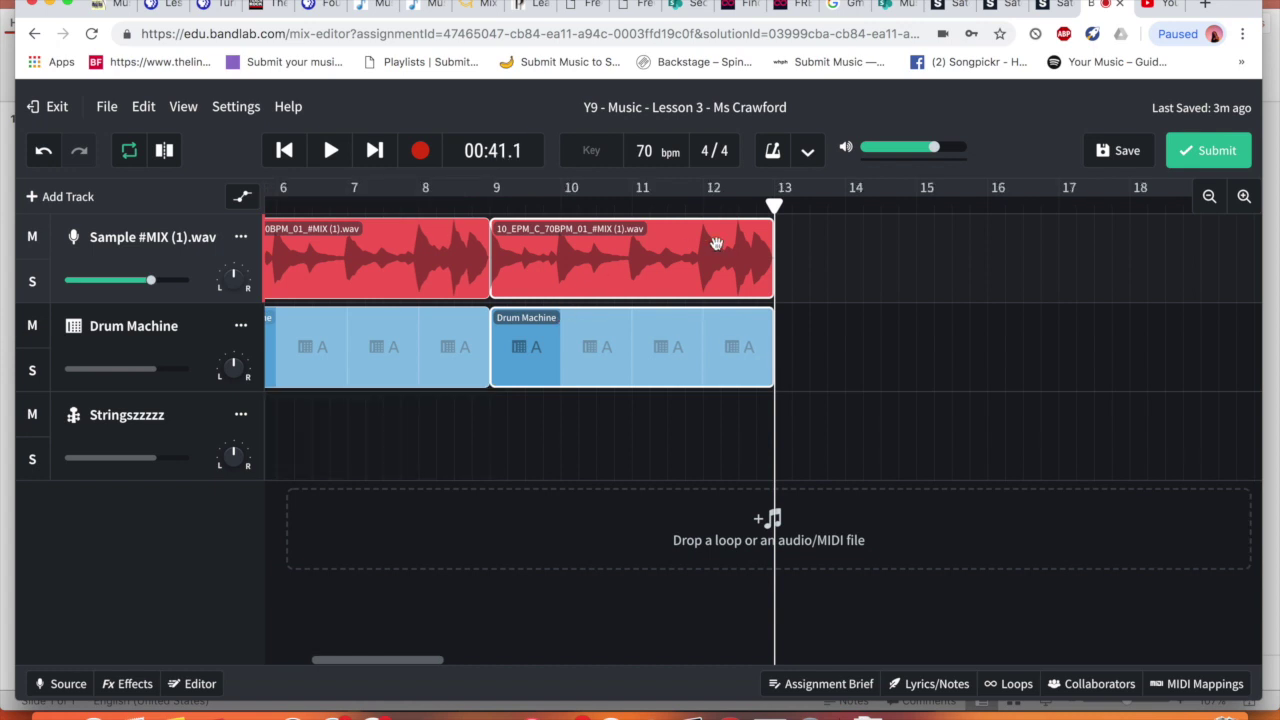
Paste the strings clip at bars 5 and 9, then rewind and play the arrangement
{"action": "scroll", "coordinate": [606, 277], "scroll_direction": "left", "scroll_amount": 5}
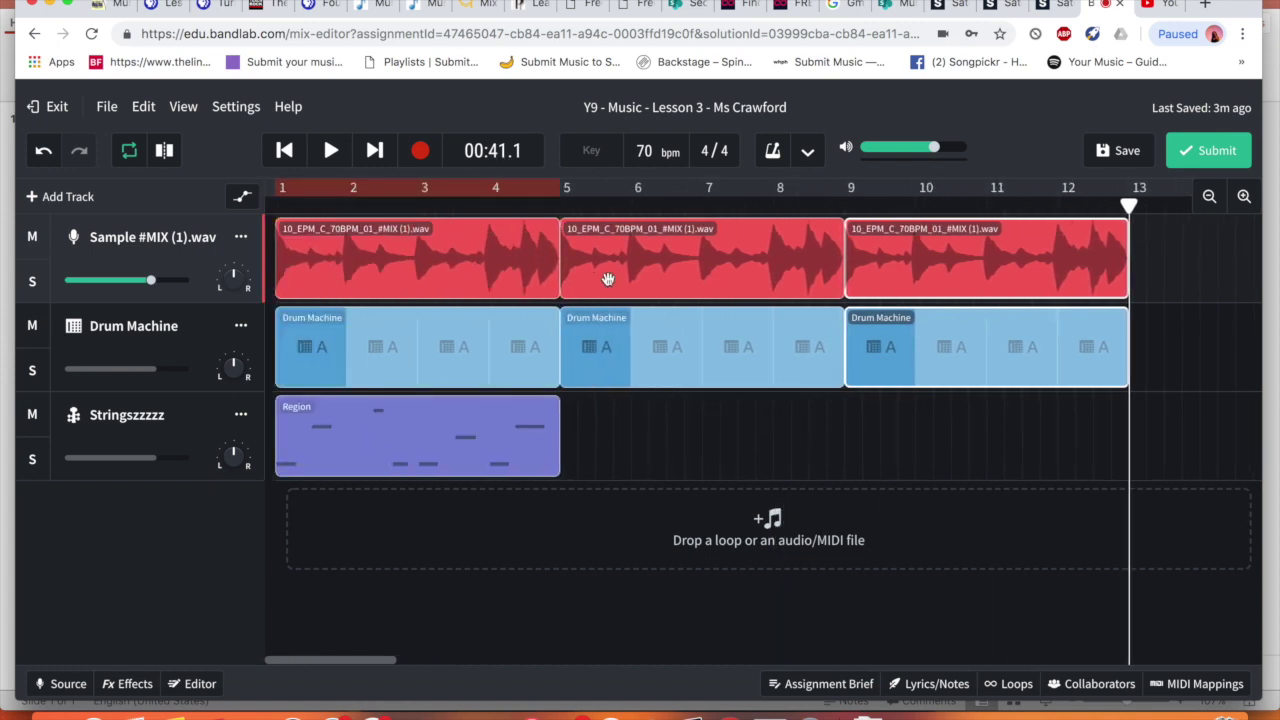
{"action": "left_click", "coordinate": [459, 447]}
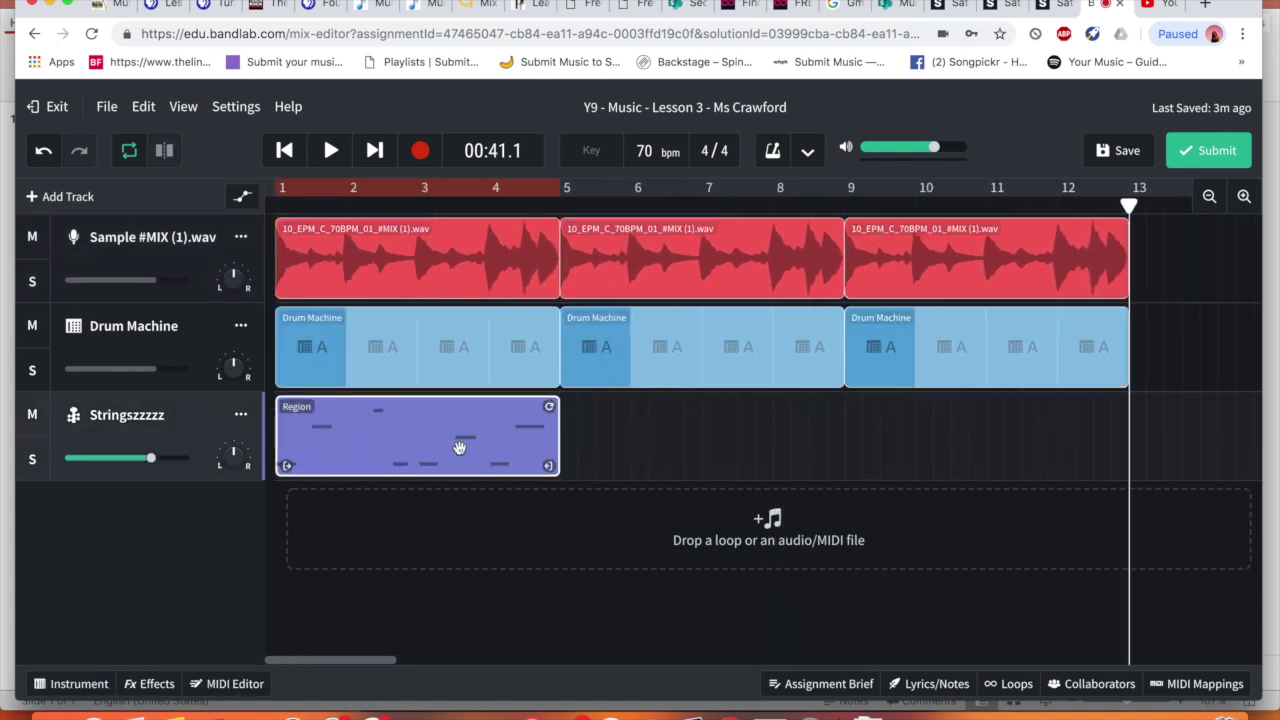
{"action": "left_click", "coordinate": [561, 207]}
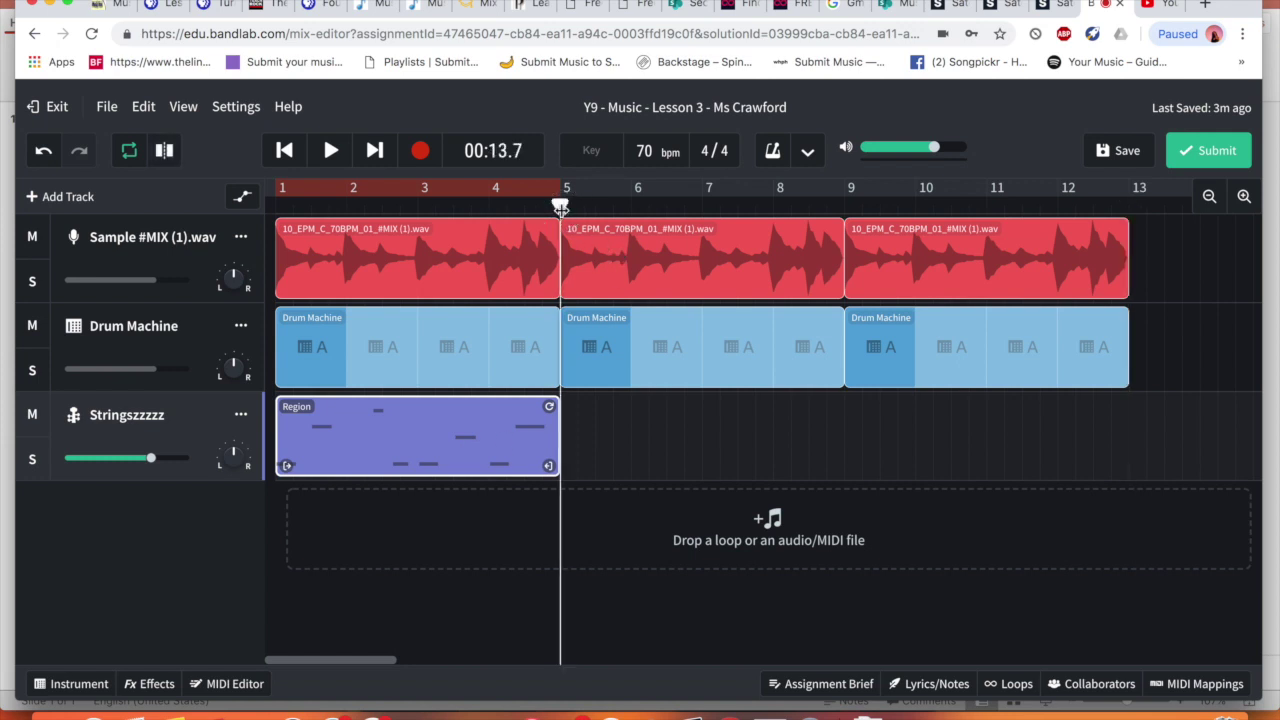
{"action": "key", "text": "ctrl+v"}
{"action": "key", "text": "ctrl+v"}
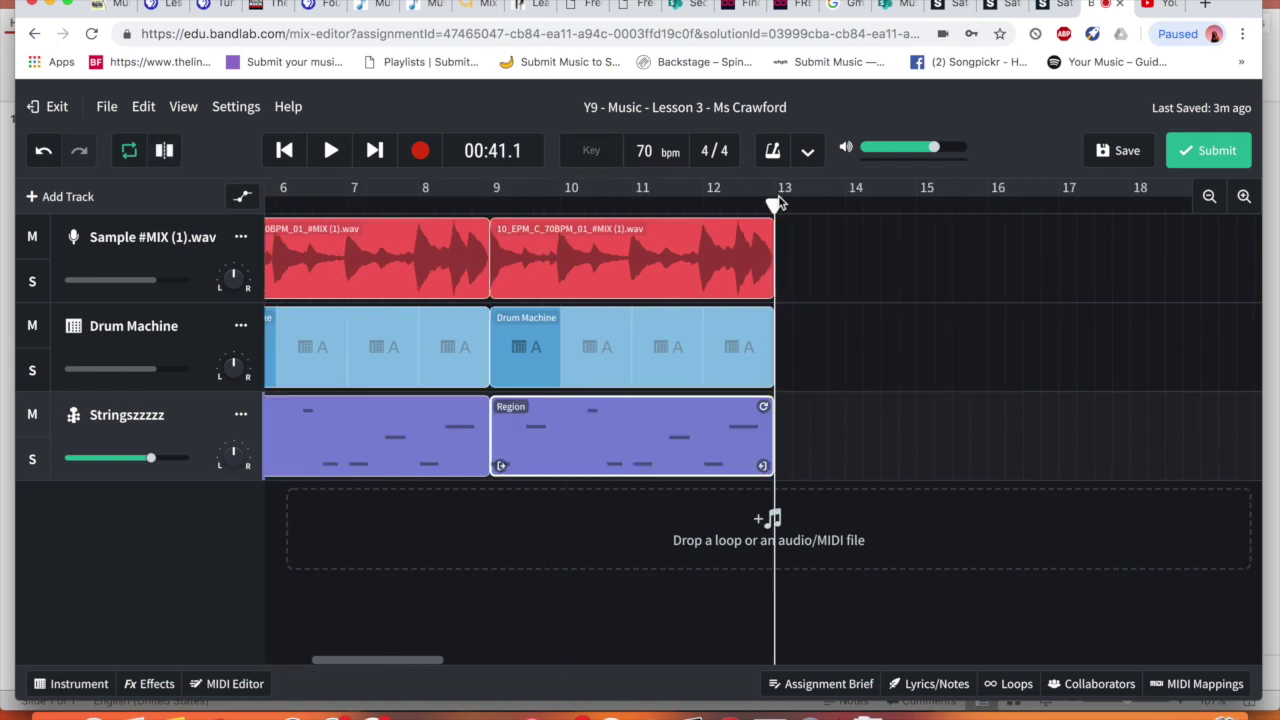
{"action": "left_click_drag", "start_coordinate": [729, 203], "coordinate": [756, 210]}
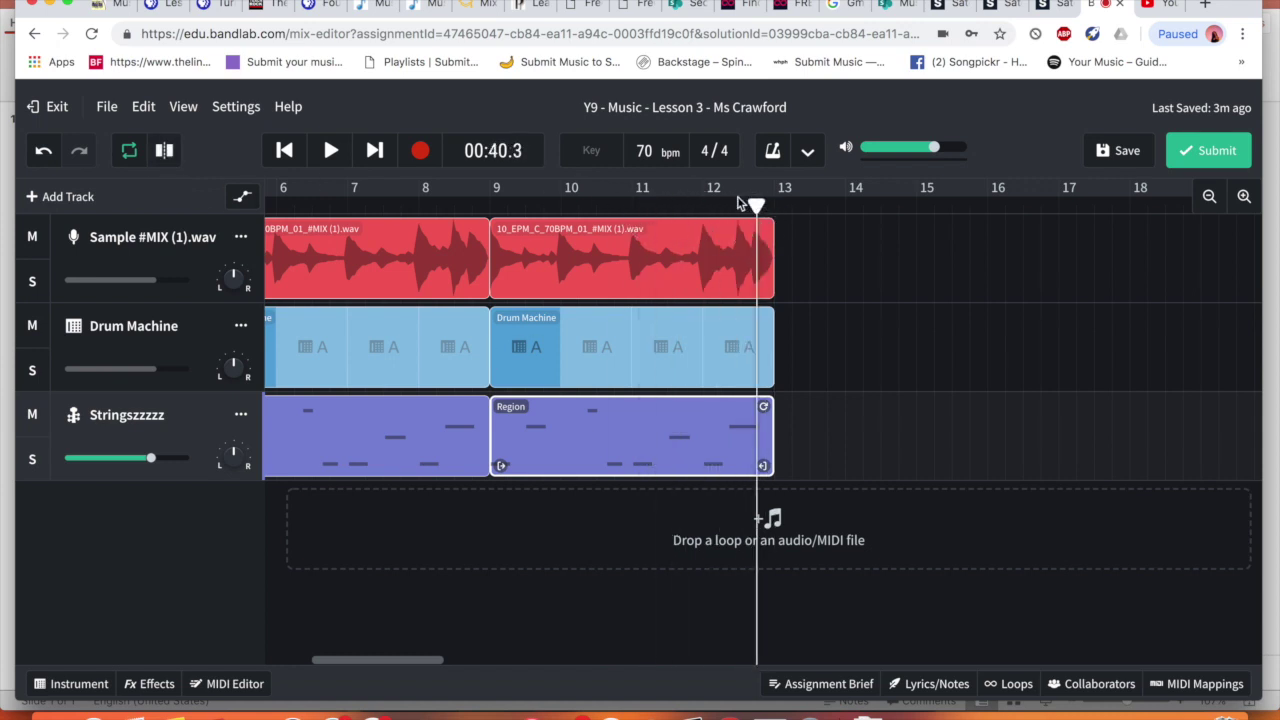
{"action": "left_click", "coordinate": [285, 151]}
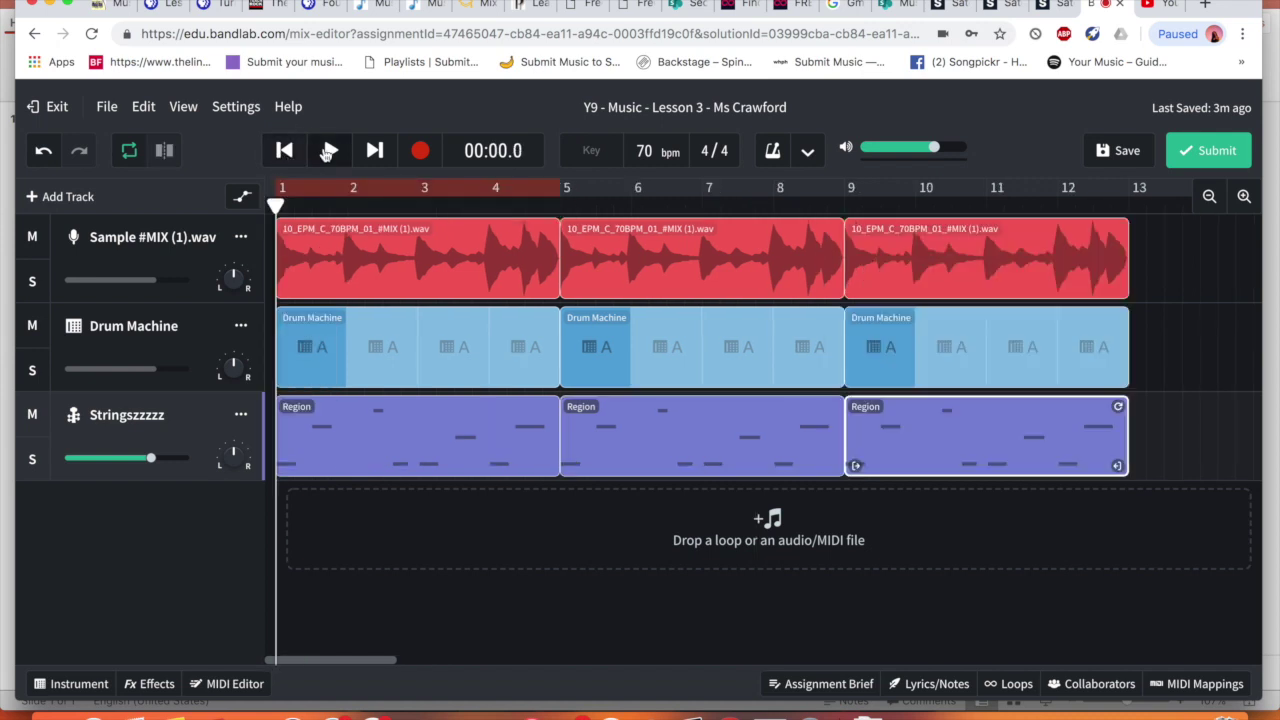
{"action": "left_click", "coordinate": [330, 150]}
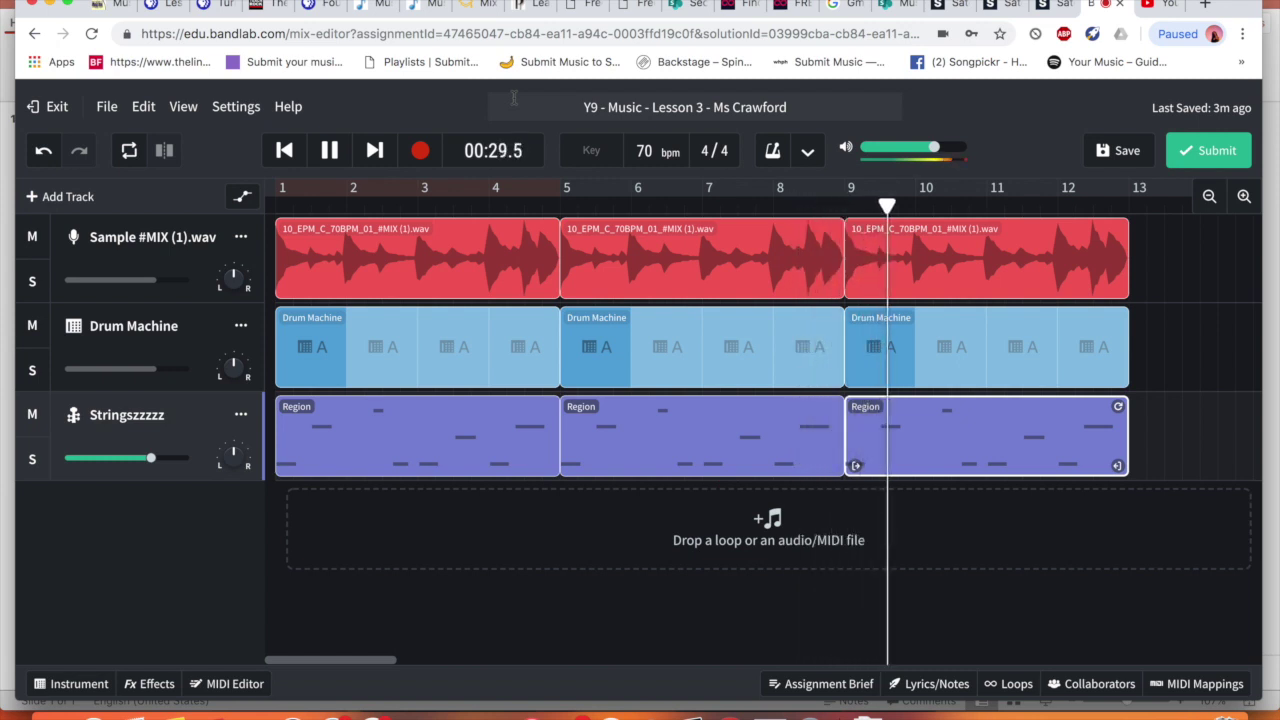
Pause playback and save the project
{"action": "left_click", "coordinate": [342, 151]}
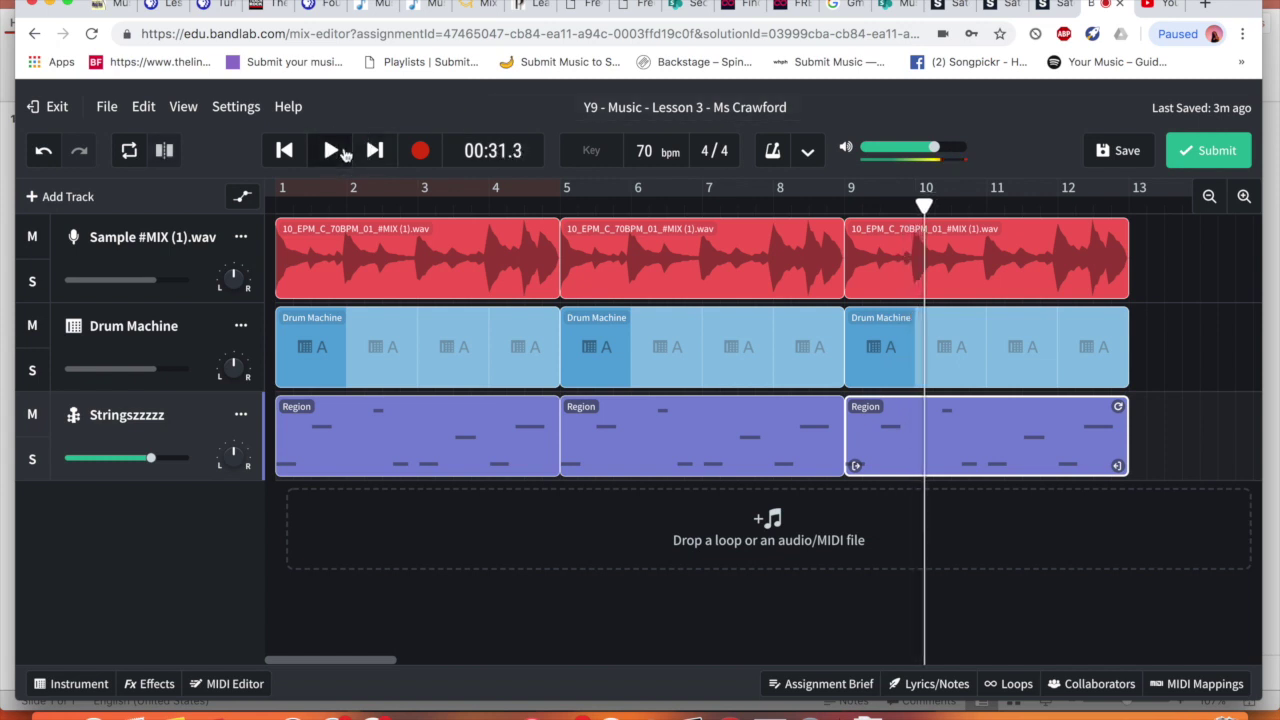
{"action": "left_click", "coordinate": [1114, 158]}
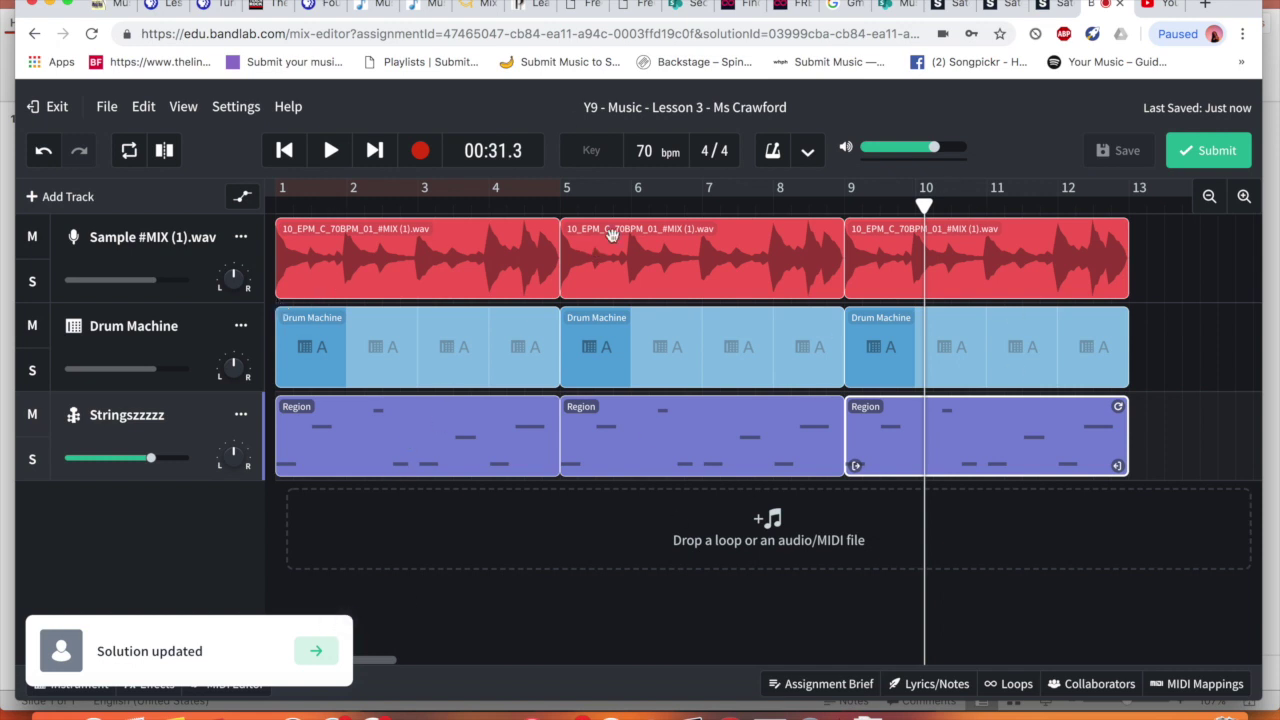
Submit the project to the assignment with the description 'Example'
{"action": "left_click", "coordinate": [1191, 150]}
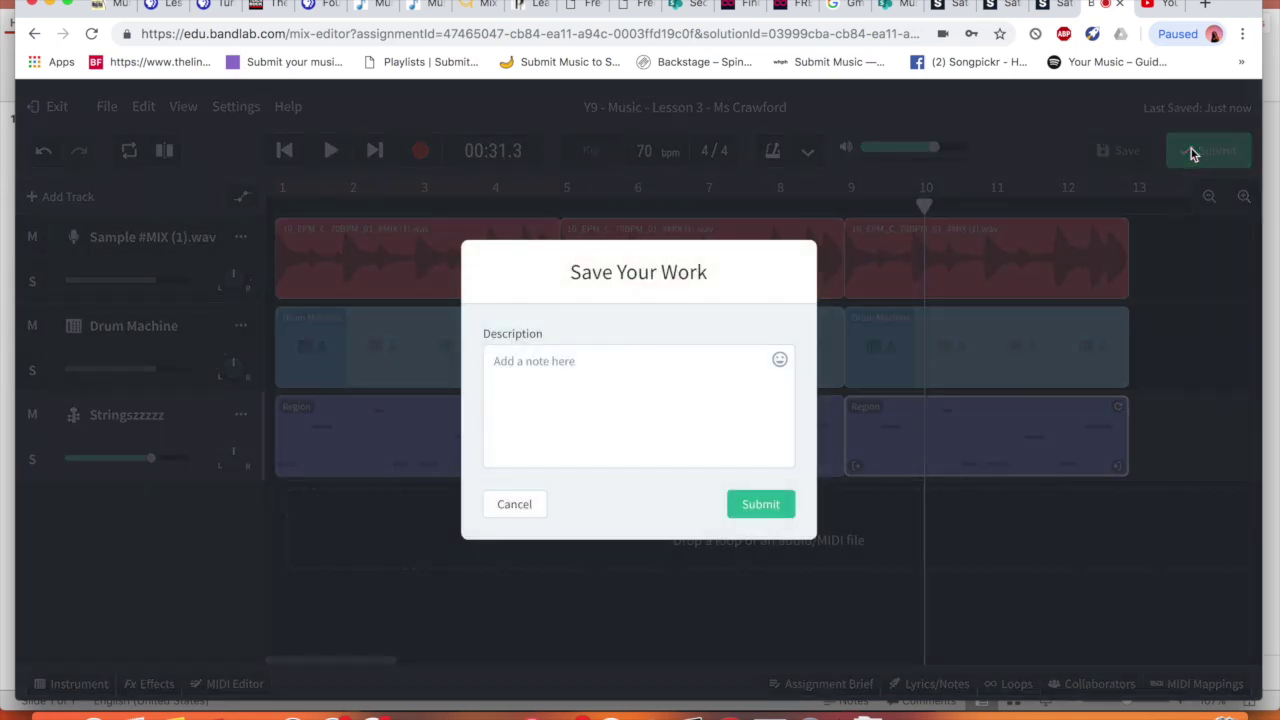
{"action": "left_click", "coordinate": [629, 424]}
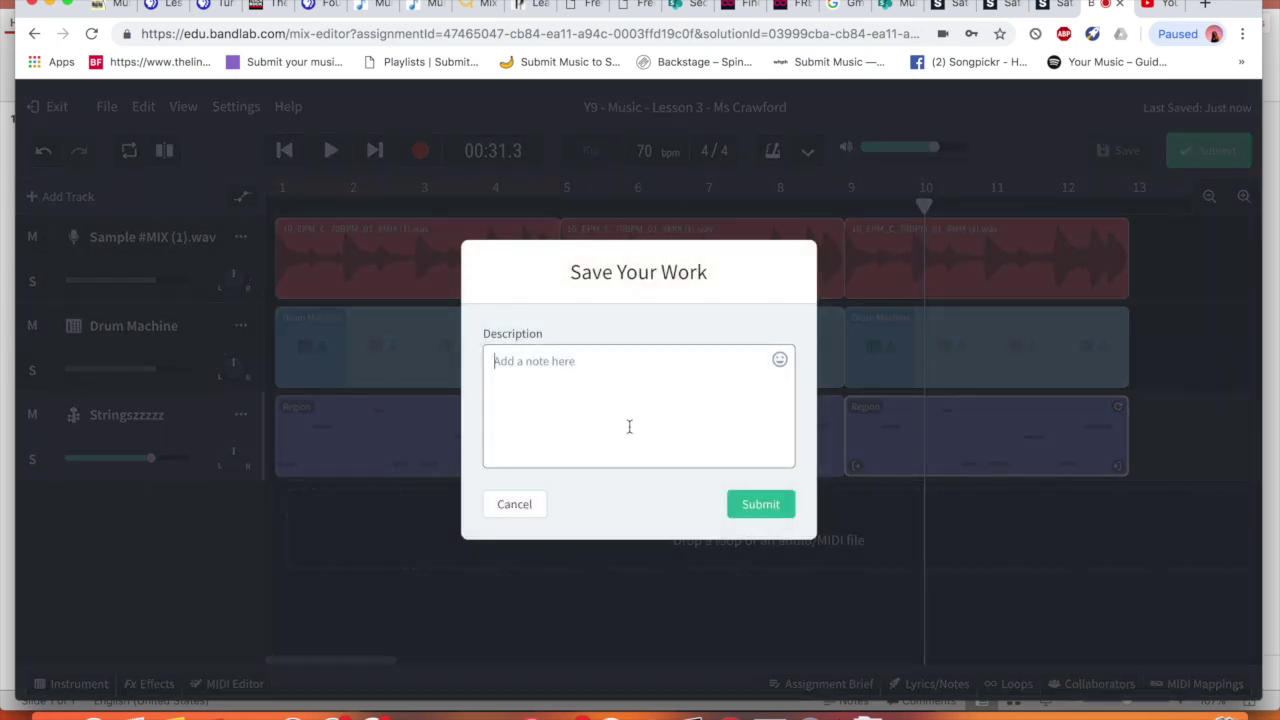
{"action": "type", "text": "Example"}
{"action": "left_click", "coordinate": [766, 505]}
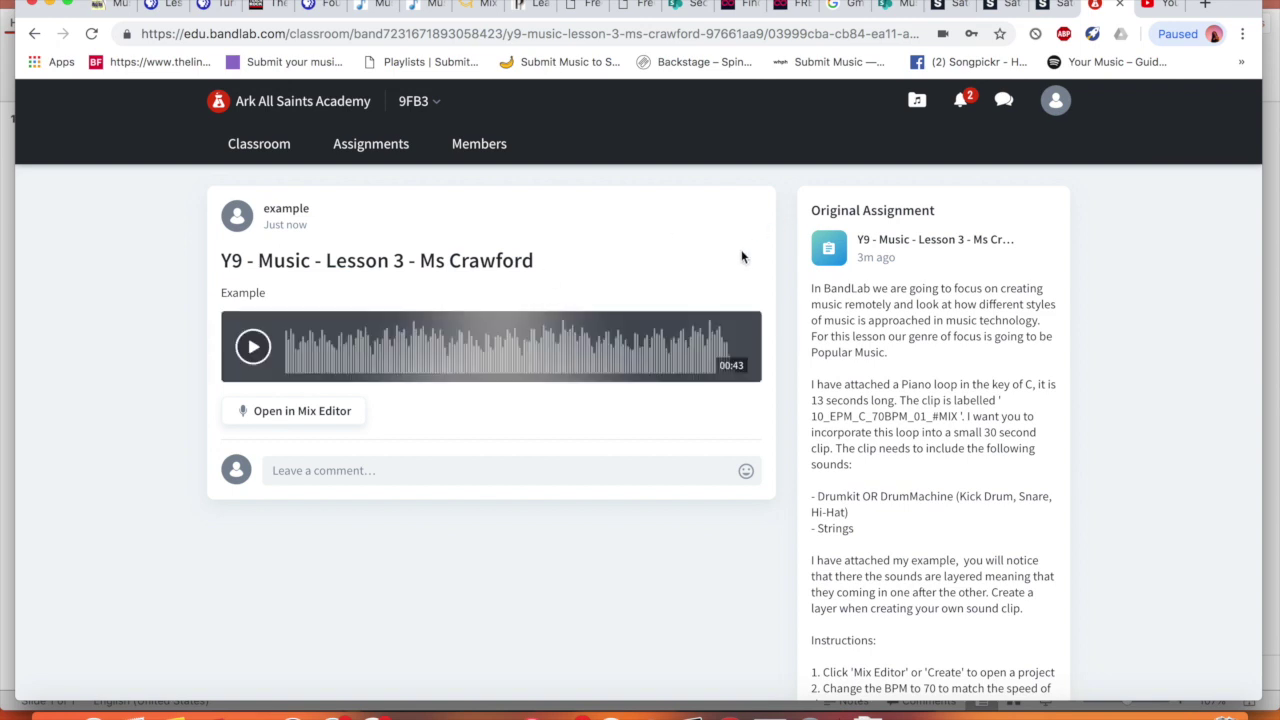
Play and pause the 00:43 submitted track, return it to the start, and open the account menu
{"action": "left_click", "coordinate": [255, 346]}
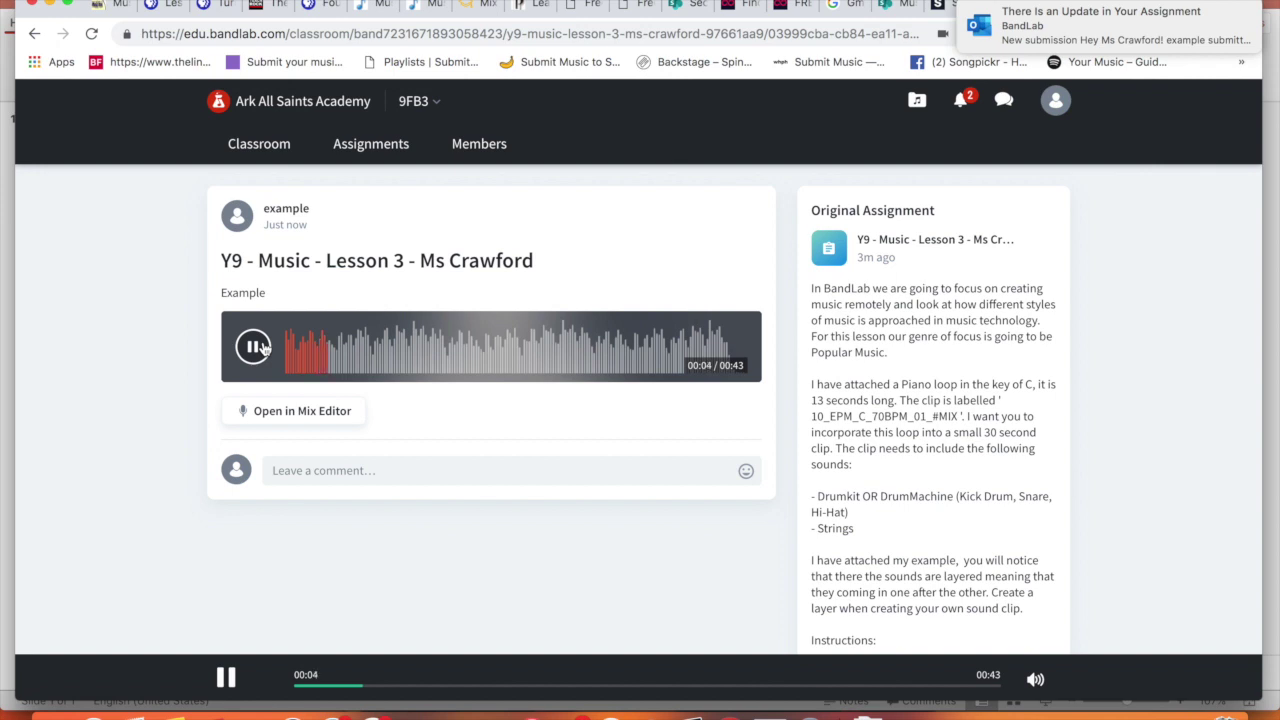
{"action": "left_click", "coordinate": [262, 346]}
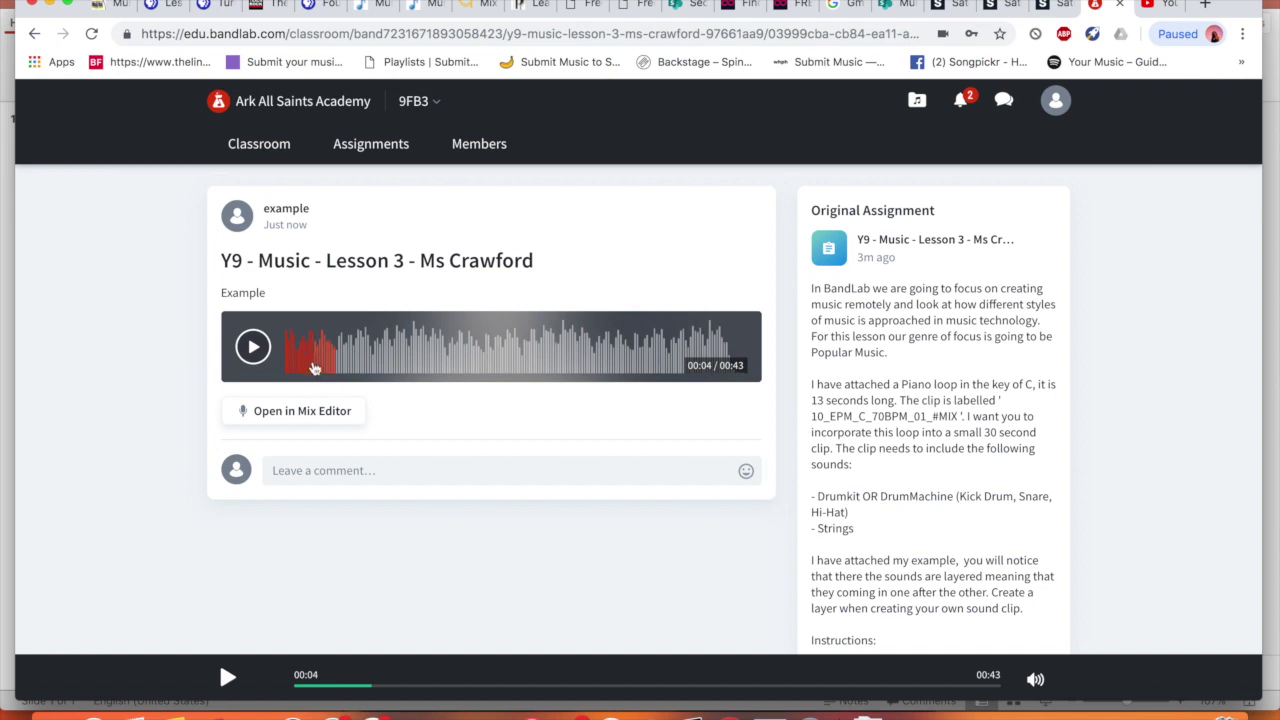
{"action": "left_click", "coordinate": [292, 361]}
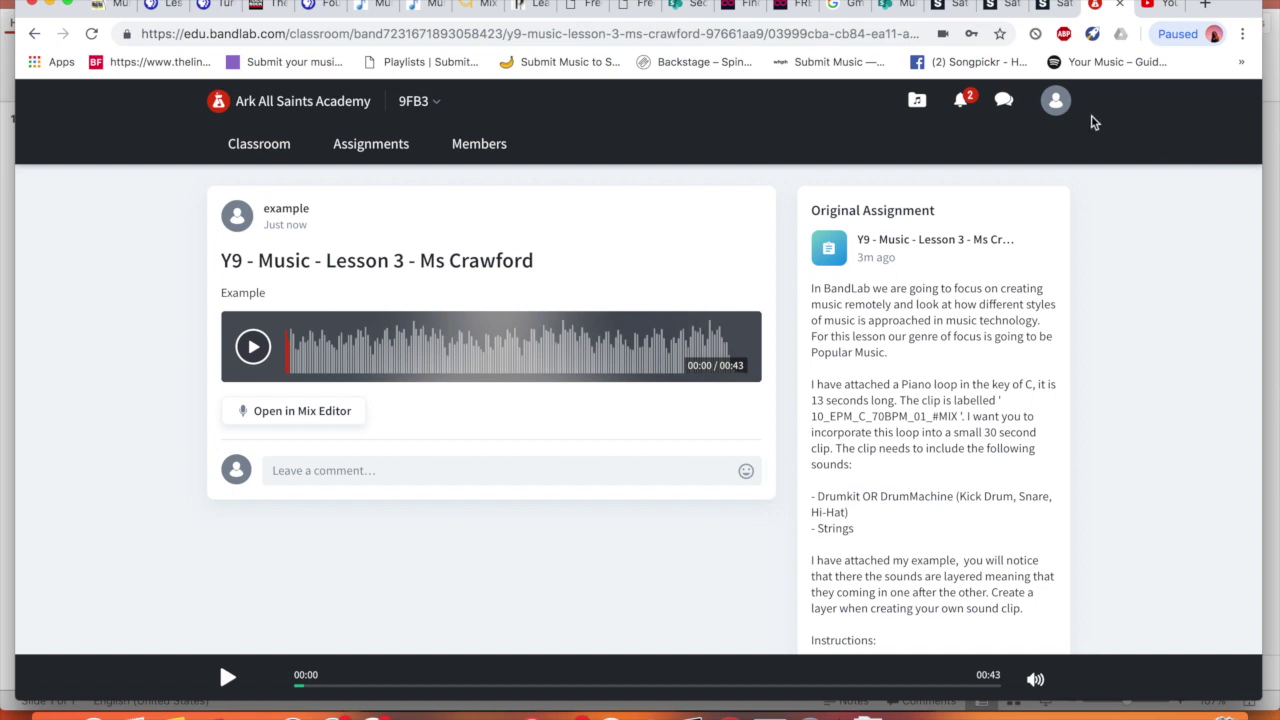
{"action": "left_click", "coordinate": [1066, 112]}
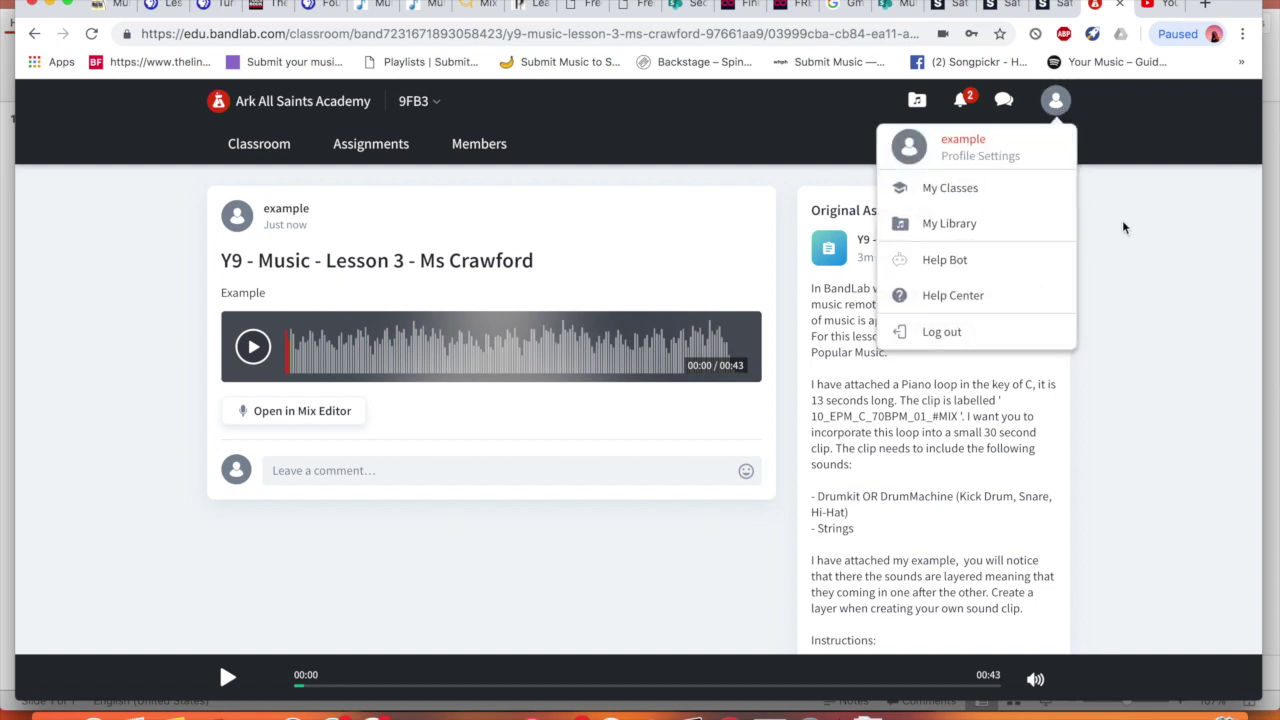